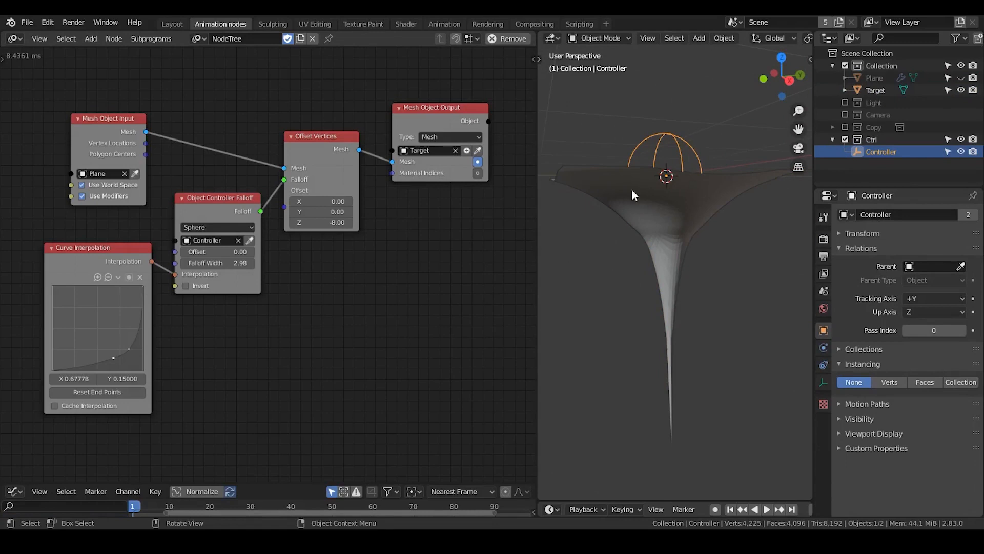
# - Move the Curve Interpolation's inner points to X 0.58889, Y 0.15000 and X 0.78333, Y 0.30625, and preview the animation from frame 1
pyautogui.click(126, 347)
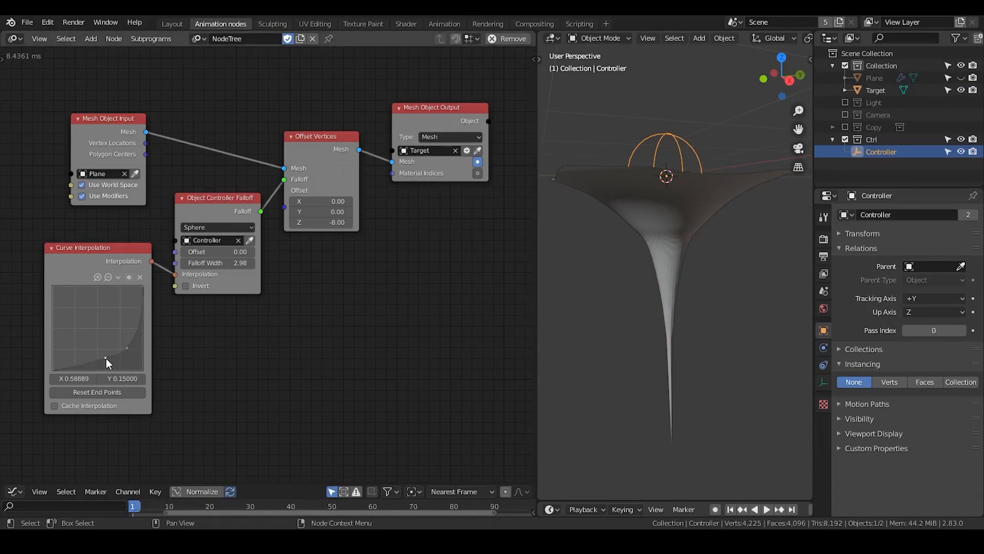
pyautogui.moveTo(127, 349); pyautogui.dragTo(123, 345)
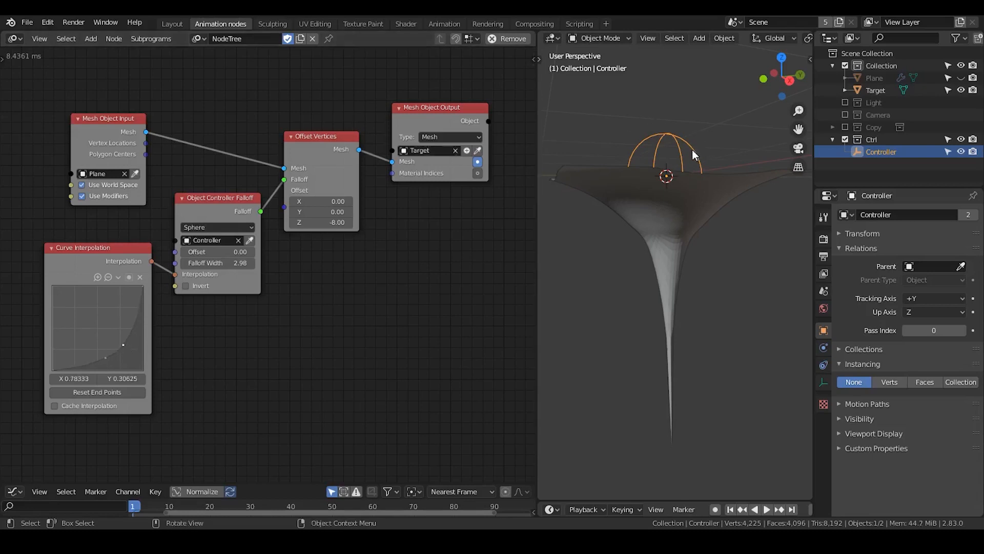
pyautogui.click(767, 509)
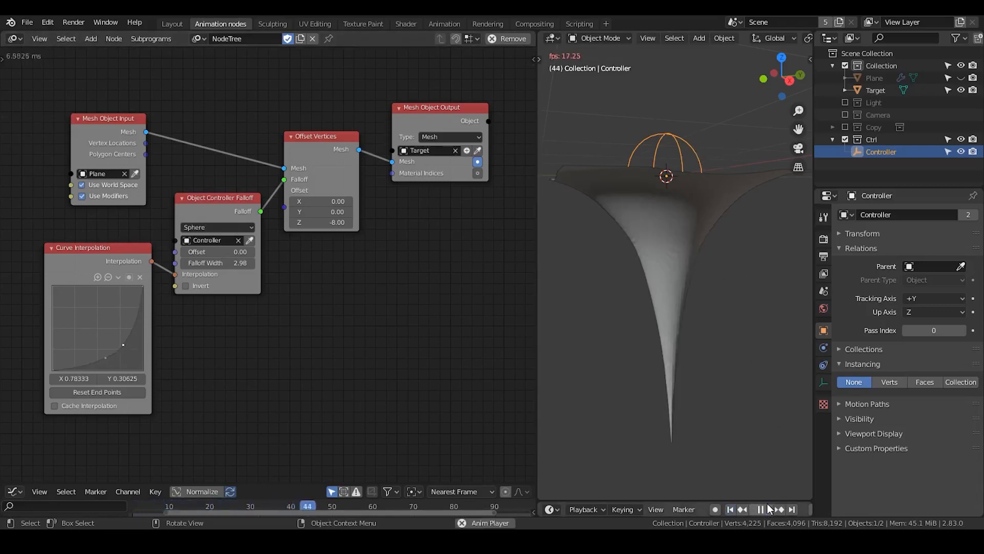
pyautogui.click(760, 509)
pyautogui.click(730, 509)
# - Reduce the Object Controller Falloff's Falloff Width to about 1.03 and inspect the narrowed funnel from above and below
pyautogui.moveTo(226, 263); pyautogui.dragTo(202, 263)
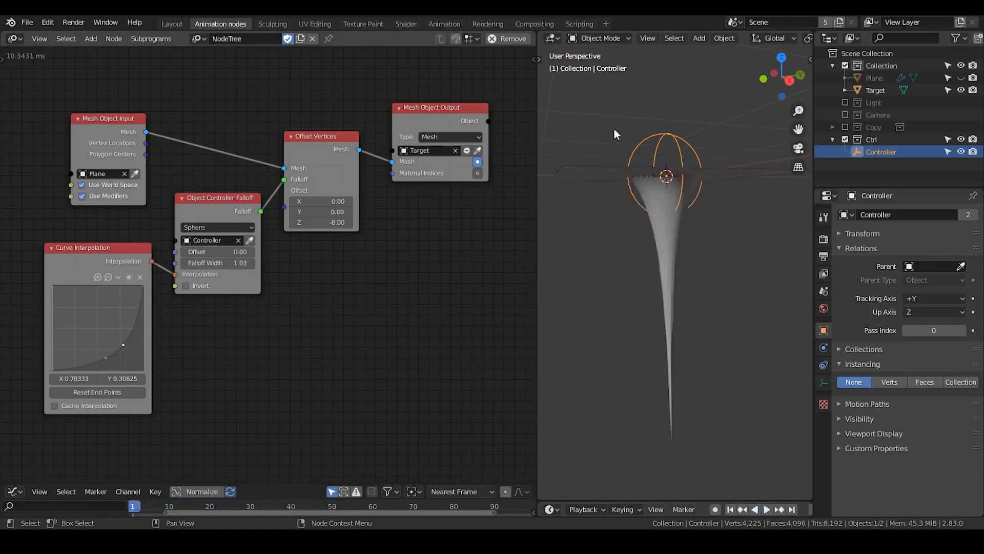
pyautogui.moveTo(696, 169); pyautogui.dragTo(701, 202, button='middle')
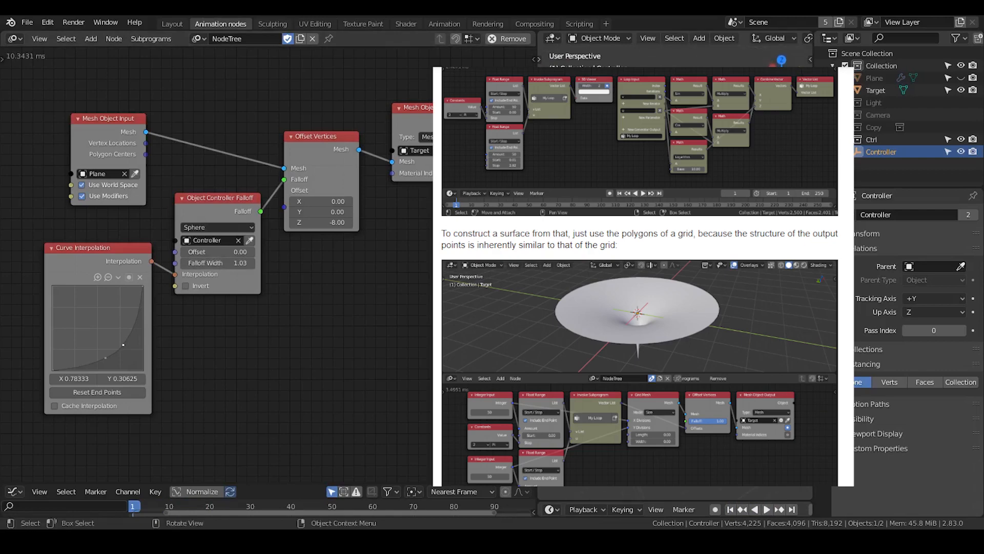
pyautogui.moveTo(293, 151); pyautogui.dragTo(292, 147)
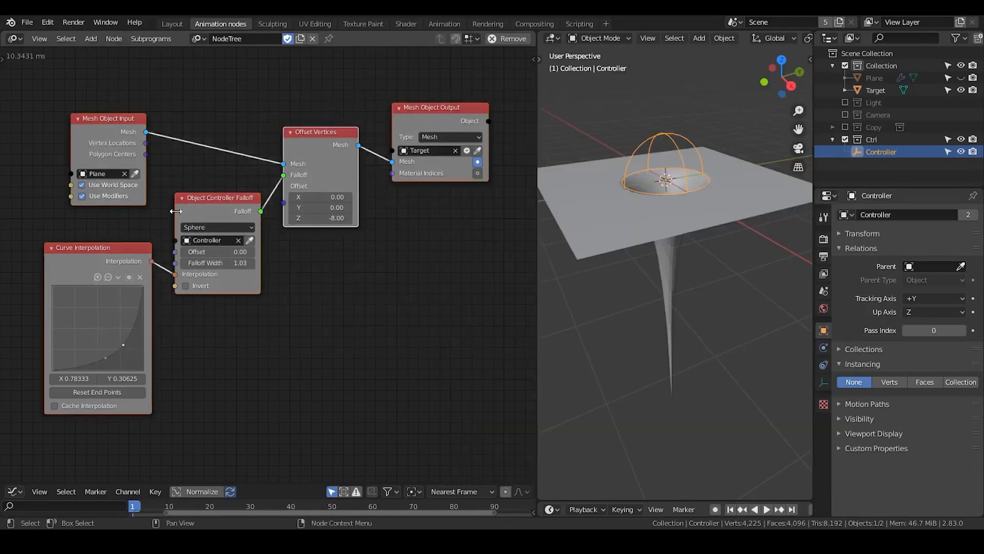
pyautogui.moveTo(682, 255)
pyautogui.mouseDown(button='middle')
pyautogui.moveTo(672, 230)
pyautogui.moveTo(676, 247)
pyautogui.mouseUp(button='middle')
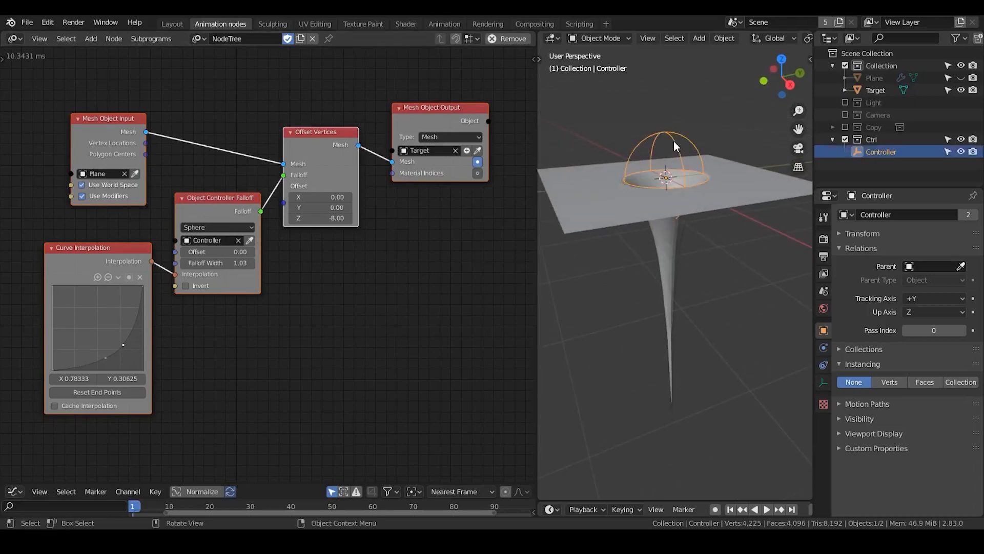
pyautogui.moveTo(109, 259); pyautogui.dragTo(114, 258, button='middle')
pyautogui.moveTo(694, 314); pyautogui.dragTo(688, 287, button='middle')
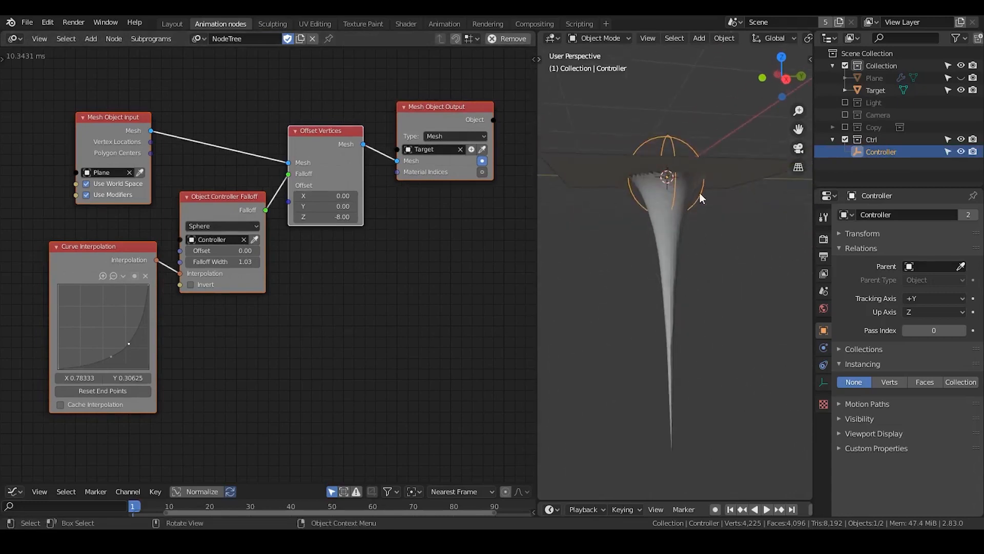
# - Select the Target funnel mesh and enlarge the 3D viewport to about half of the workspace width
pyautogui.click(678, 236)
pyautogui.moveTo(537, 163); pyautogui.dragTo(183, 163)
pyautogui.click(548, 218)
pyautogui.click(515, 171)
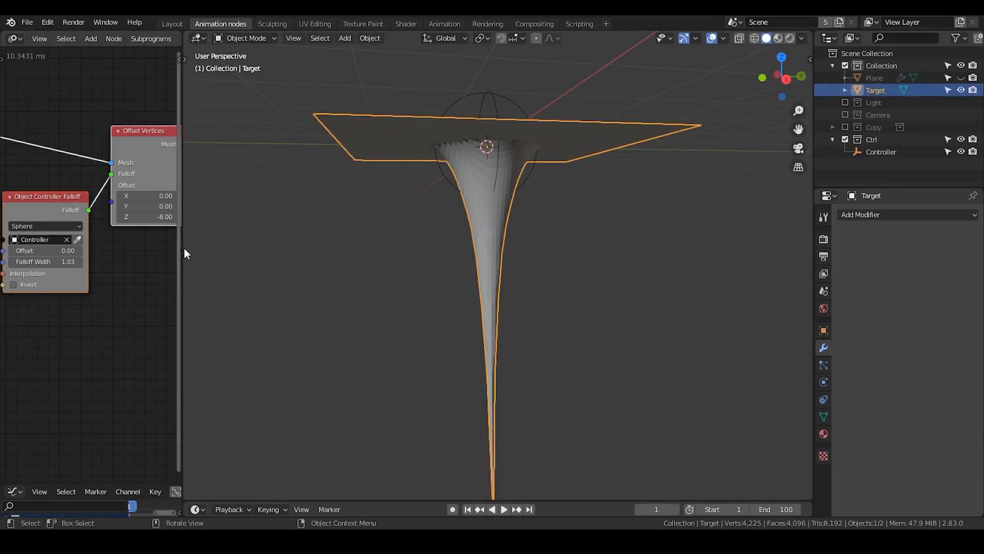
pyautogui.moveTo(183, 247); pyautogui.dragTo(414, 247)
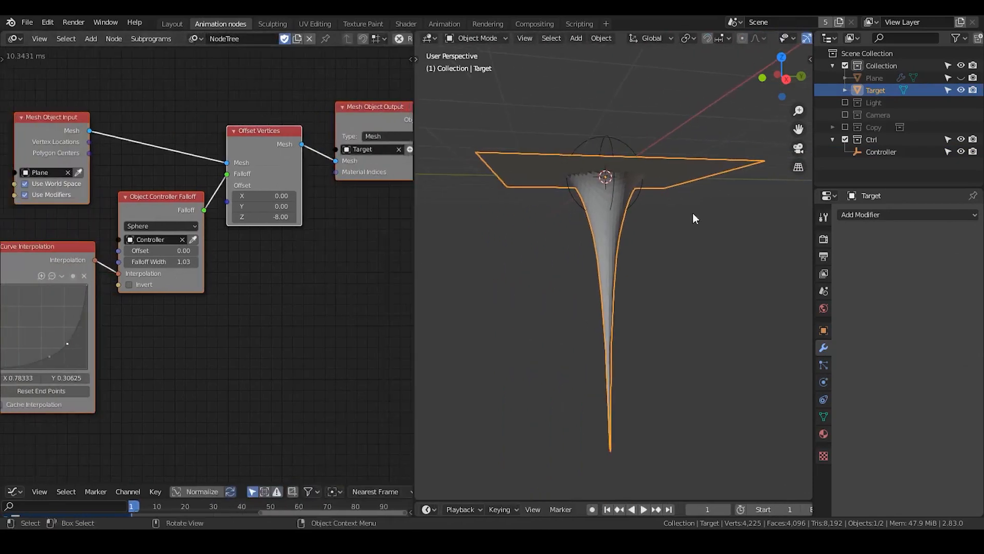
pyautogui.moveTo(614, 168); pyautogui.dragTo(616, 218, button='middle')
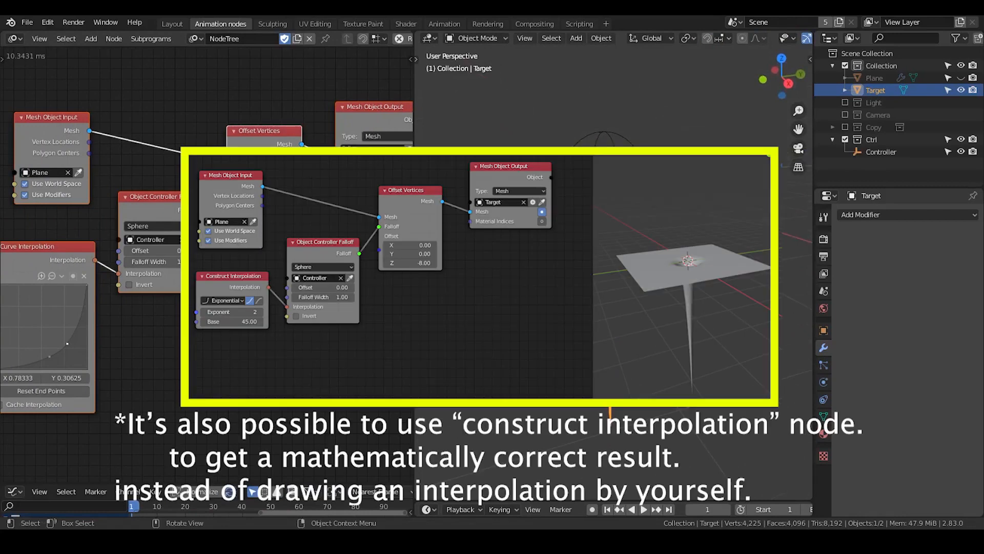
# - Adjust the Object Controller Falloff's Falloff Width to about 1.48 and the Offset Vertices Z offset to about -7.85
pyautogui.moveTo(298, 287); pyautogui.dragTo(313, 270, button='middle')
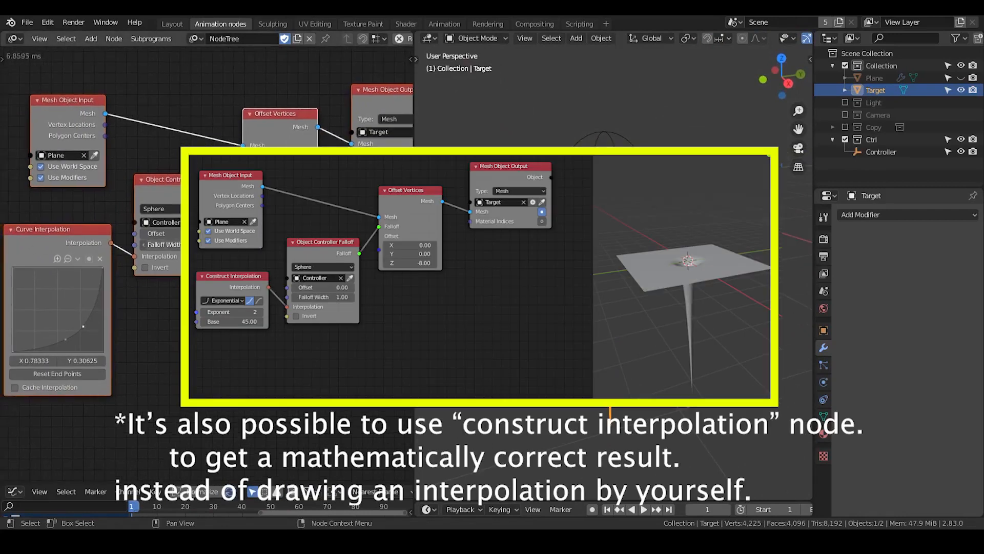
pyautogui.moveTo(179, 244); pyautogui.dragTo(190, 245)
pyautogui.moveTo(286, 200)
pyautogui.mouseDown()
pyautogui.moveTo(277, 199)
pyautogui.moveTo(289, 200)
pyautogui.mouseUp()
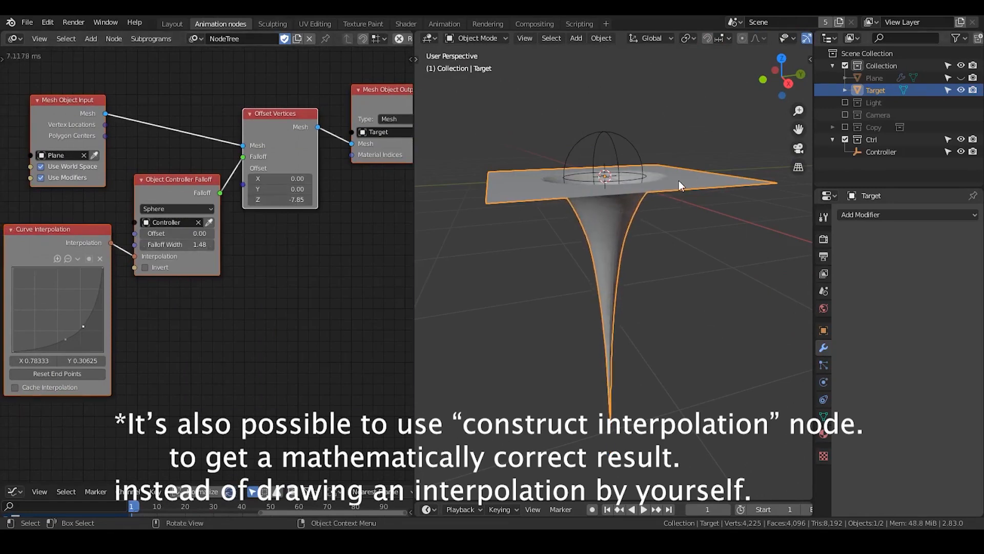
pyautogui.moveTo(304, 245); pyautogui.dragTo(319, 239, button='middle')
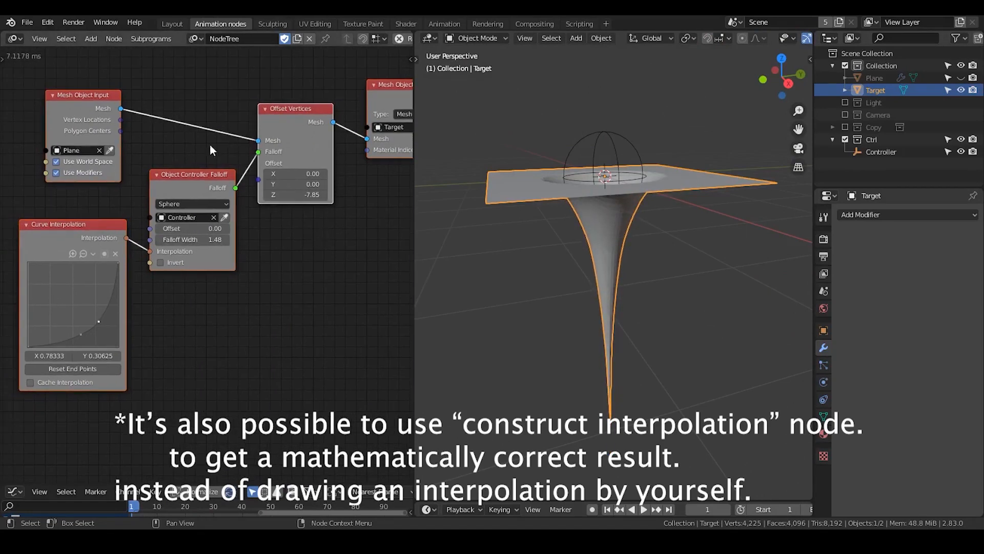
pyautogui.moveTo(84, 118)
pyautogui.mouseDown(button='middle')
pyautogui.moveTo(100, 104)
pyautogui.moveTo(80, 123)
pyautogui.mouseUp(button='middle')
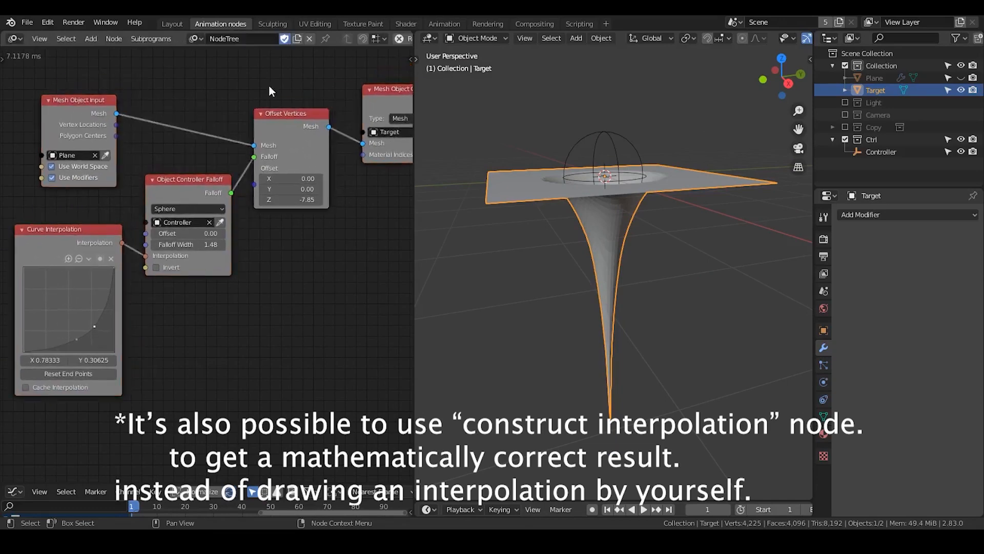
# - Temporarily show the source Plane instead of Target to examine its subdivision modifier, and restore the original visibility with Target selected
pyautogui.click(960, 90)
pyautogui.click(960, 77)
pyautogui.click(875, 77)
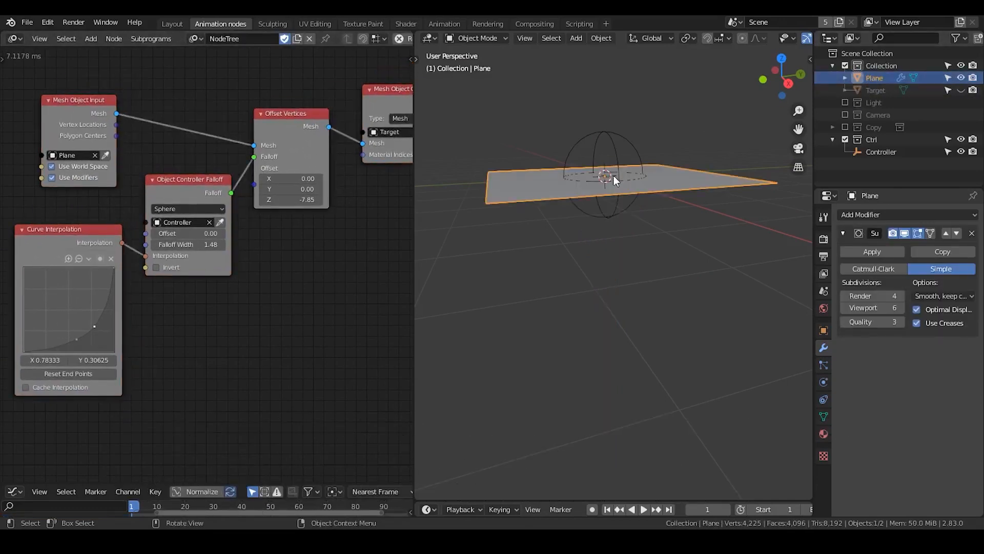
pyautogui.moveTo(605, 241); pyautogui.dragTo(622, 219, button='middle')
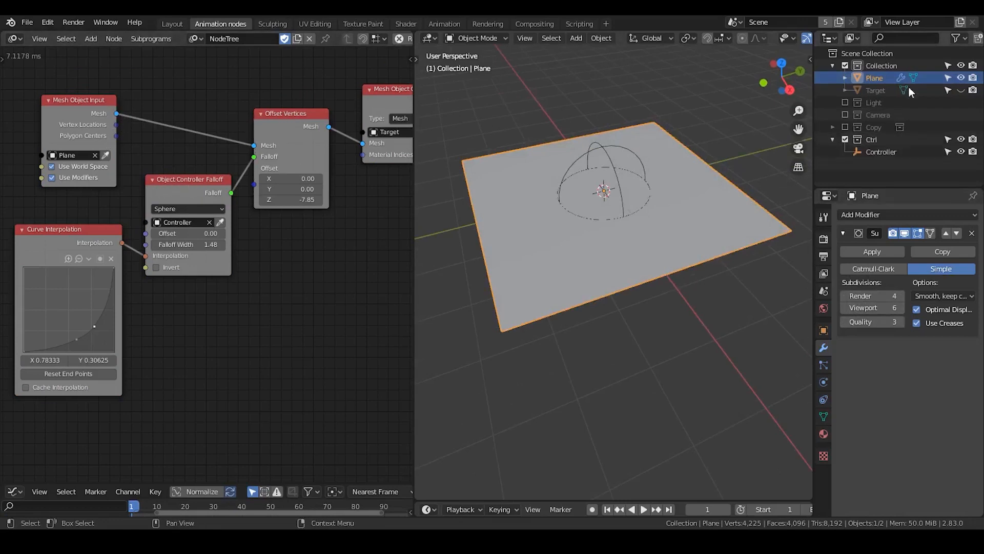
pyautogui.click(961, 77)
pyautogui.click(876, 91)
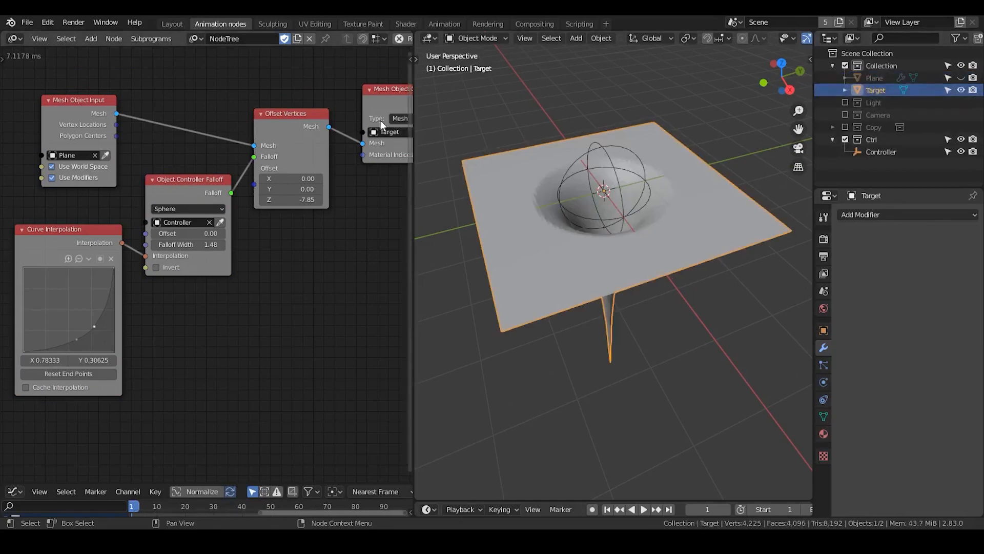
pyautogui.moveTo(366, 137); pyautogui.dragTo(337, 138, button='middle')
# - Try moving the Controller empty along the global X axis to test how the funnel follows it
pyautogui.click(880, 151)
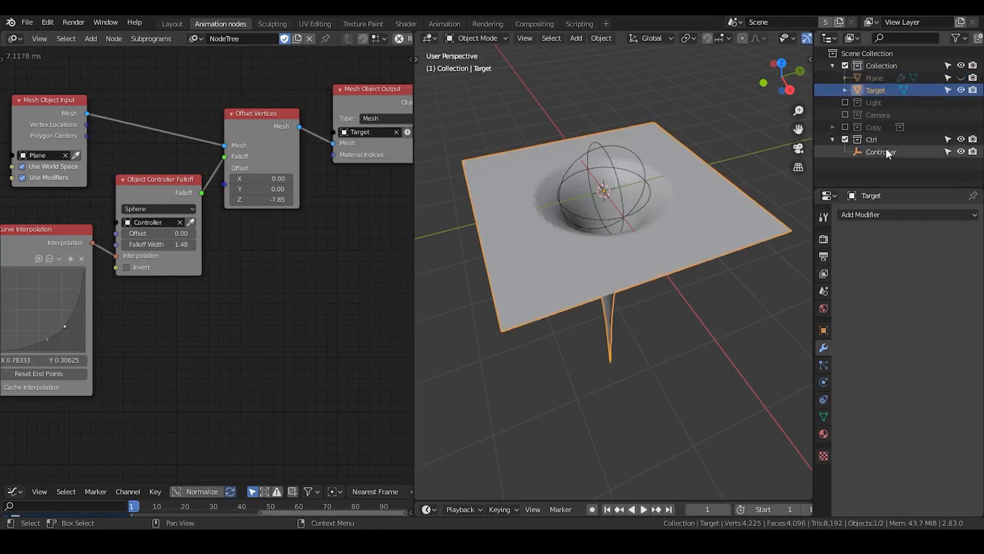
pyautogui.press('g')
pyautogui.press('x')
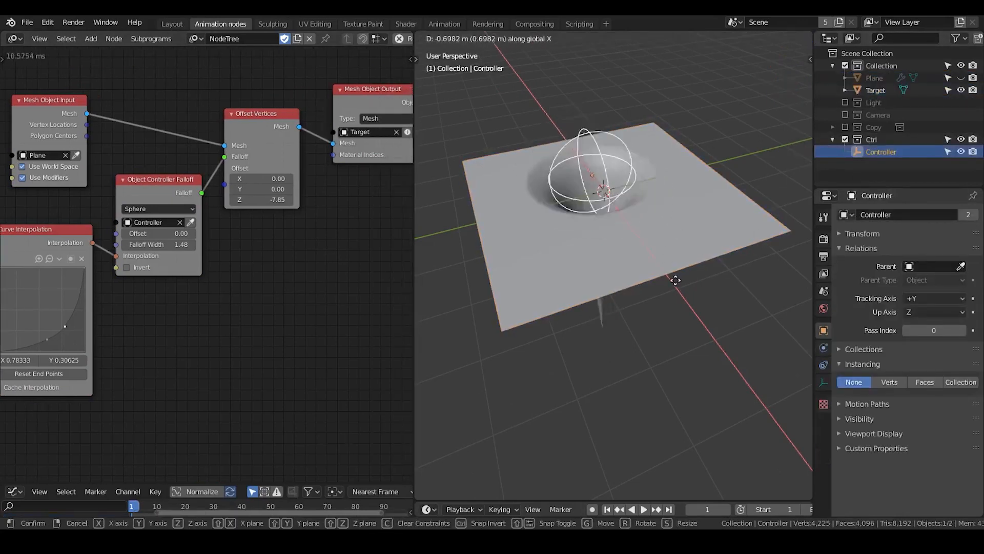
pyautogui.click(621, 244)
pyautogui.moveTo(621, 245)
pyautogui.mouseDown(button='middle')
pyautogui.moveTo(630, 266)
pyautogui.moveTo(628, 235)
pyautogui.mouseUp(button='middle')
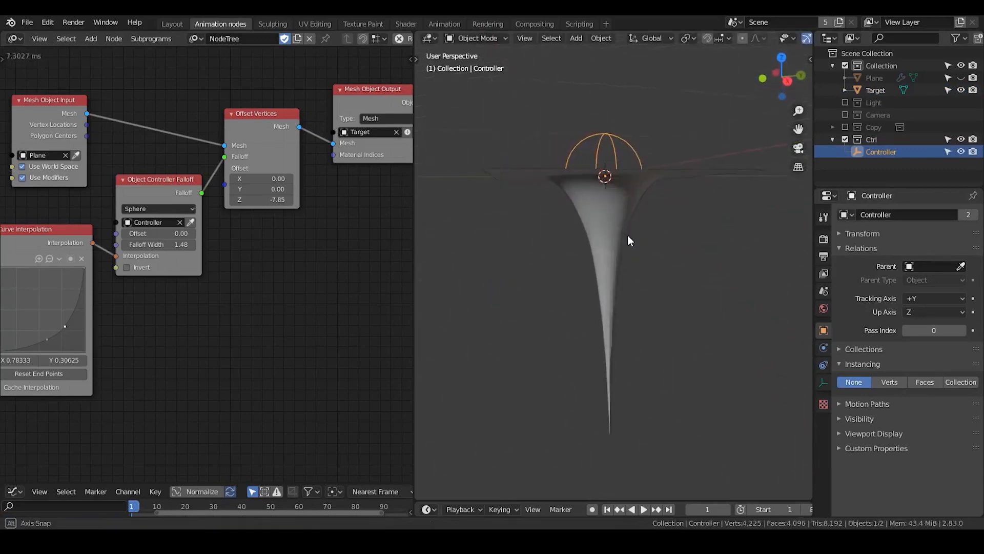
# - Try raising and lowering the Controller empty along the global Z axis to test its effect on the funnel
pyautogui.press('g')
pyautogui.press('z')
pyautogui.click(641, 138)
pyautogui.press('g')
pyautogui.press('z')
pyautogui.click(653, 171)
pyautogui.moveTo(650, 208); pyautogui.dragTo(649, 224, button='middle')
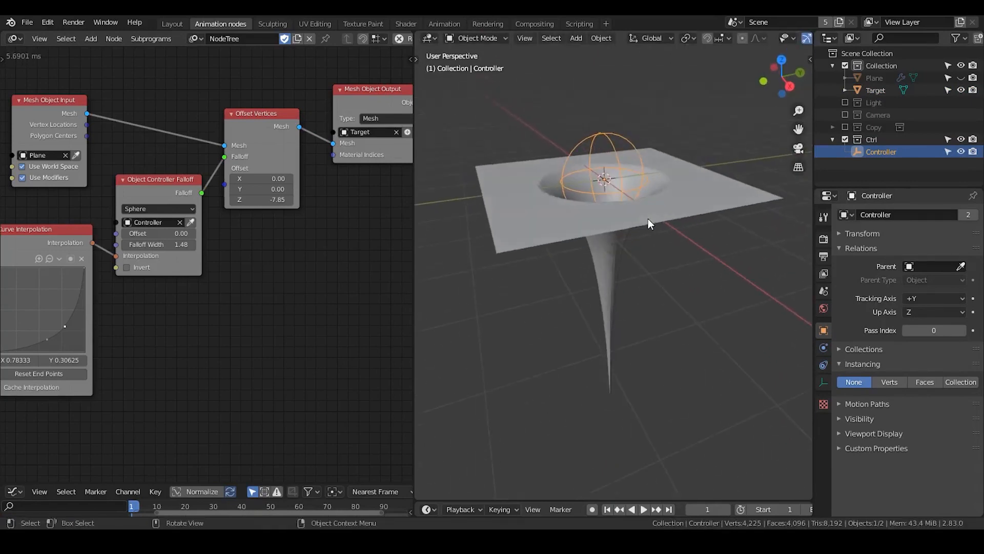
pyautogui.moveTo(305, 248)
pyautogui.mouseDown(button='middle')
pyautogui.moveTo(317, 230)
pyautogui.moveTo(320, 252)
pyautogui.mouseUp(button='middle')
pyautogui.moveTo(557, 212); pyautogui.dragTo(558, 210, button='middle')
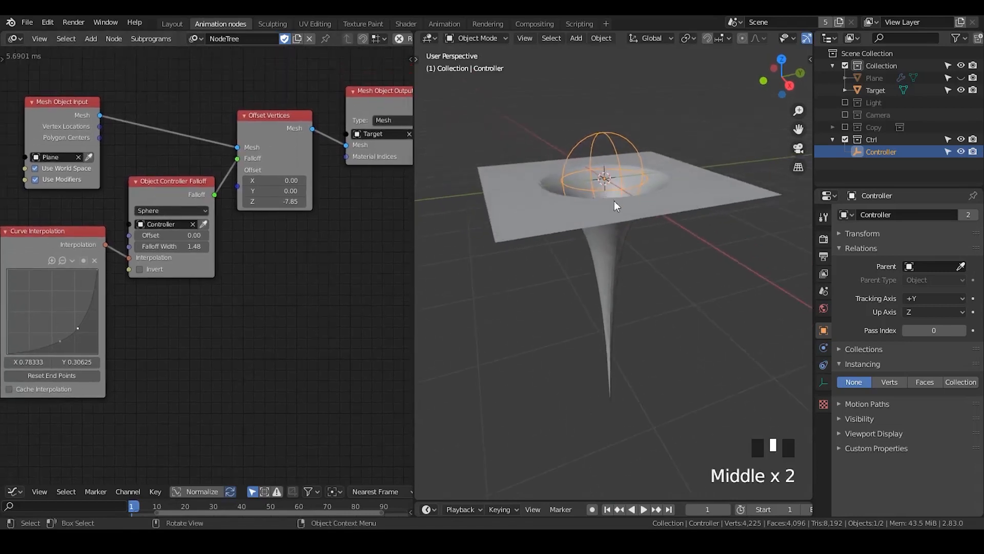
# - Move the Mesh Object Input node up and closer to the Offset Vertices node, and select the Plane object
pyautogui.moveTo(56, 113); pyautogui.dragTo(135, 82)
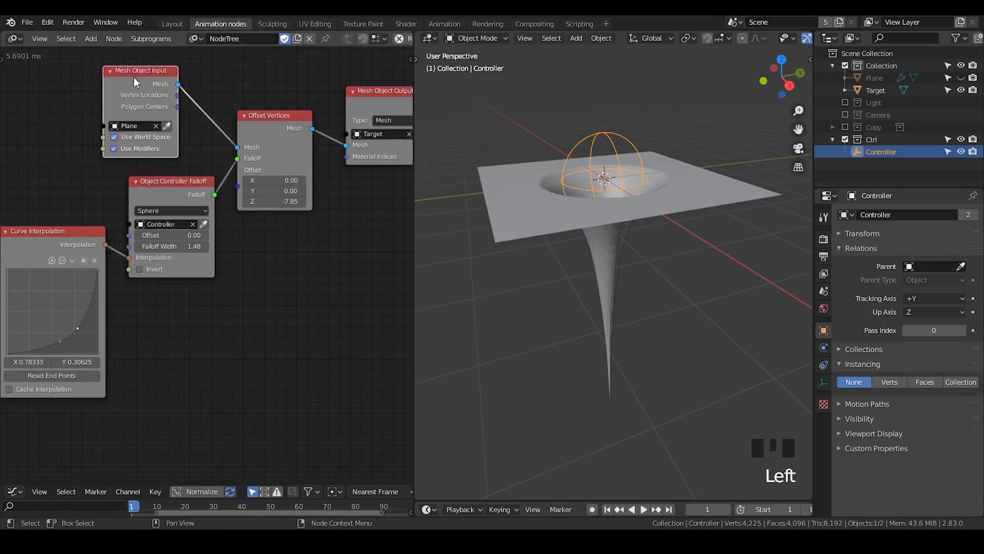
pyautogui.click(876, 78)
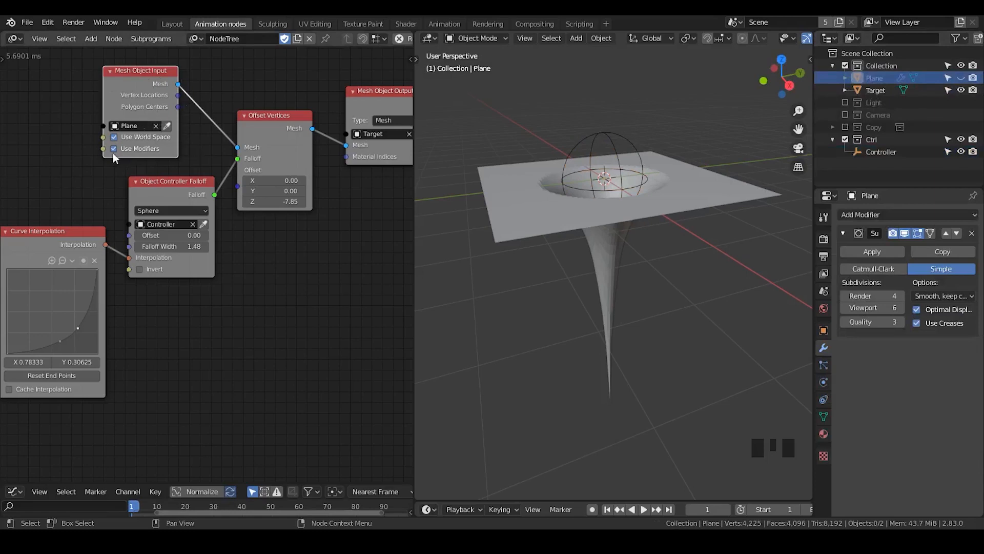
pyautogui.moveTo(146, 107); pyautogui.dragTo(130, 112)
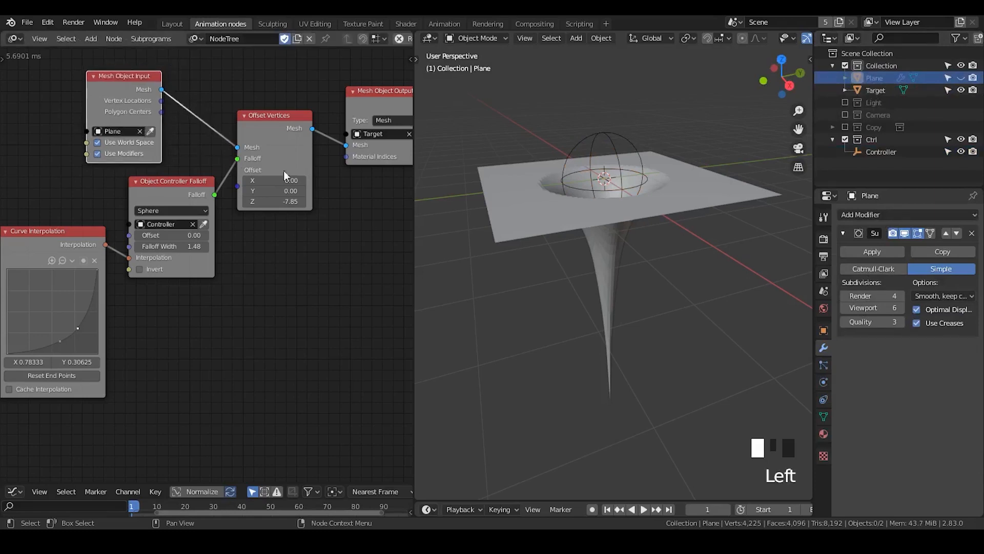
# - Widen the node editor until the whole Mesh Object Output node fits, and deselect all nodes
pyautogui.moveTo(261, 244); pyautogui.dragTo(230, 229, button='middle')
pyautogui.moveTo(415, 227); pyautogui.dragTo(471, 216)
pyautogui.moveTo(275, 249); pyautogui.dragTo(296, 235, button='middle')
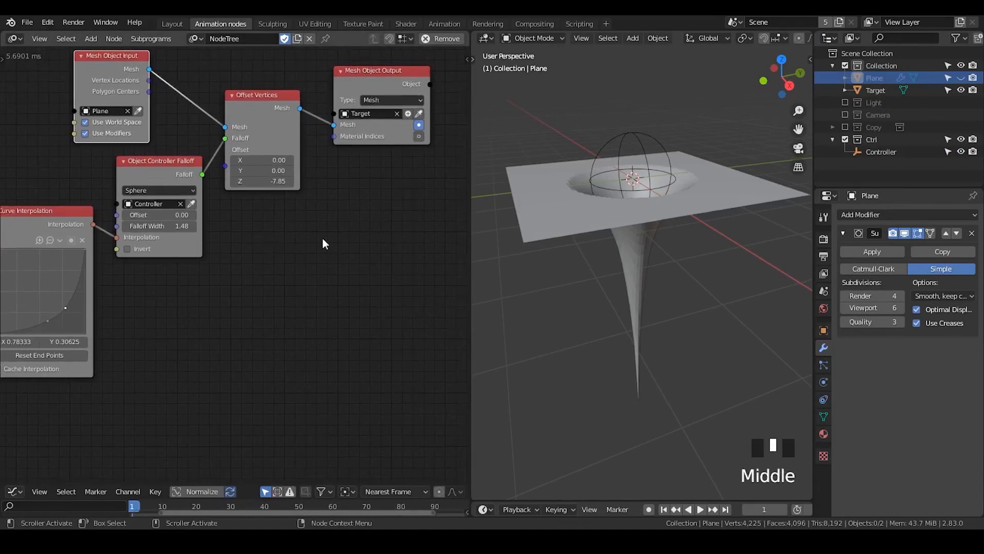
pyautogui.click(313, 204)
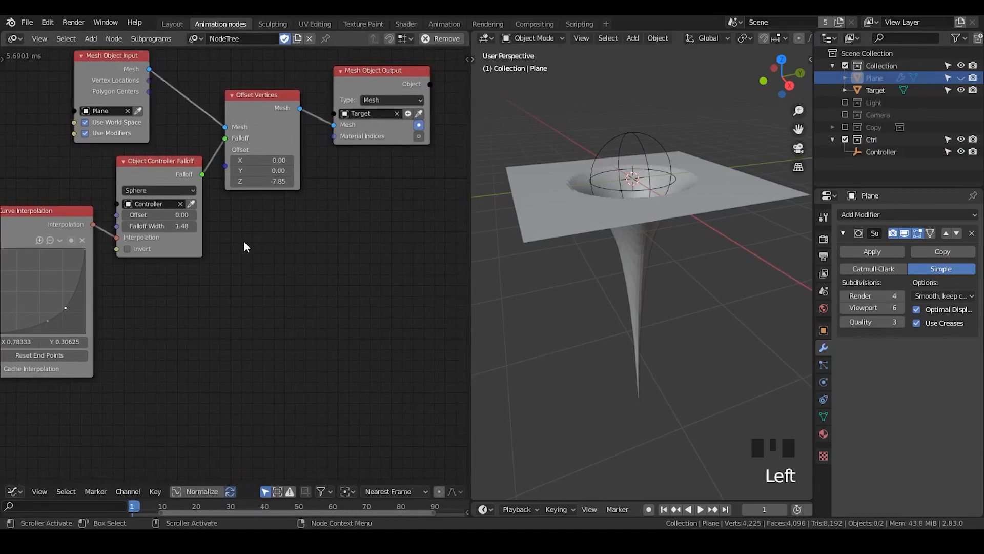
# - Add an Invoke Subprogram node for "Instancing object" below the Offset Vertices node
pyautogui.hotkey('ctrl', 'a')
pyautogui.write('instancing ob')
pyautogui.press('Return')
pyautogui.moveTo(307, 251); pyautogui.dragTo(371, 174)
pyautogui.moveTo(389, 208); pyautogui.dragTo(362, 187)
pyautogui.moveTo(305, 239); pyautogui.dragTo(292, 242)
pyautogui.click(346, 231)
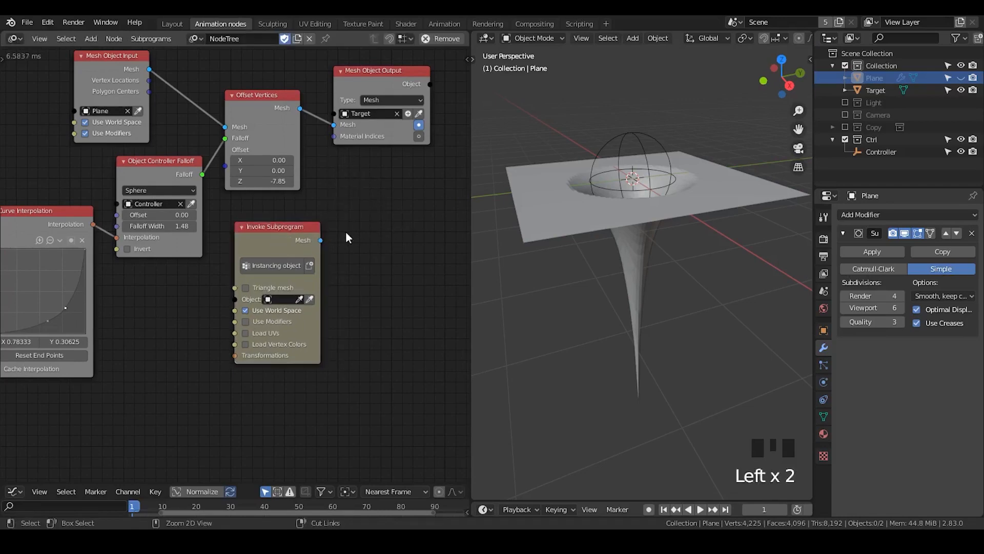
# - Add an Object Instancer node beside the Invoke Subprogram node
pyautogui.hotkey('ctrl', 'a')
pyautogui.write('object instan')
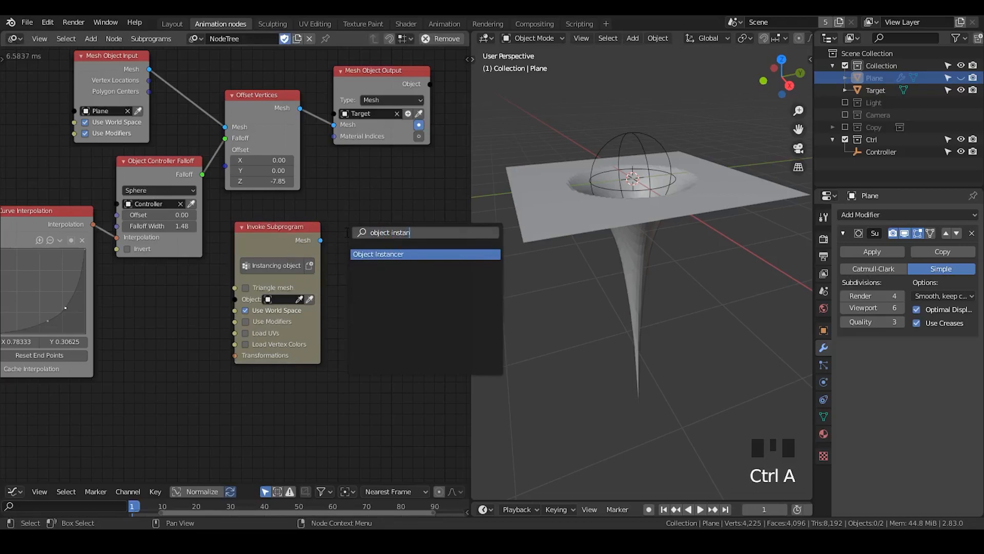
pyautogui.press('Return')
pyautogui.click(351, 211)
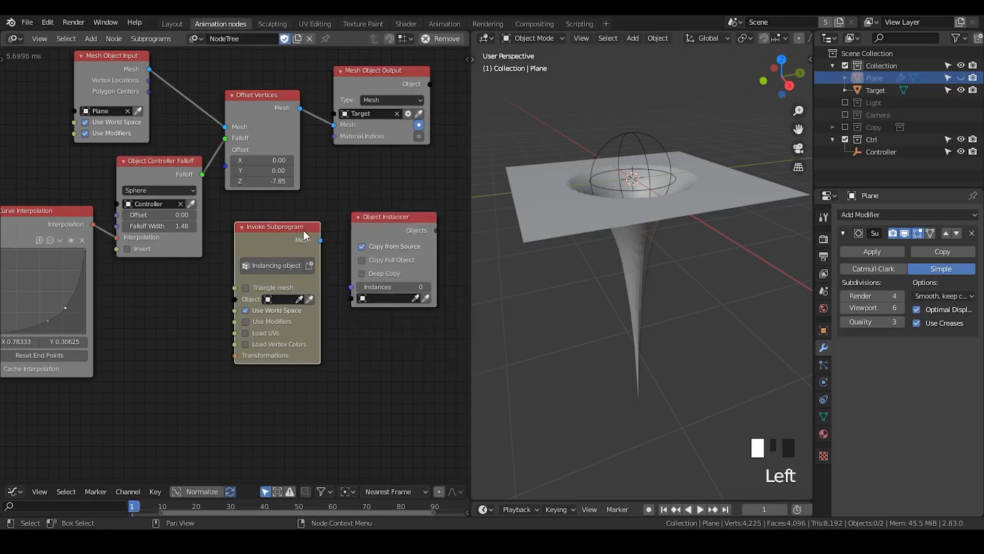
pyautogui.moveTo(415, 205); pyautogui.dragTo(281, 227)
pyautogui.click(337, 225)
pyautogui.moveTo(377, 227); pyautogui.dragTo(378, 234)
pyautogui.moveTo(413, 207); pyautogui.dragTo(307, 288)
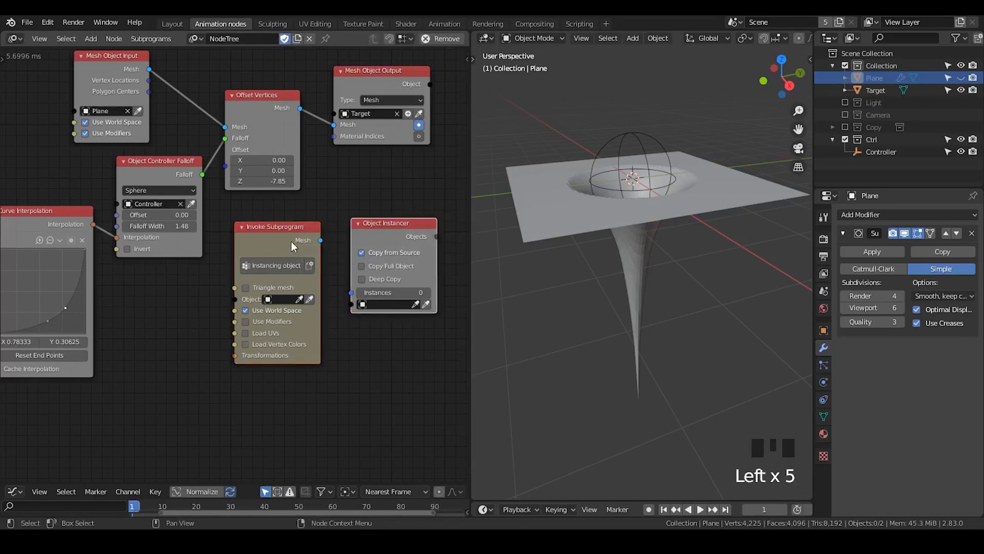
pyautogui.click(355, 209)
pyautogui.click(304, 236)
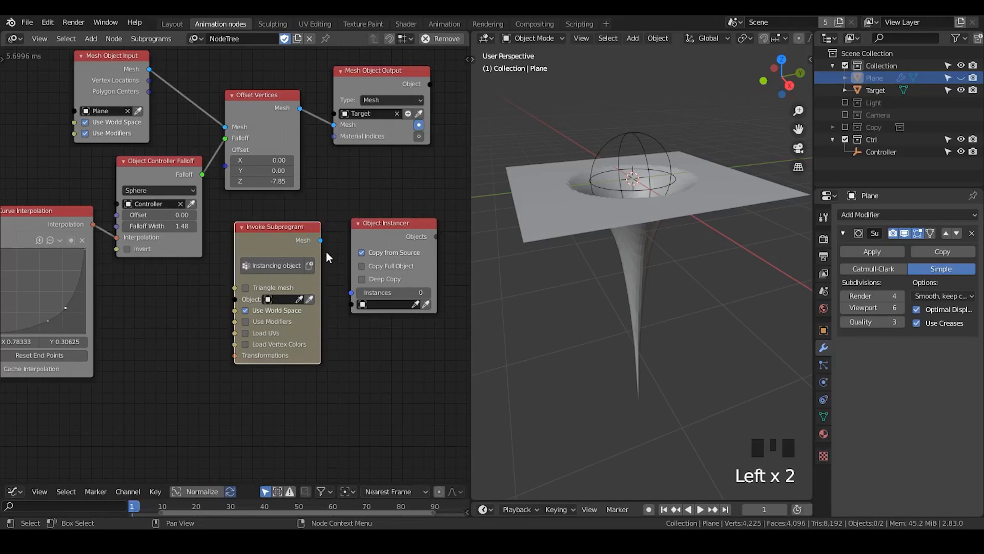
pyautogui.click(405, 229)
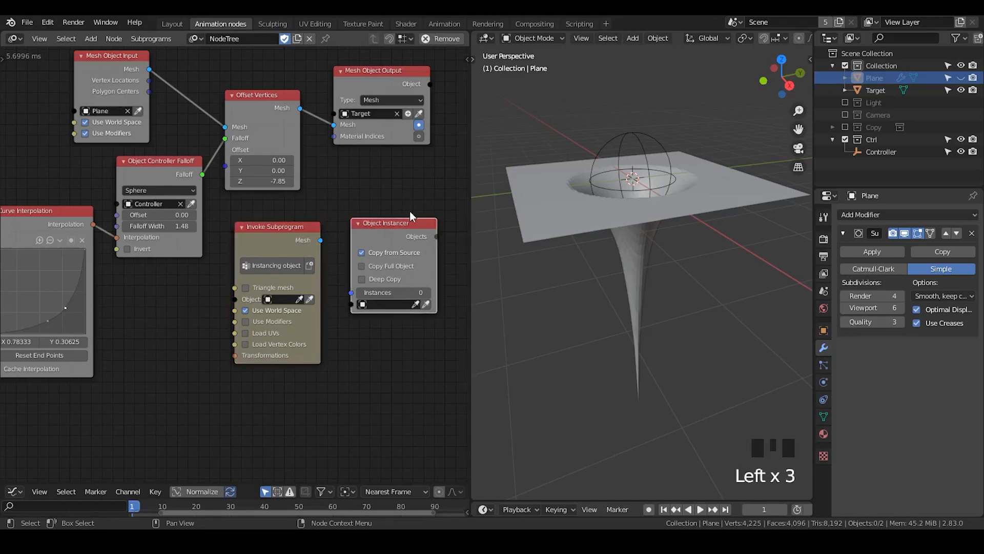
# - Delete the Invoke Subprogram and Object Instancer nodes from the node tree
pyautogui.moveTo(424, 222); pyautogui.dragTo(286, 254)
pyautogui.press('x')
pyautogui.moveTo(260, 279); pyautogui.dragTo(289, 311, button='middle')
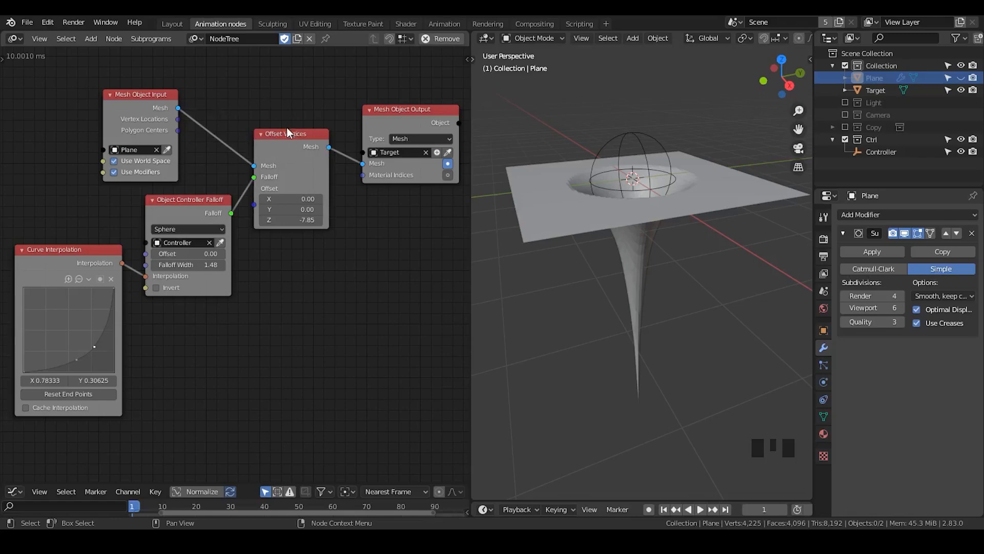
# - Try an Object Mesh Data node below the Offset Vertices node and delete it
pyautogui.scroll(-1, 261, 204)
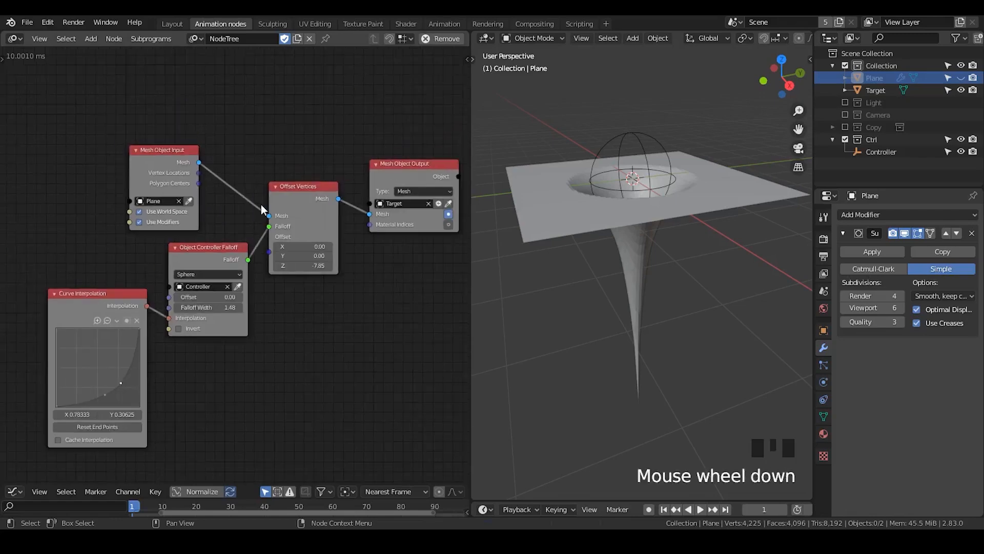
pyautogui.scroll(3, 261, 204)
pyautogui.moveTo(188, 154); pyautogui.dragTo(215, 140, button='middle')
pyautogui.click(183, 144)
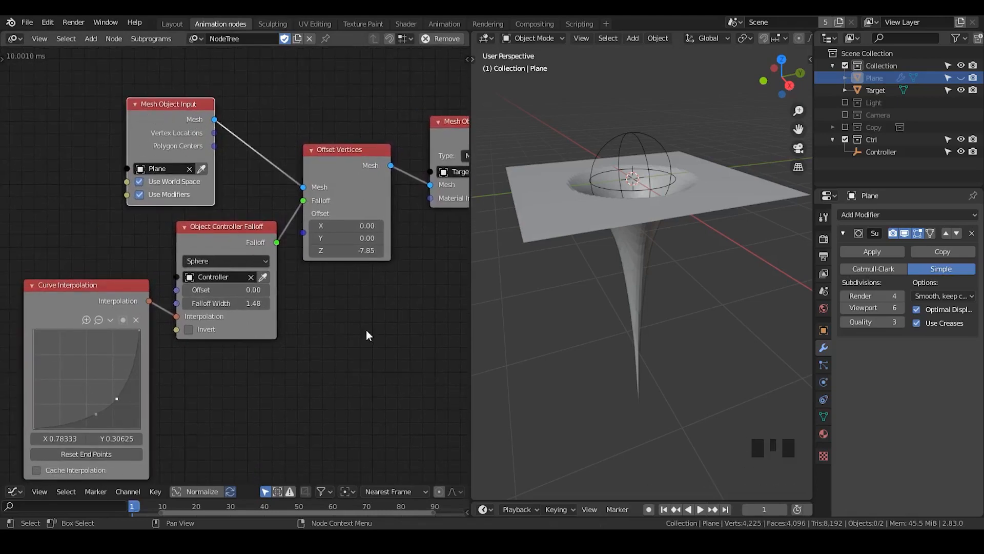
pyautogui.moveTo(237, 181); pyautogui.dragTo(203, 150, button='middle')
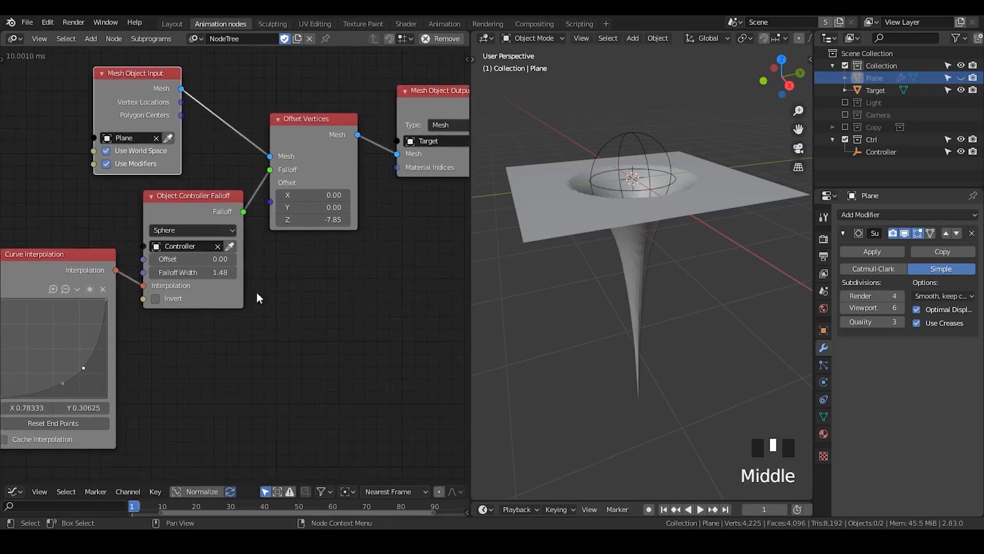
pyautogui.hotkey('ctrl', 'a')
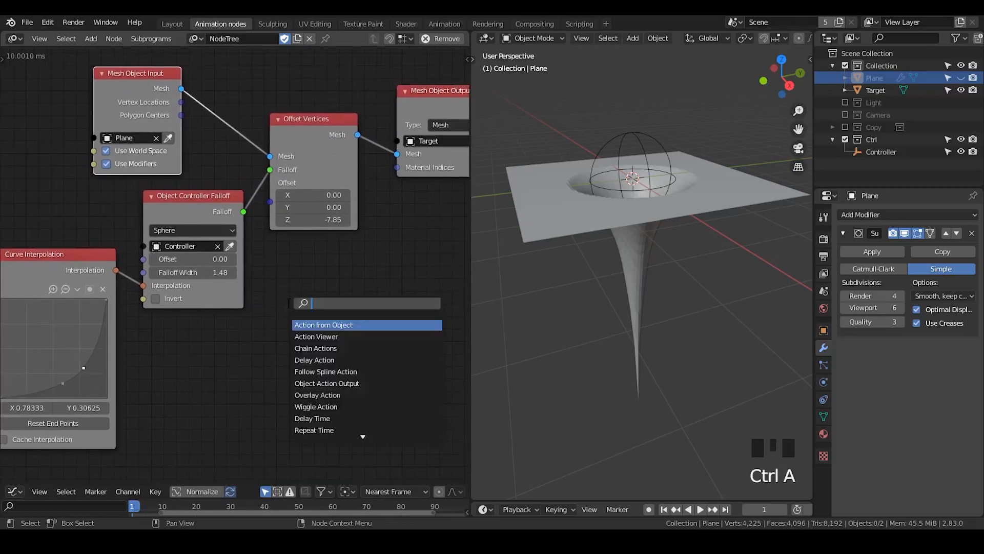
pyautogui.write('object mesh')
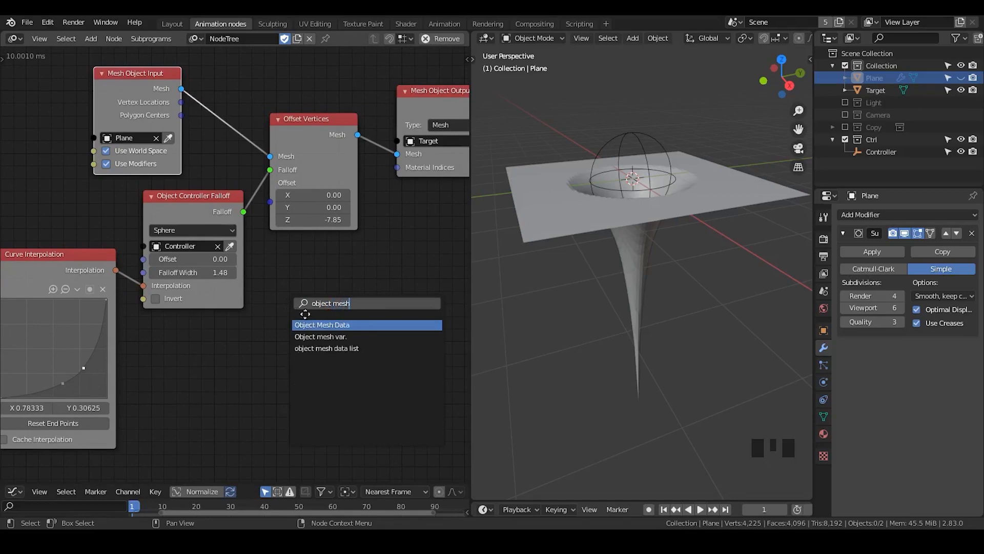
pyautogui.press('Return')
pyautogui.click(325, 277)
pyautogui.press('x')
# - Move the Mesh Object Input node up, well clear of the Object Controller Falloff node
pyautogui.moveTo(190, 118); pyautogui.dragTo(255, 194, button='middle')
pyautogui.scroll(2, 193, 154)
pyautogui.moveTo(181, 160); pyautogui.dragTo(177, 104)
pyautogui.moveTo(166, 60); pyautogui.dragTo(183, 121, button='middle')
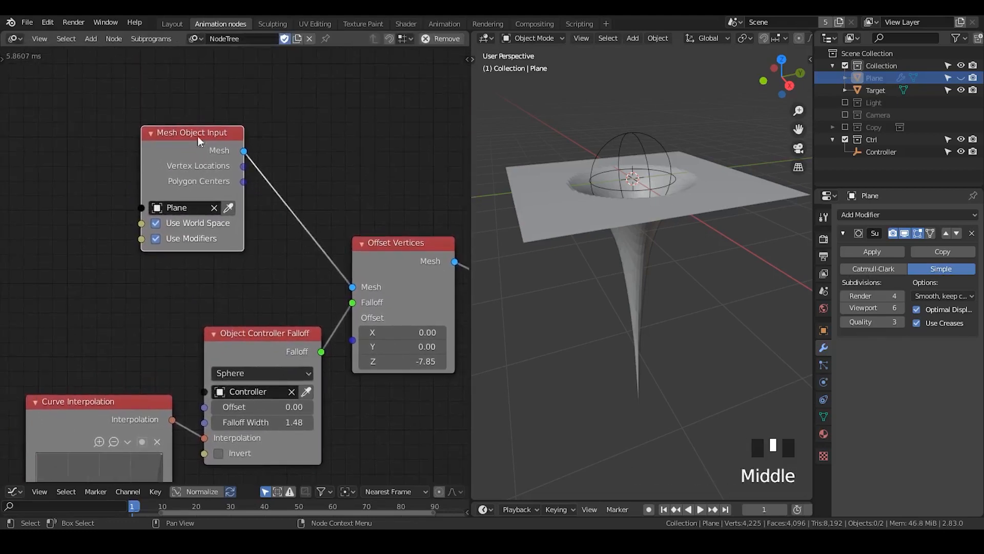
pyautogui.moveTo(181, 157); pyautogui.dragTo(194, 122)
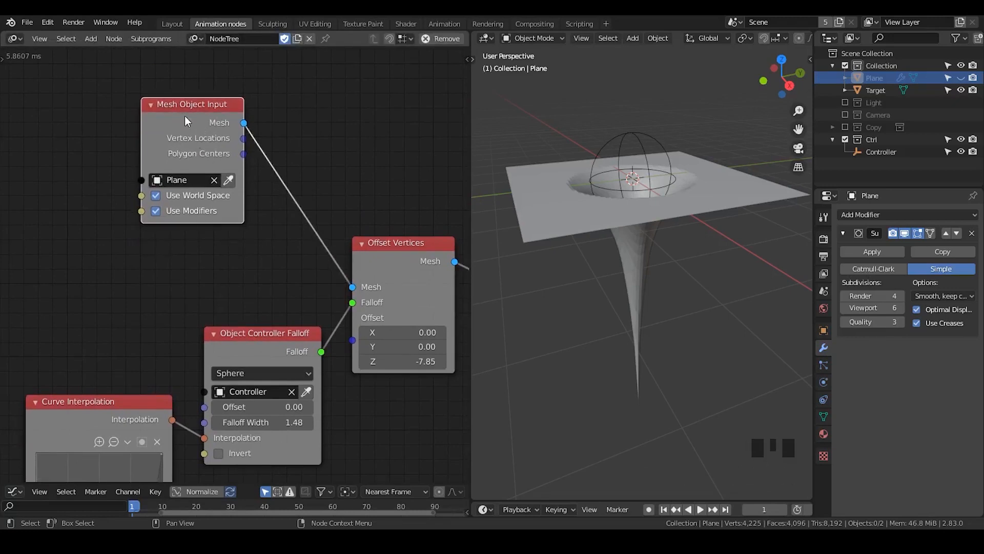
# - Enable all hidden input and output sockets of the Mesh Object Input node, from Vertex Normals and Mesh Name to Load UVs and Scene
pyautogui.press('u')
pyautogui.click(208, 139)
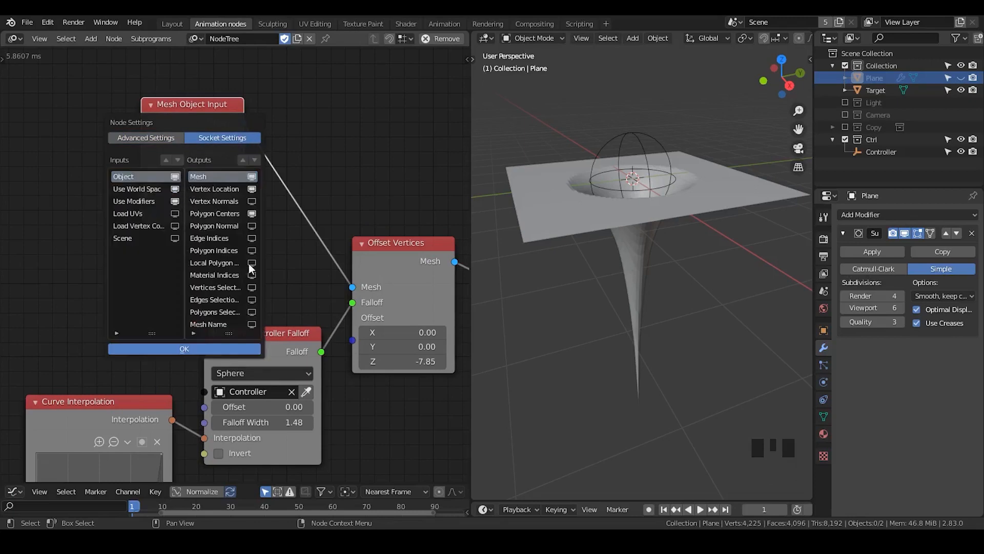
pyautogui.click(268, 82)
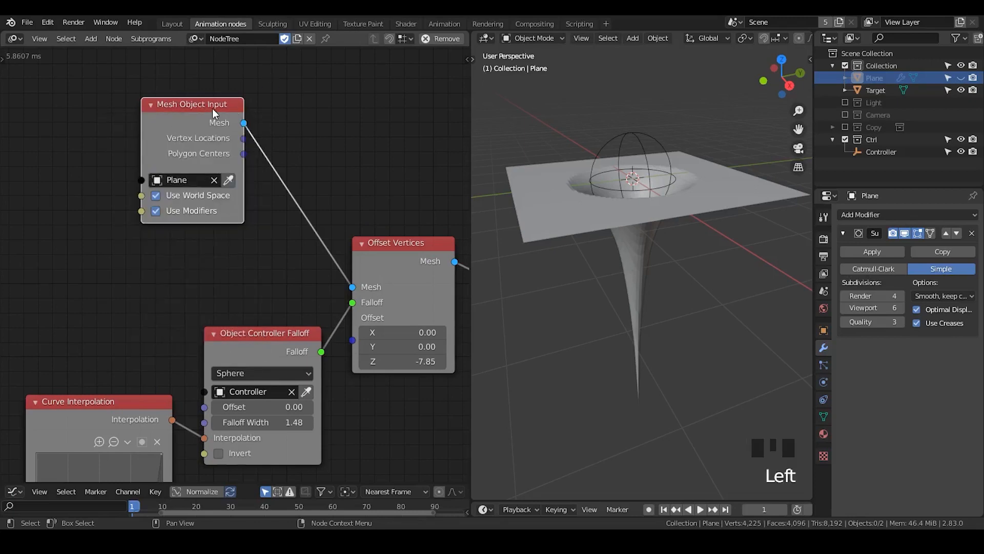
pyautogui.press('n')
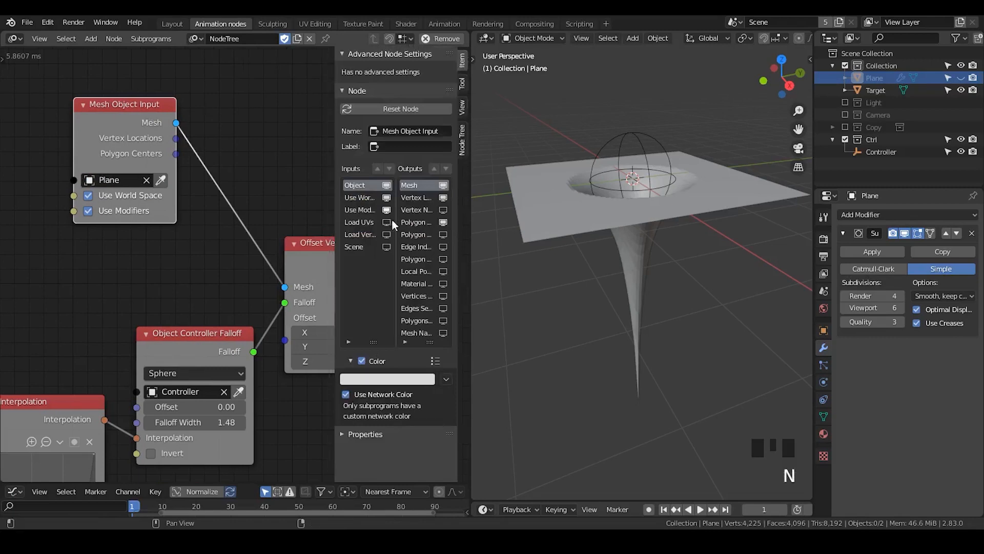
pyautogui.moveTo(389, 218); pyautogui.dragTo(388, 248)
pyautogui.moveTo(445, 211); pyautogui.dragTo(445, 336)
pyautogui.moveTo(120, 133); pyautogui.dragTo(80, 80)
pyautogui.moveTo(141, 101); pyautogui.dragTo(176, 141, button='middle')
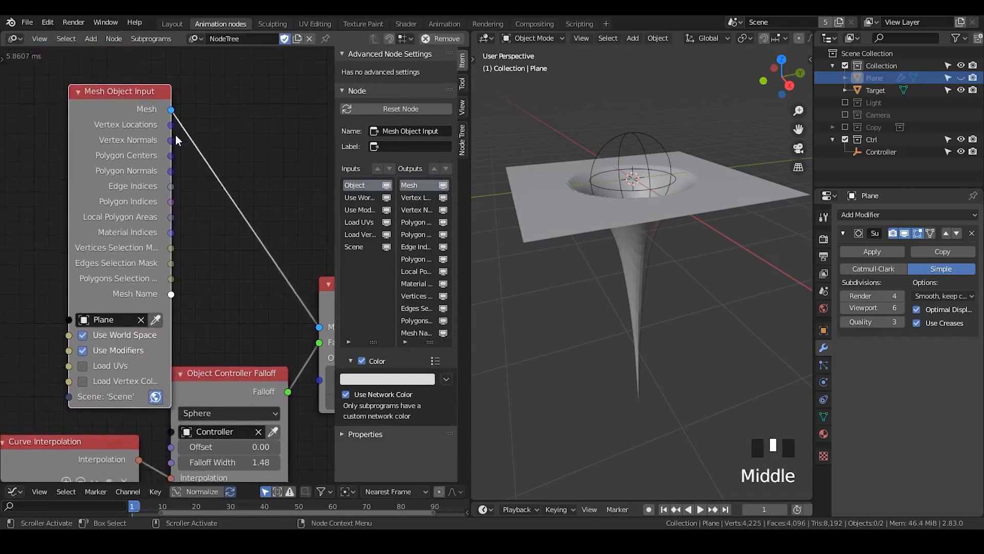
pyautogui.press('n')
# - Examine the advanced and socket settings of the Mesh Object Input node
pyautogui.press('u')
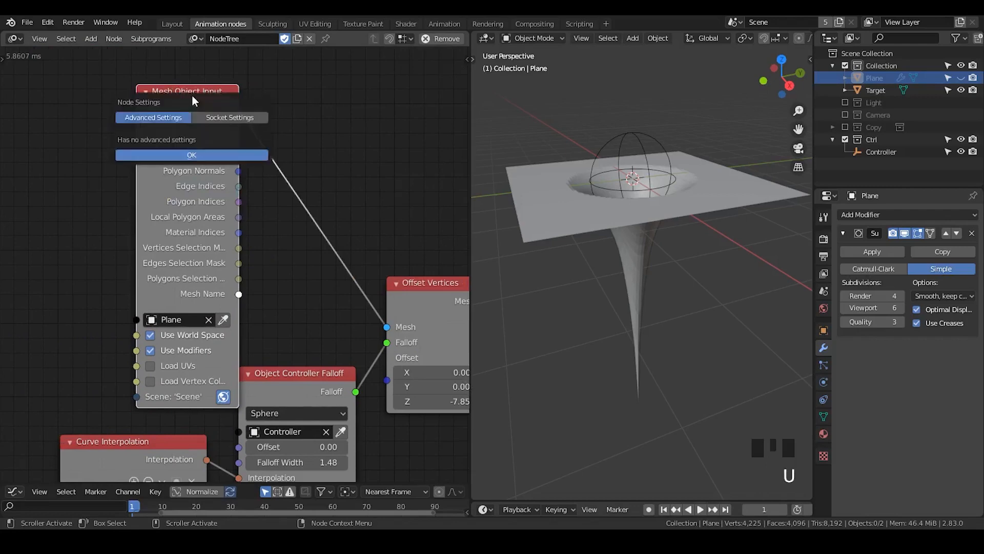
pyautogui.press('n')
pyautogui.press('n')
pyautogui.press('n')
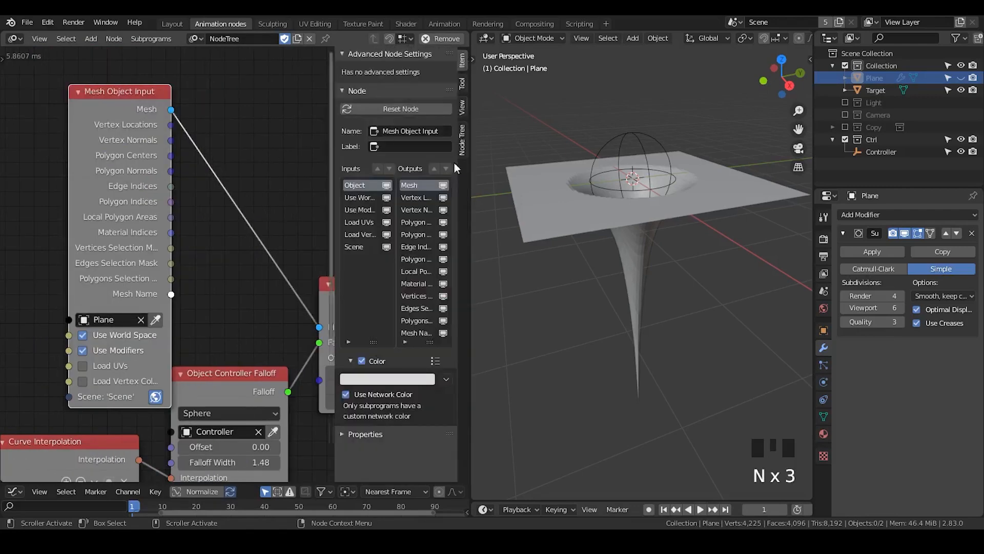
pyautogui.press('n')
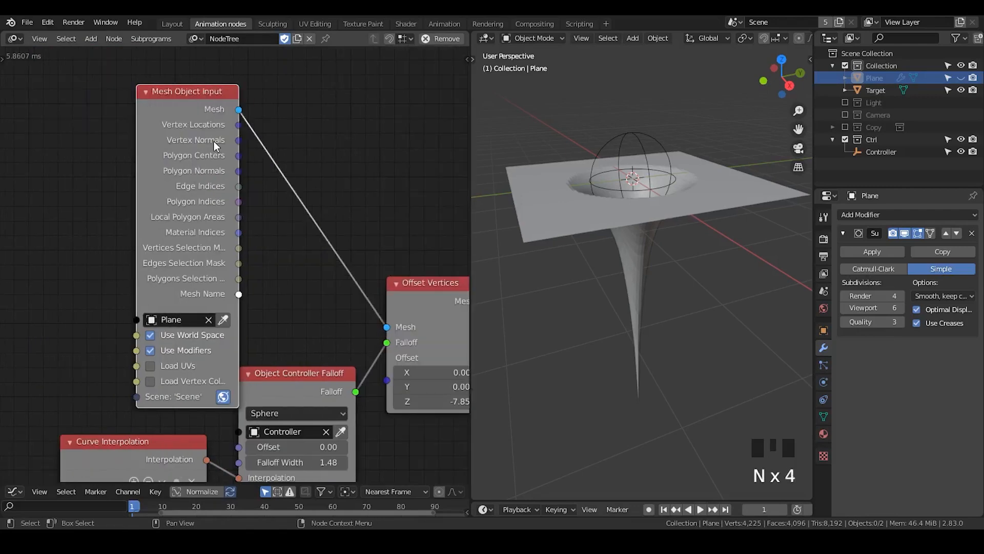
pyautogui.press('u')
pyautogui.click(248, 159)
pyautogui.moveTo(219, 153); pyautogui.dragTo(362, 92)
# - Move the Mesh Object Input node slightly up and away from the Offset Vertices node, and look over its outputs
pyautogui.moveTo(200, 129); pyautogui.dragTo(177, 95)
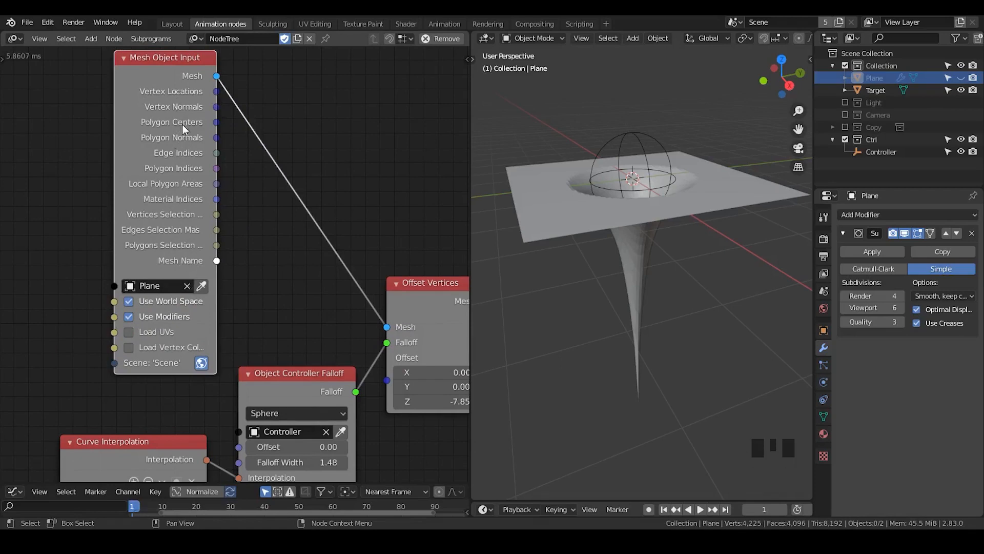
pyautogui.moveTo(163, 201); pyautogui.dragTo(163, 172, button='middle')
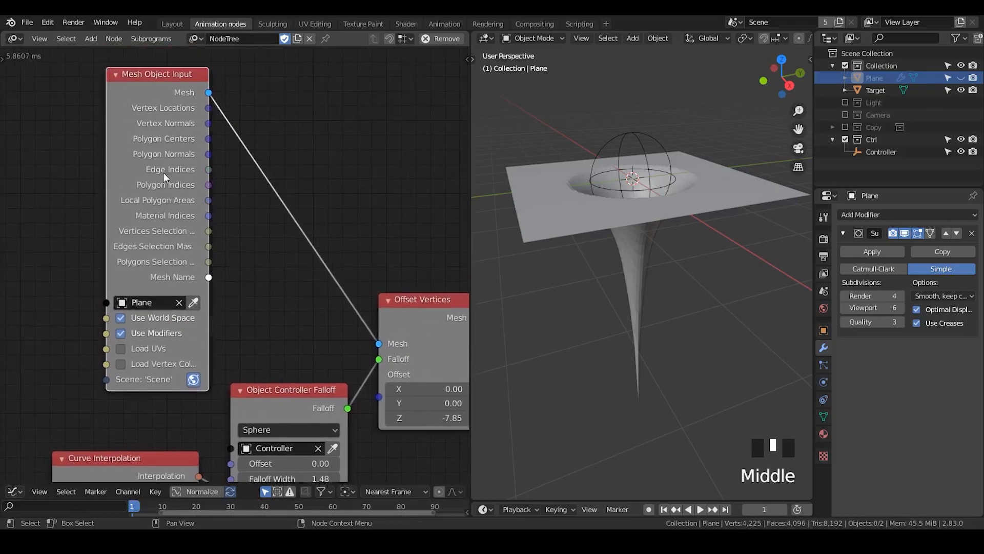
pyautogui.click(158, 112)
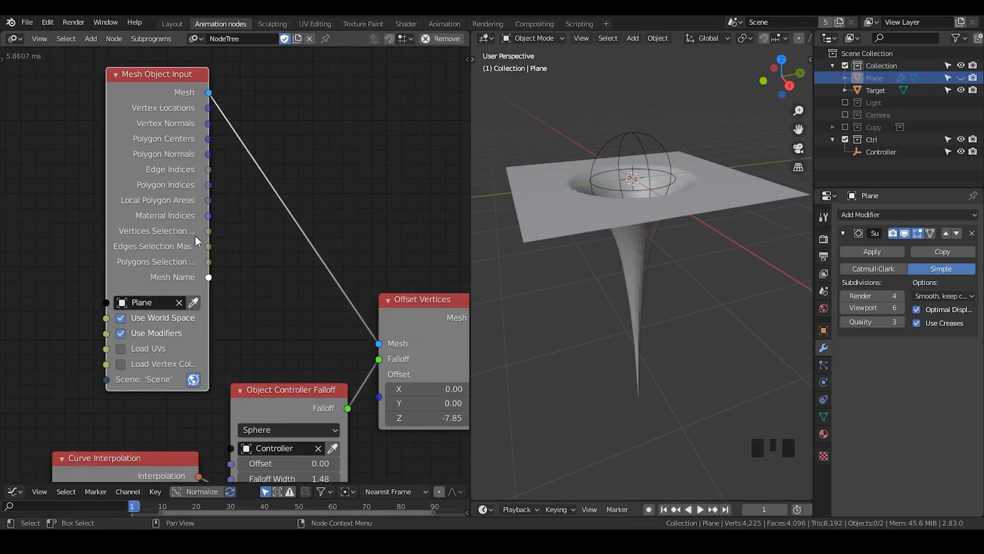
pyautogui.moveTo(268, 171); pyautogui.dragTo(205, 181, button='middle')
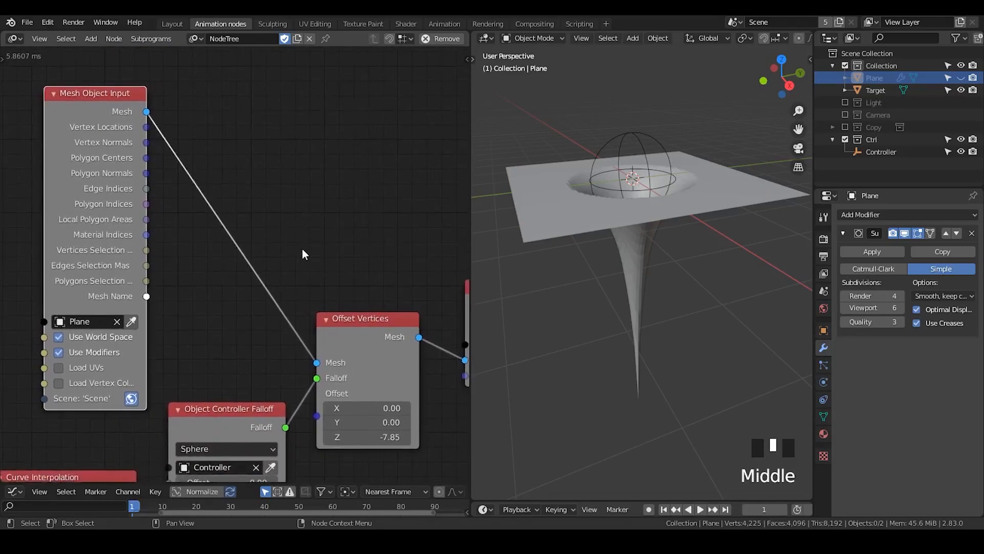
# - Add a Grid Mesh node above the Offset Vertices node and connect its Mesh output to the Offset Vertices Mesh input
pyautogui.scroll(-4, 303, 248)
pyautogui.moveTo(303, 249); pyautogui.dragTo(279, 261, button='middle')
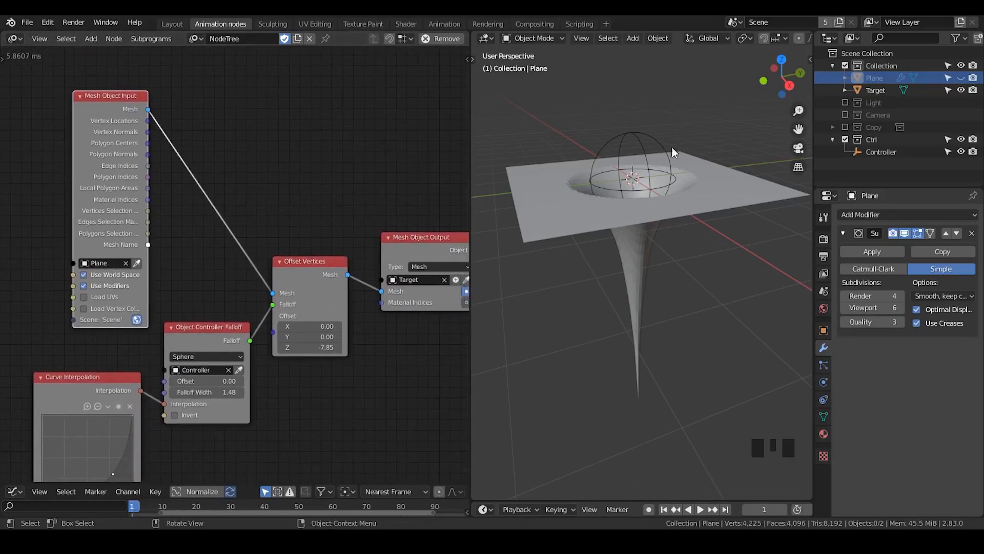
pyautogui.hotkey('ctrl', 'a')
pyautogui.write('grid')
pyautogui.press('Return')
pyautogui.click(324, 115)
pyautogui.moveTo(345, 98); pyautogui.dragTo(273, 293)
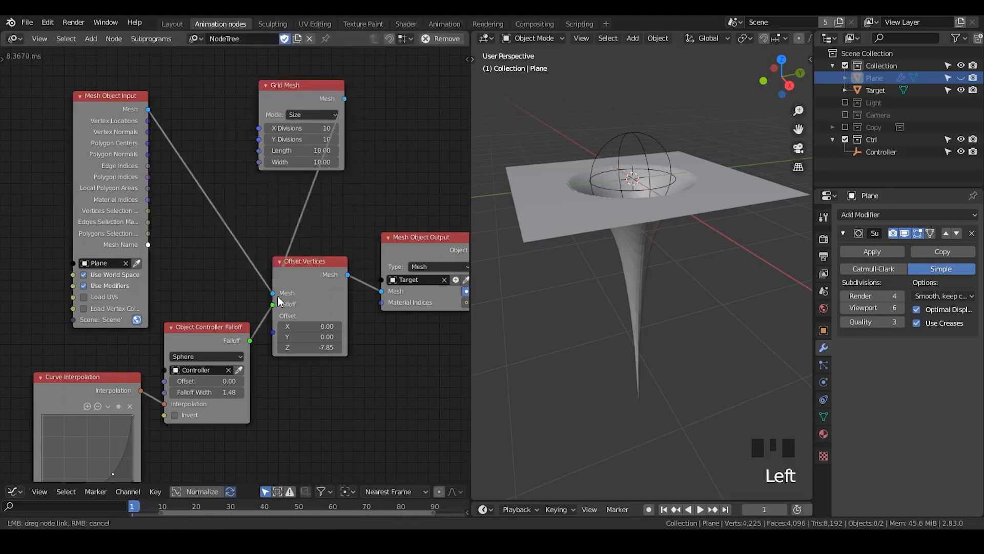
pyautogui.click(830, 111)
pyautogui.scroll(-2, 657, 213)
# - Set the disconnected Mesh Object Input node aside and place the Grid Mesh node just above the Object Controller Falloff node
pyautogui.moveTo(294, 102); pyautogui.dragTo(231, 155)
pyautogui.moveTo(231, 154); pyautogui.dragTo(330, 133, button='middle')
pyautogui.moveTo(208, 109); pyautogui.dragTo(71, 118)
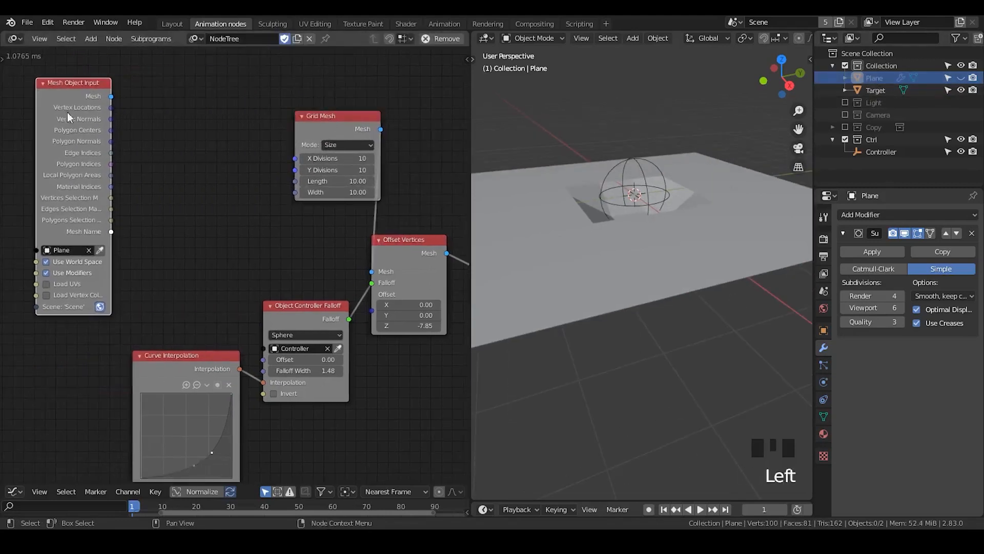
pyautogui.click(320, 135)
pyautogui.moveTo(320, 135); pyautogui.dragTo(285, 197)
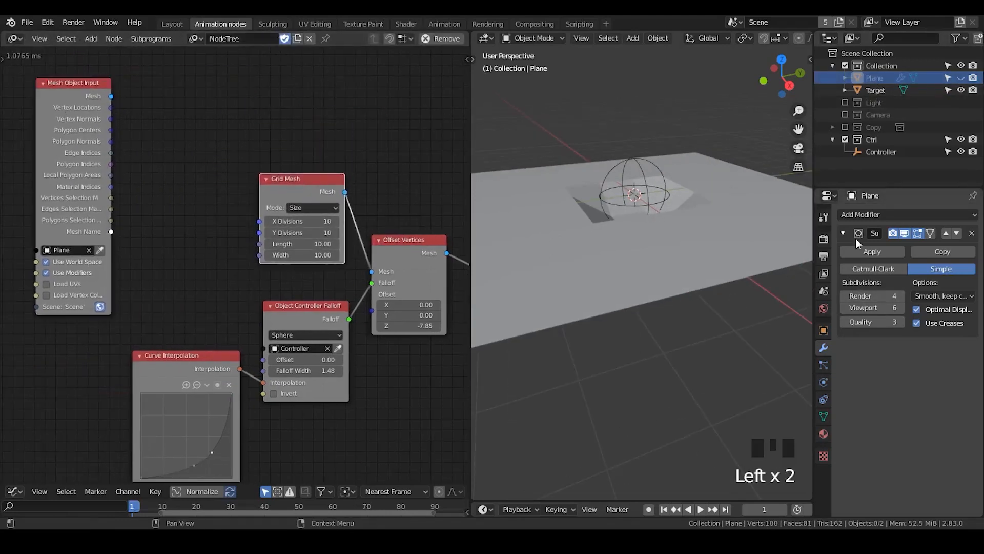
pyautogui.moveTo(297, 196); pyautogui.dragTo(303, 191)
# - Drive both the X and Y Divisions of the Grid Mesh node with one Integer Input node set to 58
pyautogui.click(309, 179)
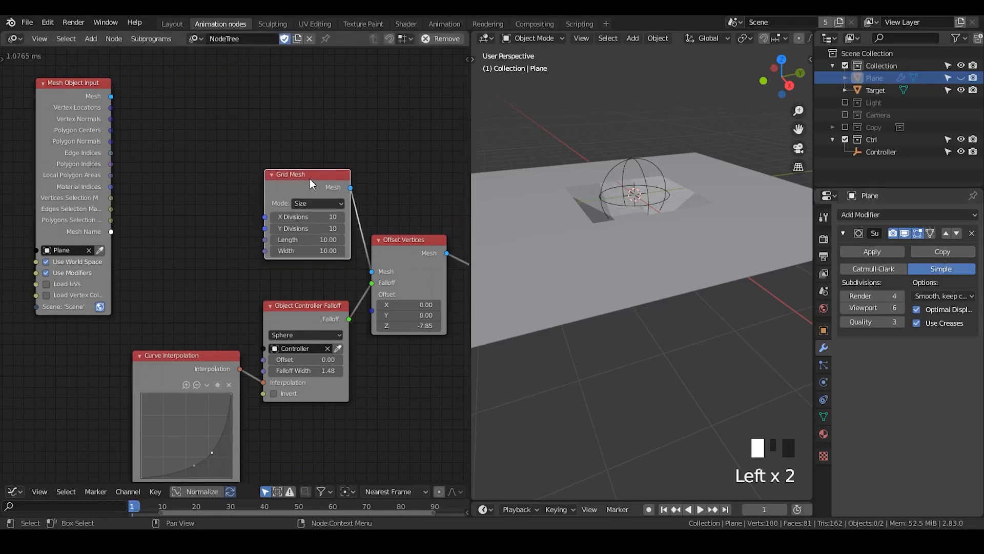
pyautogui.press('w')
pyautogui.click(230, 177)
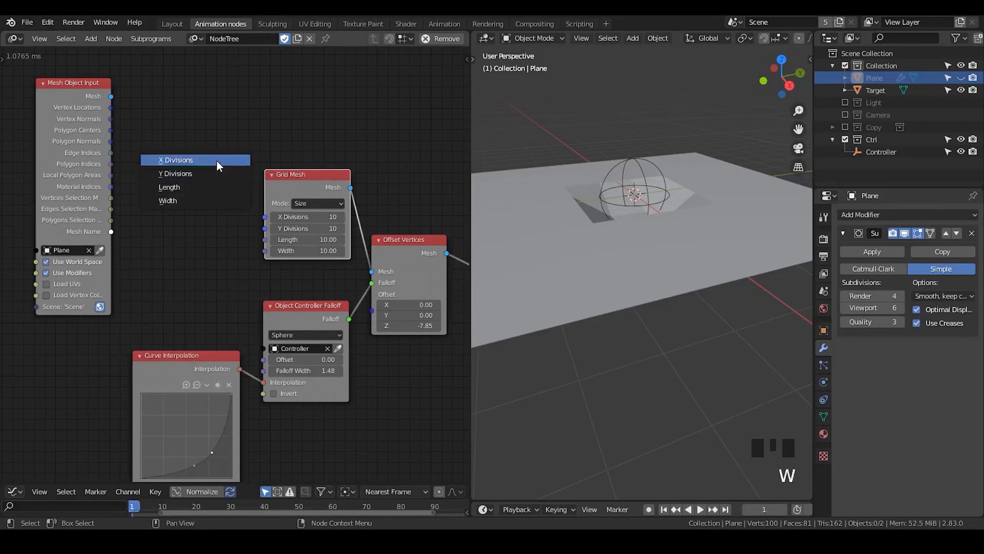
pyautogui.click(216, 160)
pyautogui.click(273, 174)
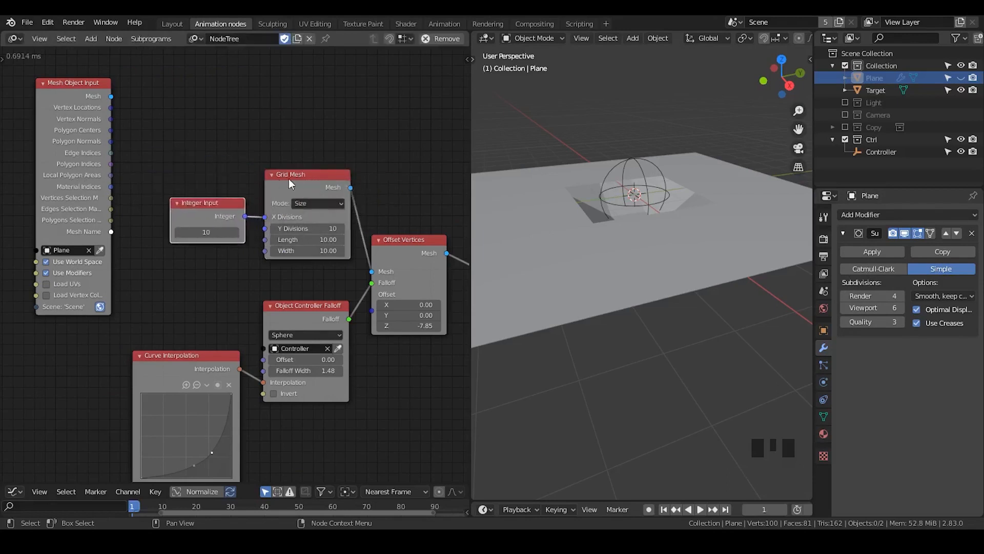
pyautogui.press('w')
pyautogui.click(206, 180)
pyautogui.moveTo(246, 216)
pyautogui.mouseDown()
pyautogui.moveTo(265, 228)
pyautogui.moveTo(236, 232)
pyautogui.moveTo(275, 232)
pyautogui.mouseUp()
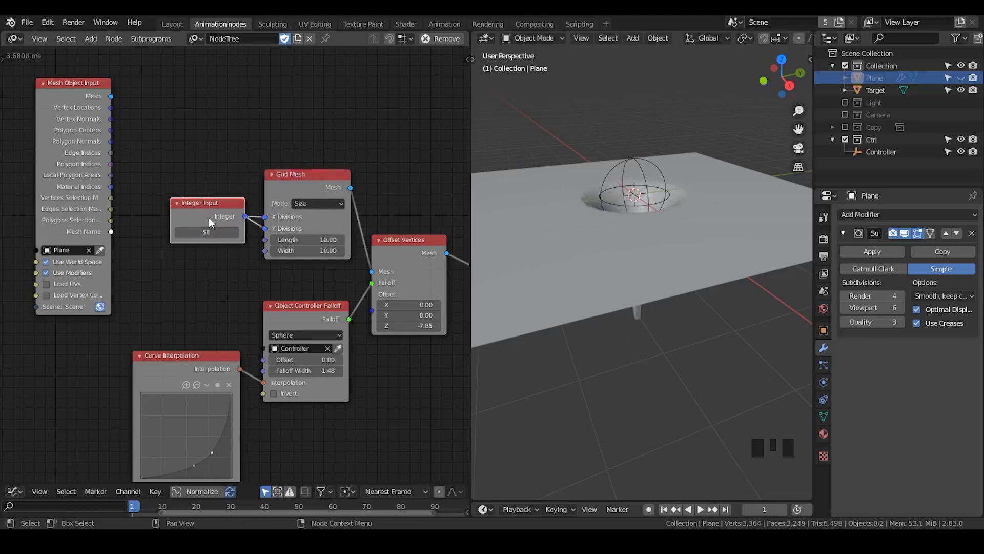
# - Duplicate the Integer Input node, connect the copy to the Grid Mesh Length and Width, and set it to 5
pyautogui.moveTo(208, 217); pyautogui.dragTo(186, 206)
pyautogui.hotkey('shift', 'd')
pyautogui.moveTo(228, 256); pyautogui.dragTo(265, 251)
pyautogui.click(193, 274)
pyautogui.write('5')
pyautogui.press('Return')
# - Inspect the funnel from the side and move the Grid Mesh node closer to the two Integer Input nodes
pyautogui.moveTo(620, 276); pyautogui.dragTo(651, 186, button='middle')
pyautogui.click(875, 91)
pyautogui.click(907, 78)
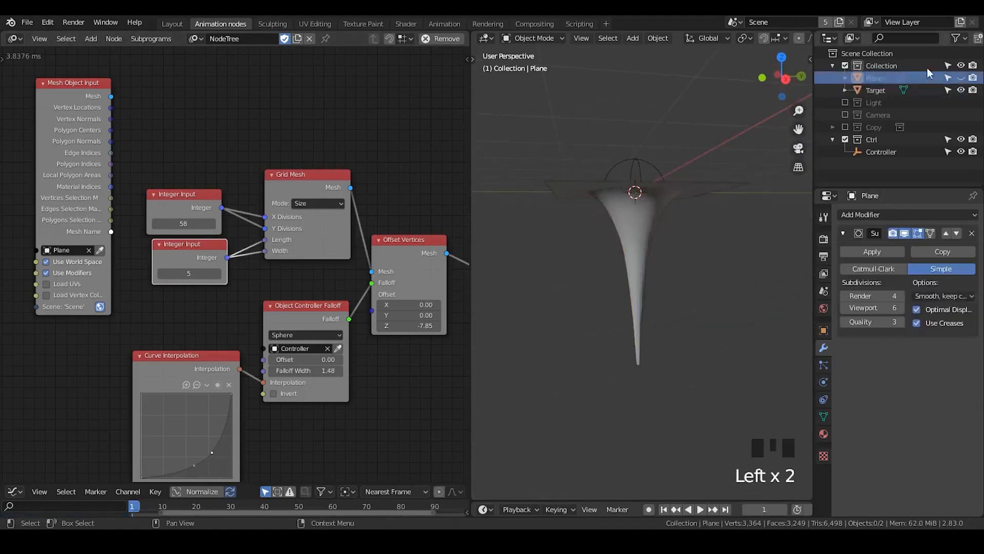
pyautogui.moveTo(323, 139); pyautogui.dragTo(172, 292)
pyautogui.click(287, 163)
pyautogui.moveTo(309, 183); pyautogui.dragTo(289, 187)
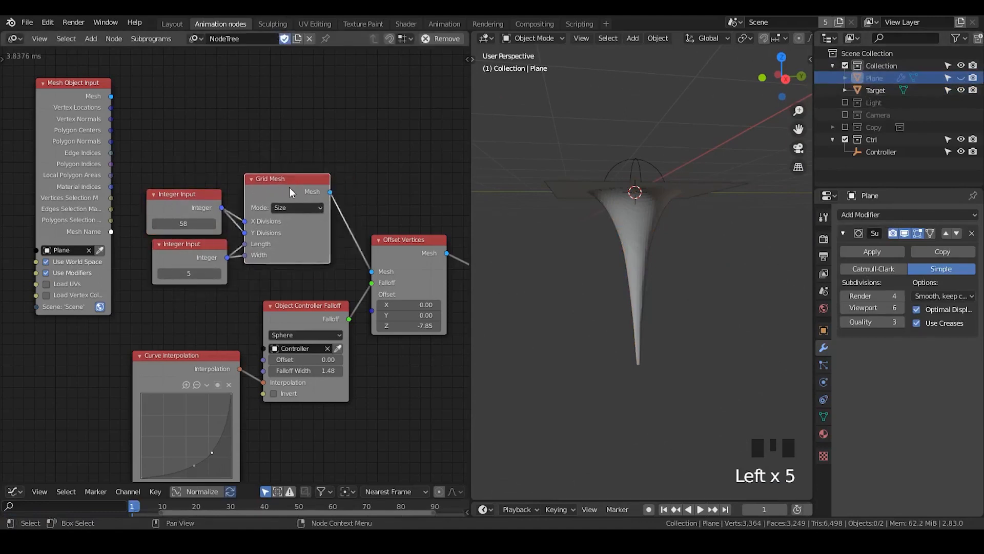
# - Check the Grid Mesh node's advanced and socket settings for available outputs
pyautogui.press('u')
pyautogui.click(321, 211)
pyautogui.click(268, 210)
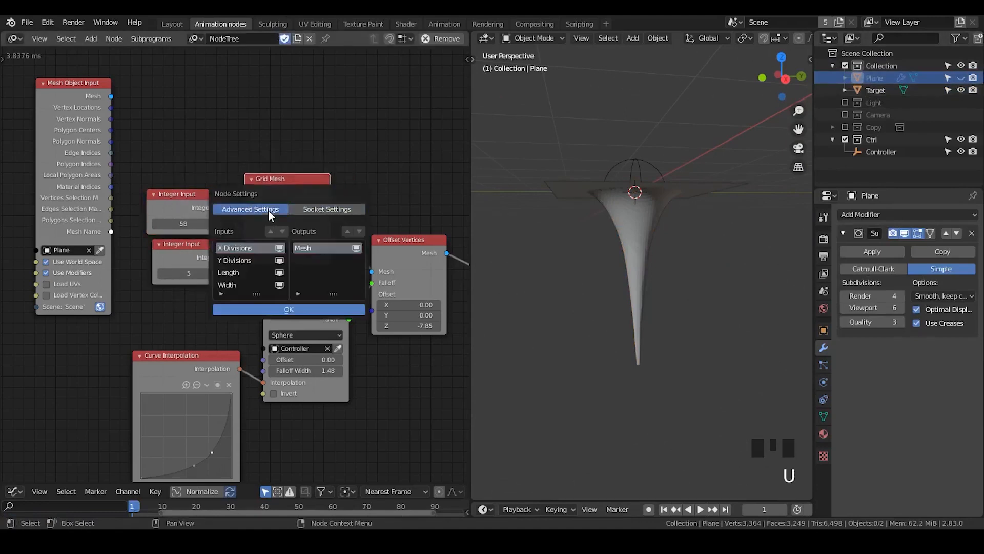
pyautogui.click(320, 210)
pyautogui.click(283, 311)
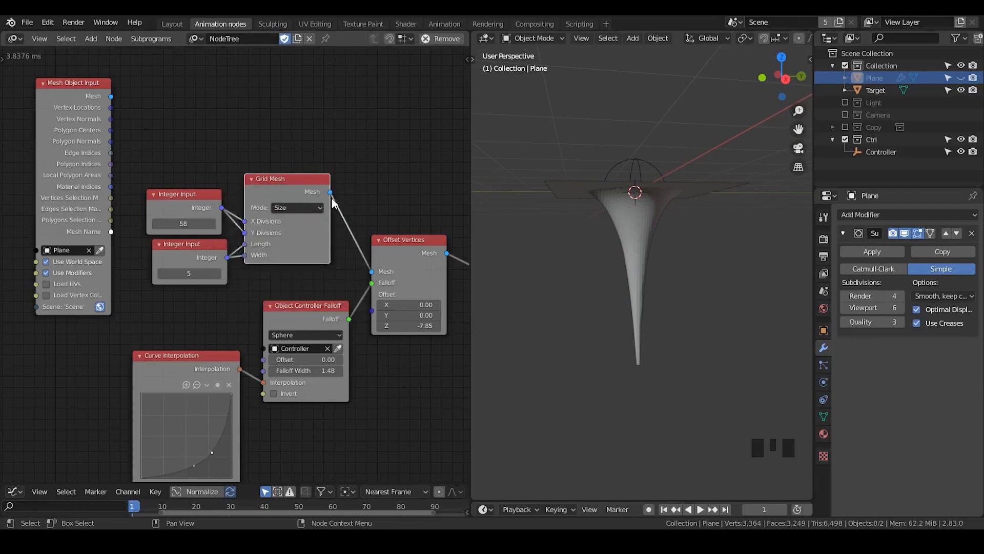
# - Move the Mesh Object Input node beside the Grid Mesh node, overlapping the Integer Input nodes
pyautogui.moveTo(333, 202); pyautogui.dragTo(304, 209, button='middle')
pyautogui.moveTo(46, 137); pyautogui.dragTo(125, 141)
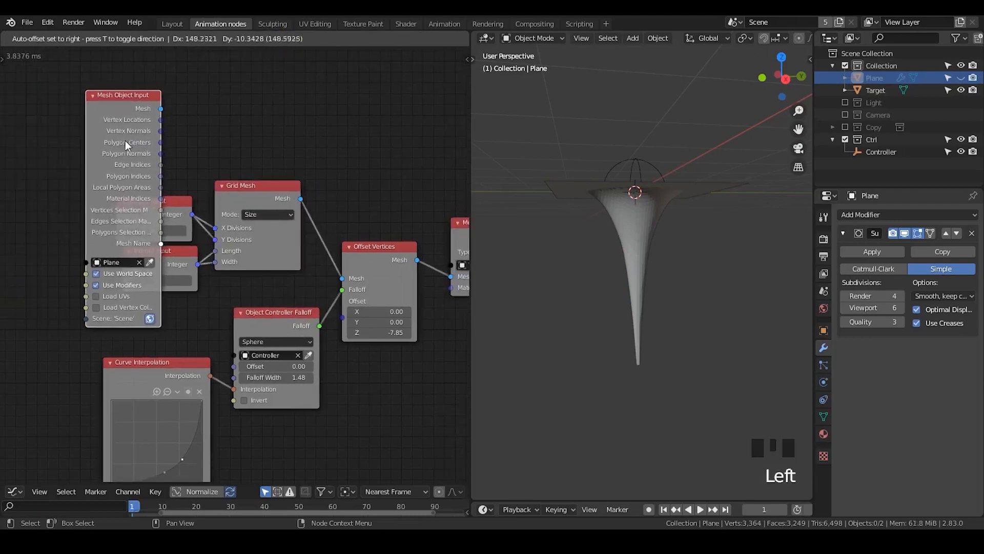
pyautogui.scroll(1, 248, 158)
pyautogui.moveTo(248, 158); pyautogui.dragTo(238, 196, button='middle')
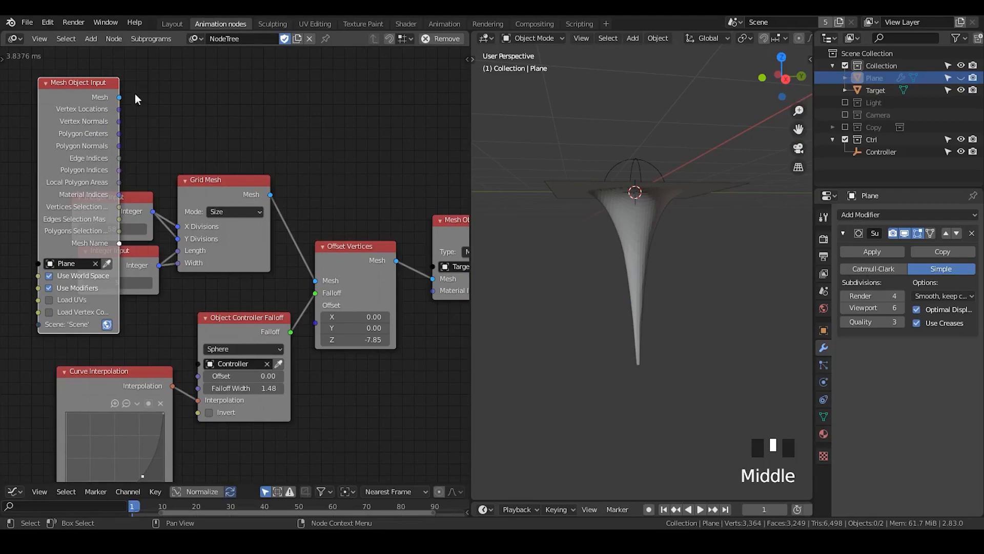
pyautogui.moveTo(119, 110); pyautogui.dragTo(281, 112)
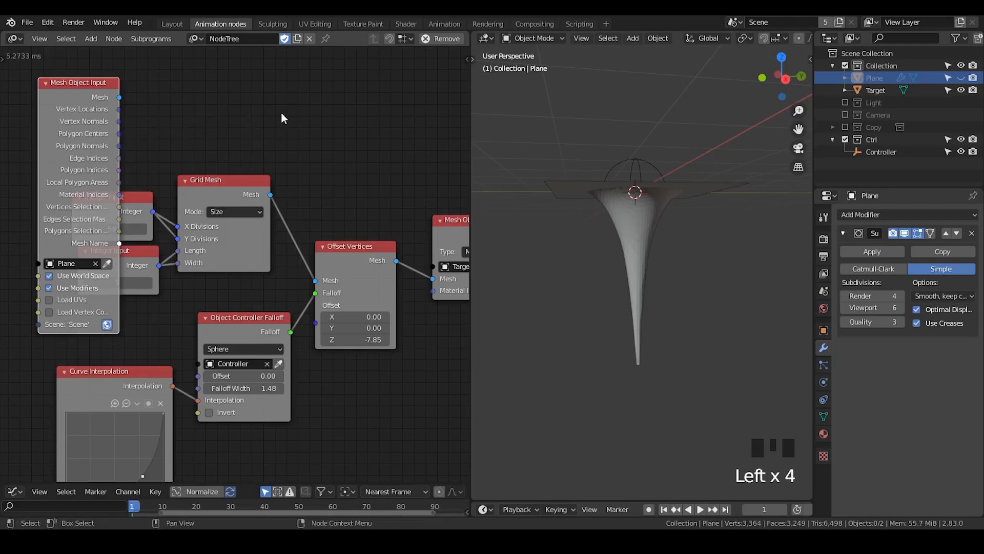
# - Add a Mesh Info node above the Offset Vertices node
pyautogui.moveTo(293, 139); pyautogui.dragTo(268, 153, button='middle')
pyautogui.hotkey('ctrl', 'a')
pyautogui.write('polyg')
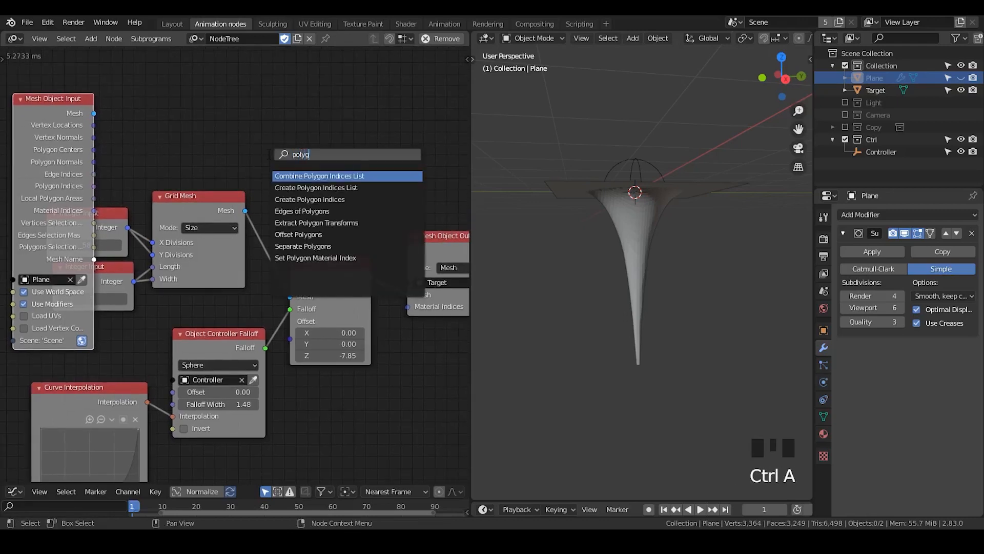
pyautogui.hotkey('ctrl', 'a')
pyautogui.write('mesh in')
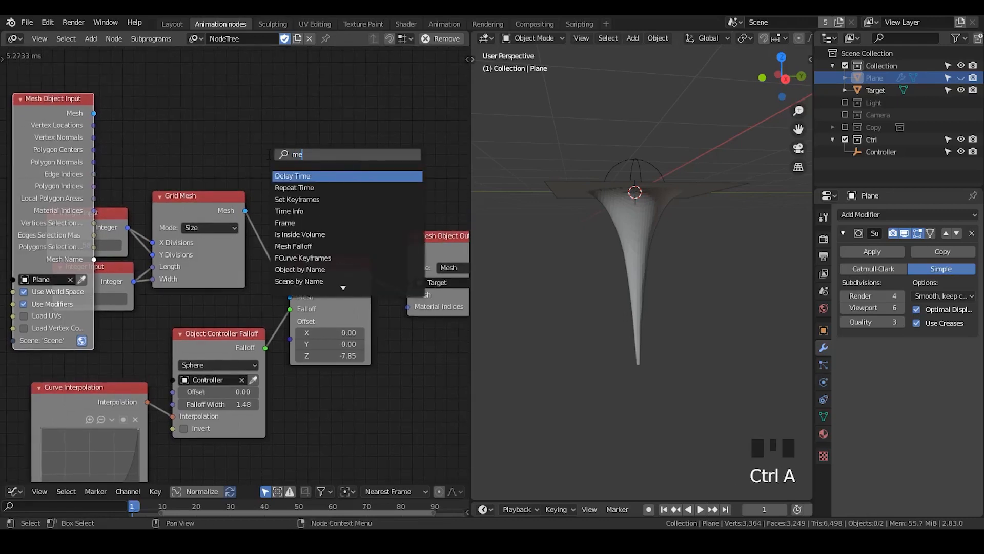
pyautogui.press('Down')
pyautogui.press('Return')
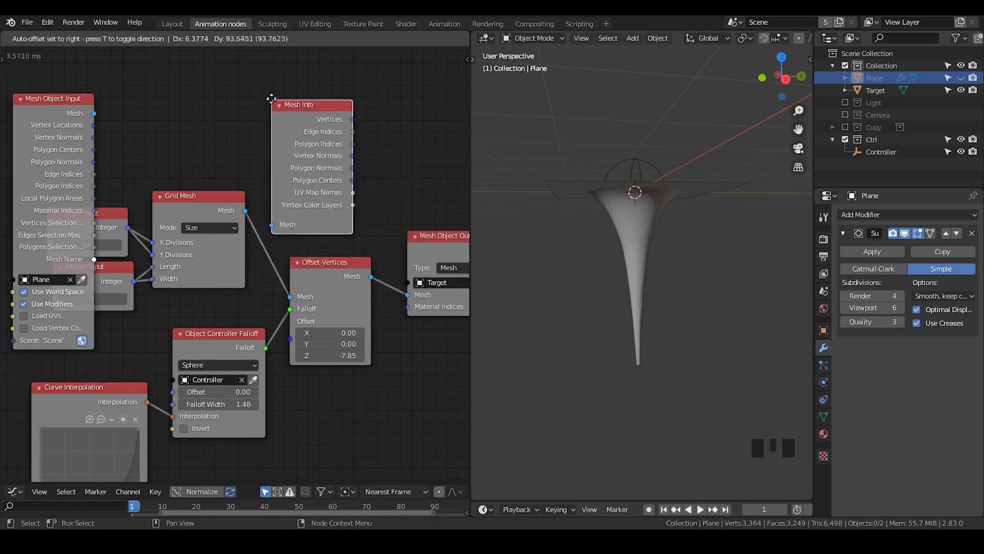
pyautogui.click(272, 93)
pyautogui.moveTo(312, 115); pyautogui.dragTo(333, 107)
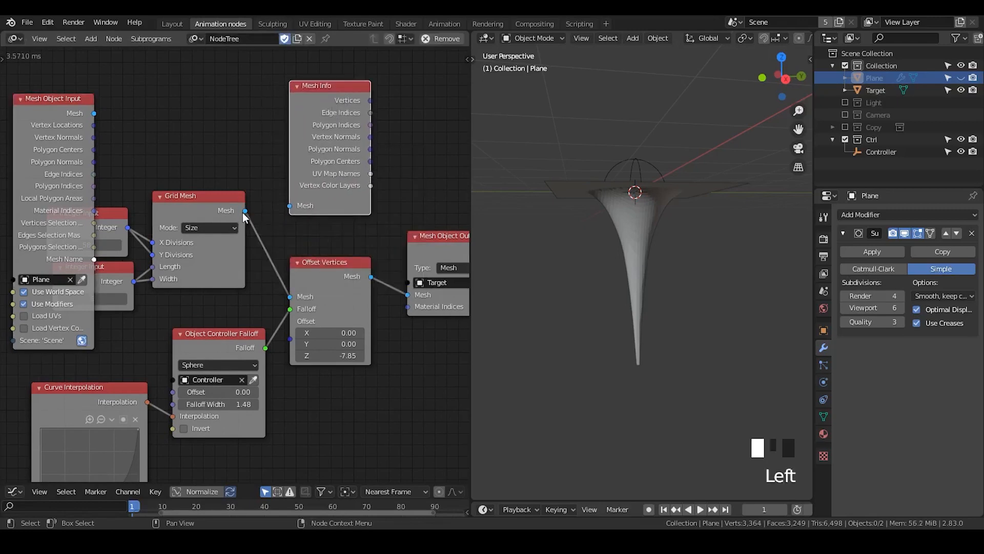
# - Feed Mesh Info from Grid Mesh, switch its input to the Mesh Object Input's Mesh output, and move it above Grid Mesh
pyautogui.moveTo(245, 211); pyautogui.dragTo(288, 205)
pyautogui.moveTo(322, 107); pyautogui.dragTo(319, 106)
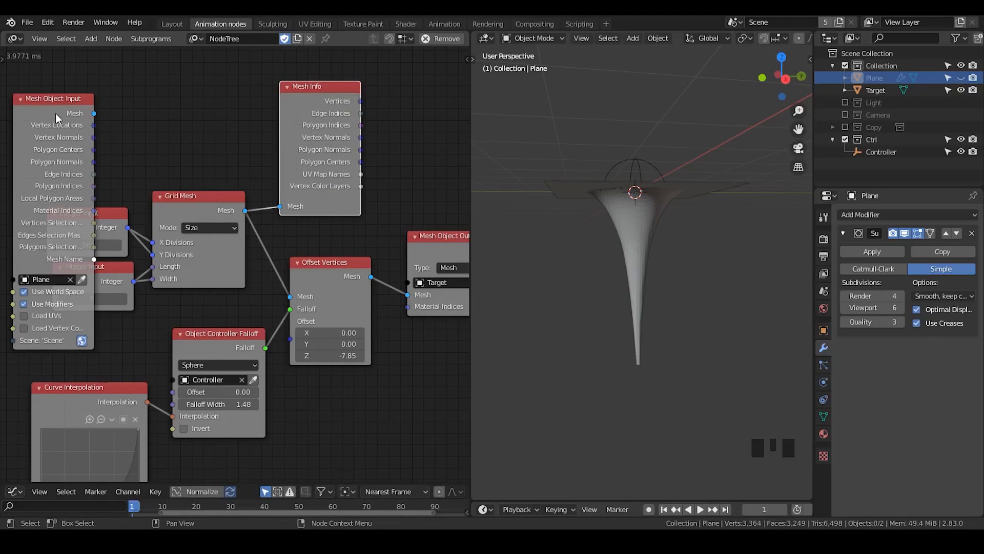
pyautogui.moveTo(93, 114); pyautogui.dragTo(281, 205)
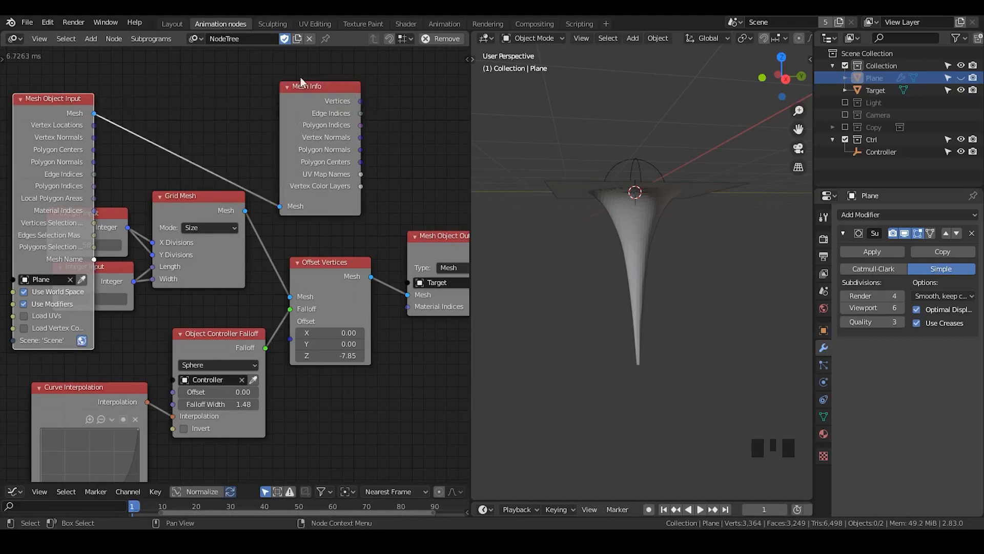
pyautogui.moveTo(336, 111); pyautogui.dragTo(235, 82)
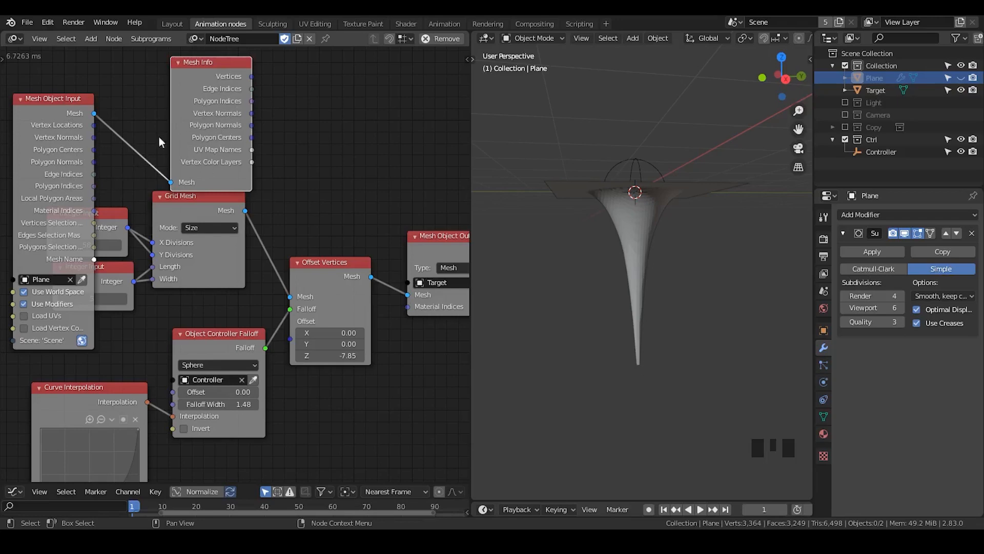
# - Move the Mesh Object Input node clear of the two Integer Input nodes
pyautogui.moveTo(82, 199); pyautogui.dragTo(68, 159)
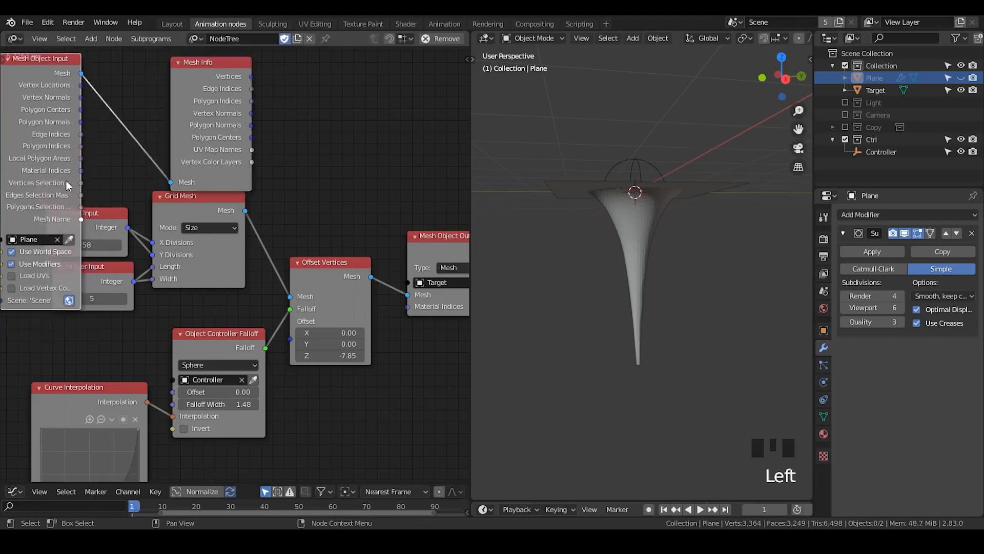
pyautogui.moveTo(65, 179); pyautogui.dragTo(144, 174, button='middle')
pyautogui.click(115, 170)
pyautogui.moveTo(114, 169); pyautogui.dragTo(125, 193)
pyautogui.moveTo(119, 194)
pyautogui.mouseDown()
pyautogui.moveTo(183, 181)
pyautogui.moveTo(94, 197)
pyautogui.moveTo(123, 195)
pyautogui.mouseUp()
pyautogui.moveTo(119, 195)
pyautogui.mouseDown()
pyautogui.moveTo(147, 190)
pyautogui.moveTo(118, 206)
pyautogui.mouseUp()
pyautogui.moveTo(119, 207); pyautogui.dragTo(168, 197)
# - Delete the Mesh Info node, the Grid Mesh node and both Integer Input nodes
pyautogui.click(288, 93)
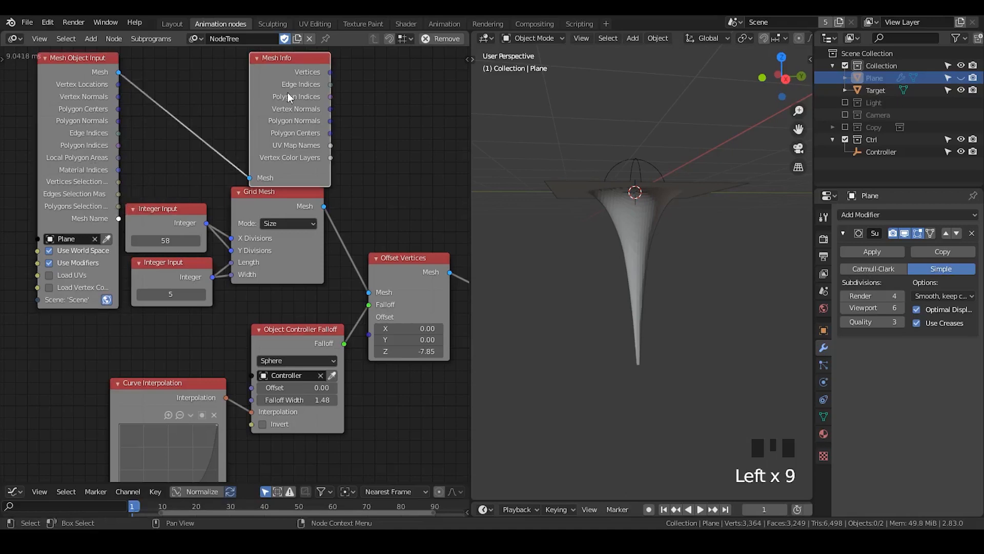
pyautogui.press('x')
pyautogui.moveTo(295, 161); pyautogui.dragTo(155, 312)
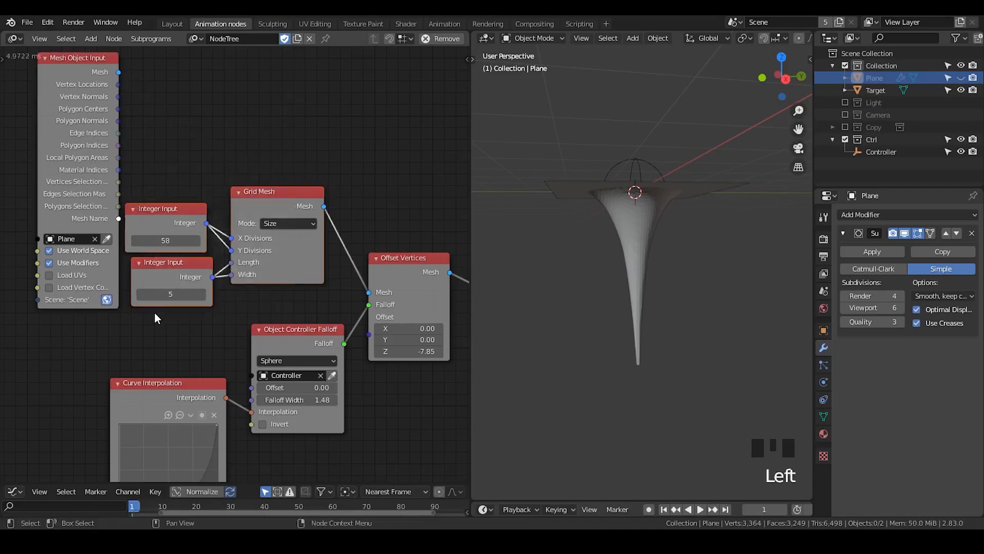
pyautogui.press('x')
# - Move Mesh Object Input above Object Controller Falloff and hide all its outputs except Mesh, Vertex Locations, Vertex Normals and Polygon Centers
pyautogui.moveTo(78, 105); pyautogui.dragTo(238, 130)
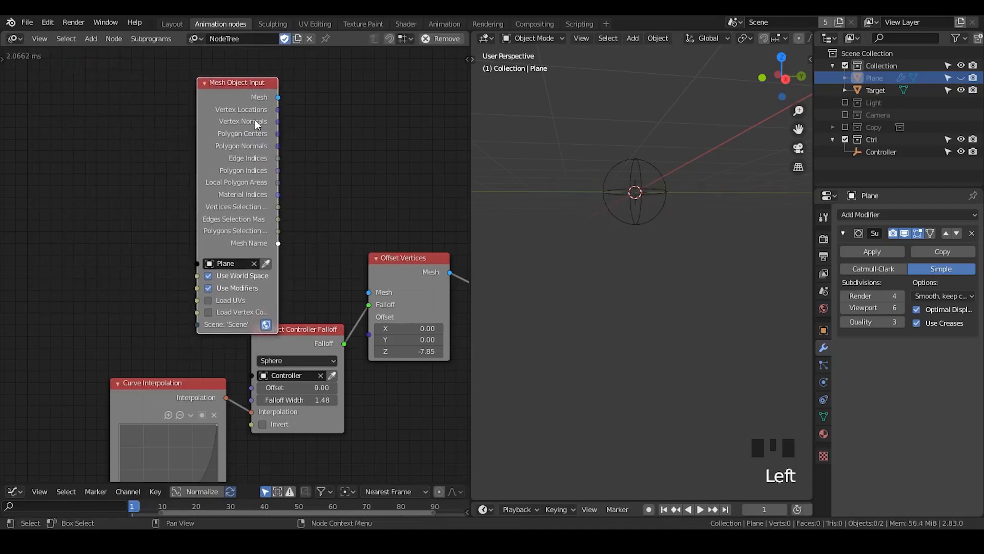
pyautogui.press('u')
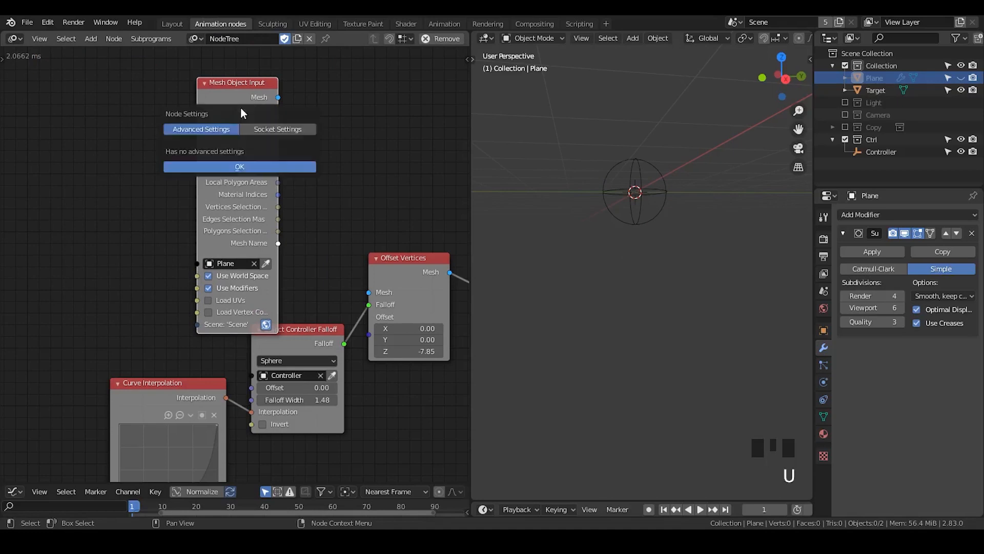
pyautogui.click(288, 129)
pyautogui.moveTo(312, 216); pyautogui.dragTo(307, 316)
pyautogui.click(279, 340)
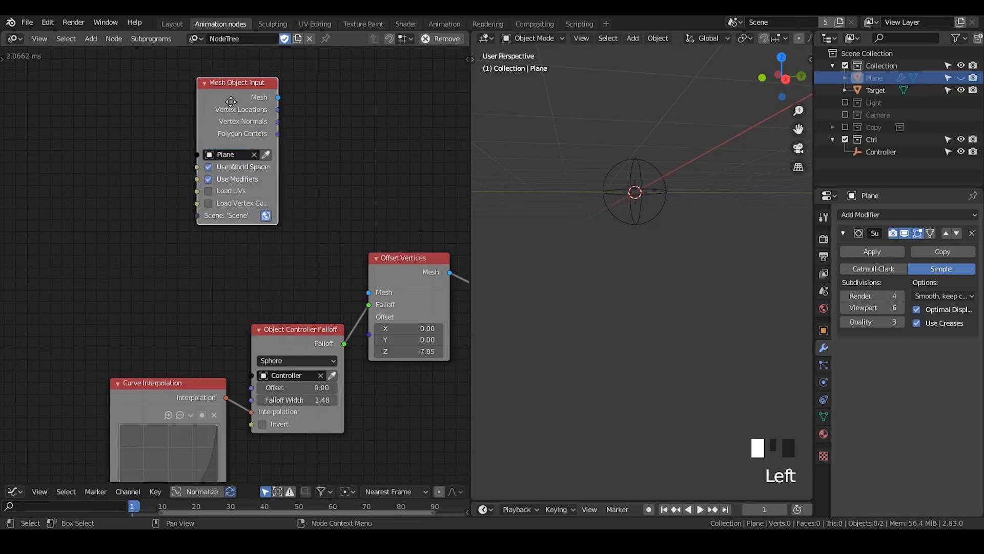
# - Reposition the Mesh Object Input node and connect its Mesh output to the Offset Vertices Mesh input
pyautogui.moveTo(224, 94); pyautogui.dragTo(247, 119)
pyautogui.moveTo(286, 201); pyautogui.dragTo(253, 192, button='middle')
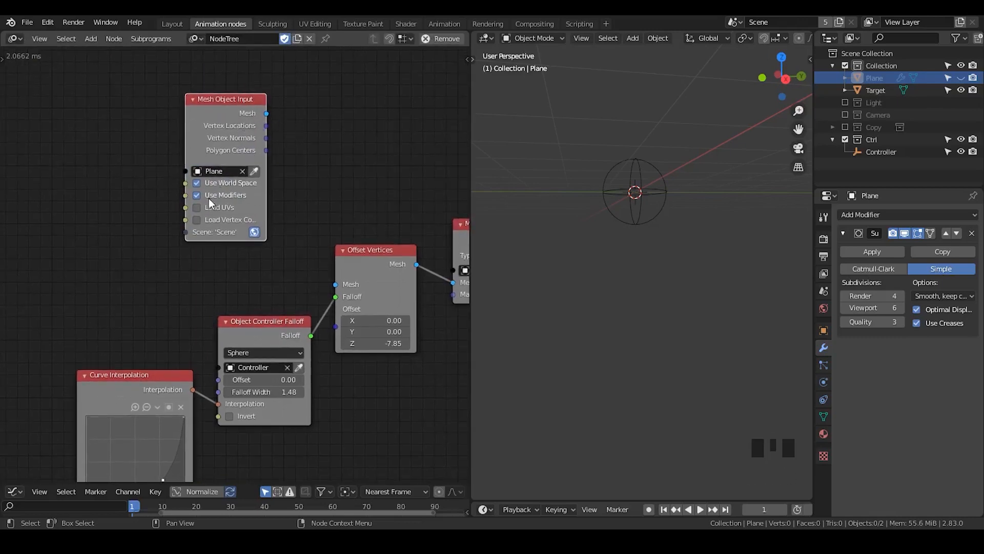
pyautogui.moveTo(220, 140); pyautogui.dragTo(219, 172)
pyautogui.moveTo(266, 145); pyautogui.dragTo(336, 284)
pyautogui.click(217, 159)
pyautogui.moveTo(217, 158); pyautogui.dragTo(182, 132, button='middle')
# - Select the Target funnel and examine its mesh data for vertex groups and UV maps
pyautogui.click(613, 217)
pyautogui.moveTo(614, 217); pyautogui.dragTo(639, 248, button='middle')
pyautogui.moveTo(347, 193); pyautogui.dragTo(285, 163, button='middle')
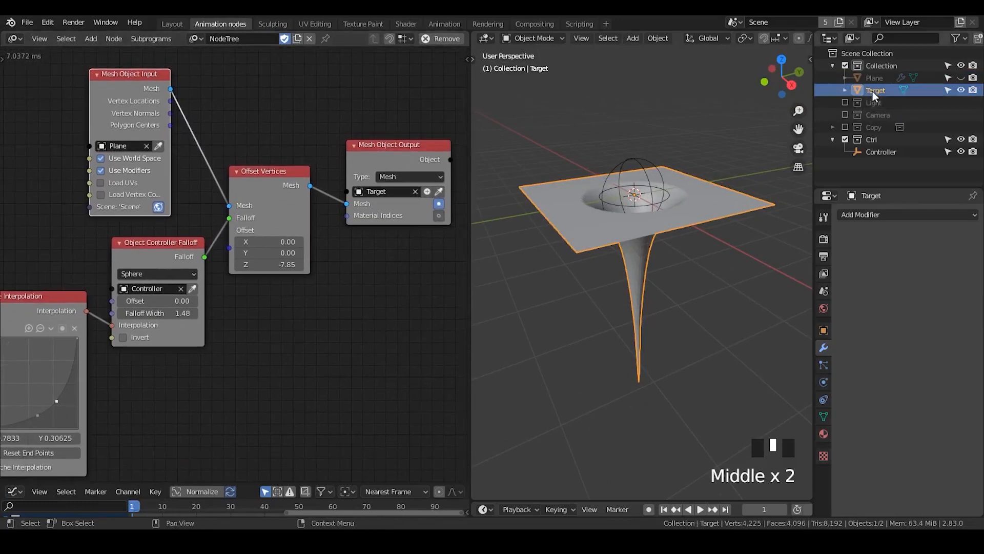
pyautogui.click(824, 415)
pyautogui.click(824, 400)
pyautogui.click(824, 415)
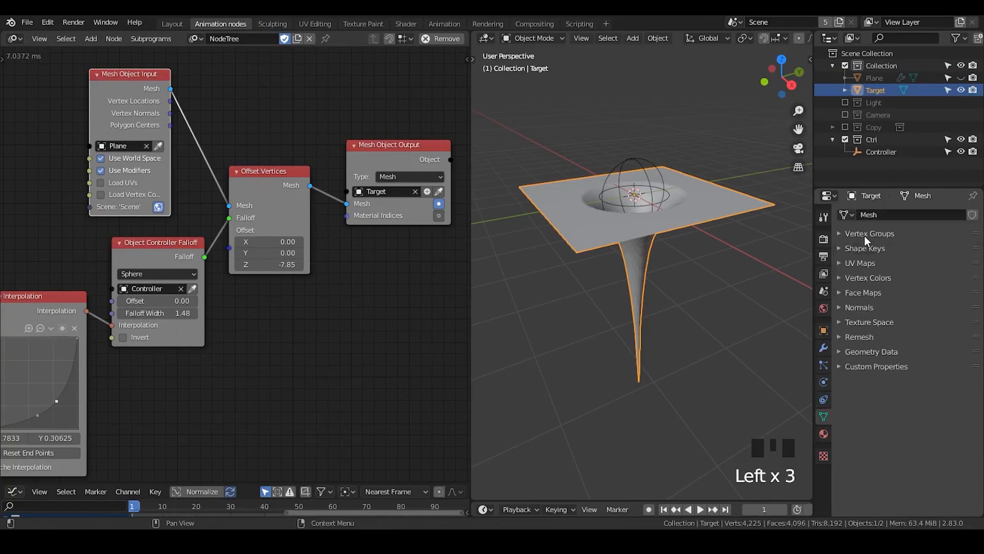
pyautogui.click(864, 236)
pyautogui.click(865, 235)
pyautogui.click(865, 264)
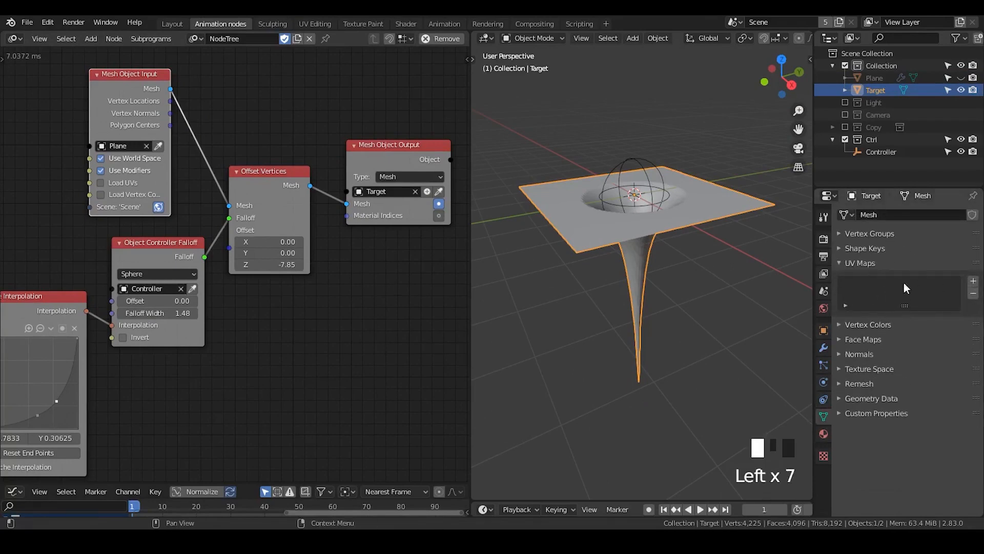
pyautogui.moveTo(653, 238); pyautogui.dragTo(651, 209, button='middle')
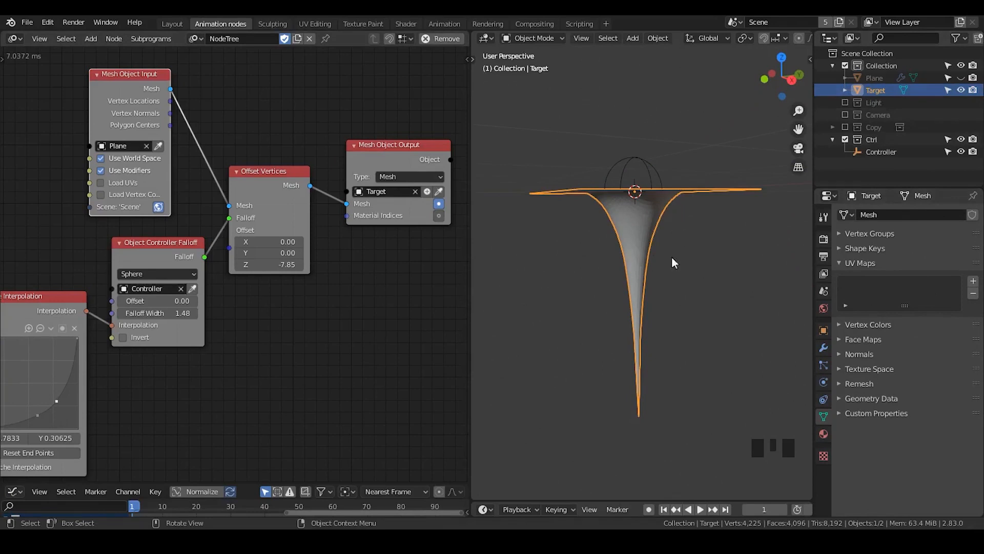
pyautogui.click(863, 237)
pyautogui.click(864, 237)
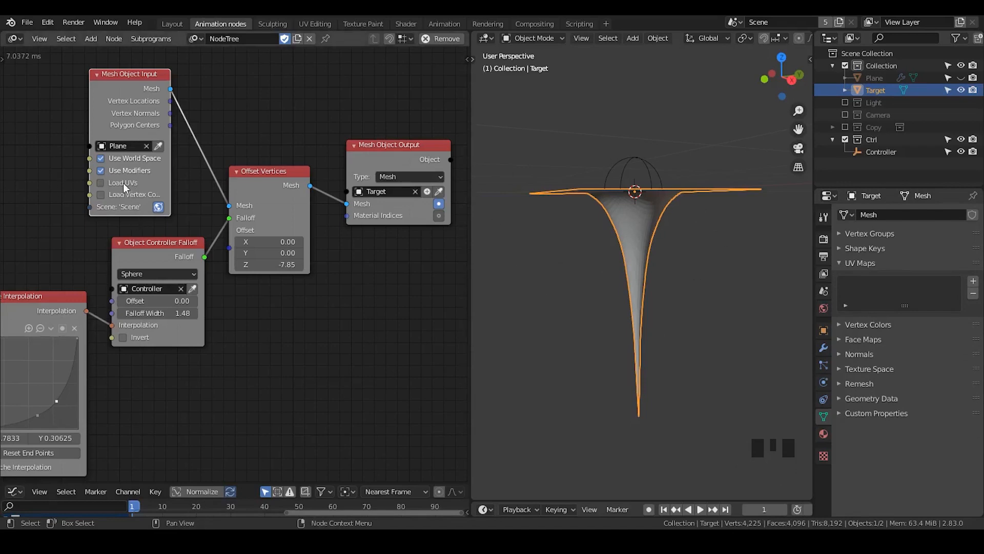
# - Enable Load UVs on the Mesh Object Input node and check the Target object's UV maps
pyautogui.click(100, 182)
pyautogui.click(651, 217)
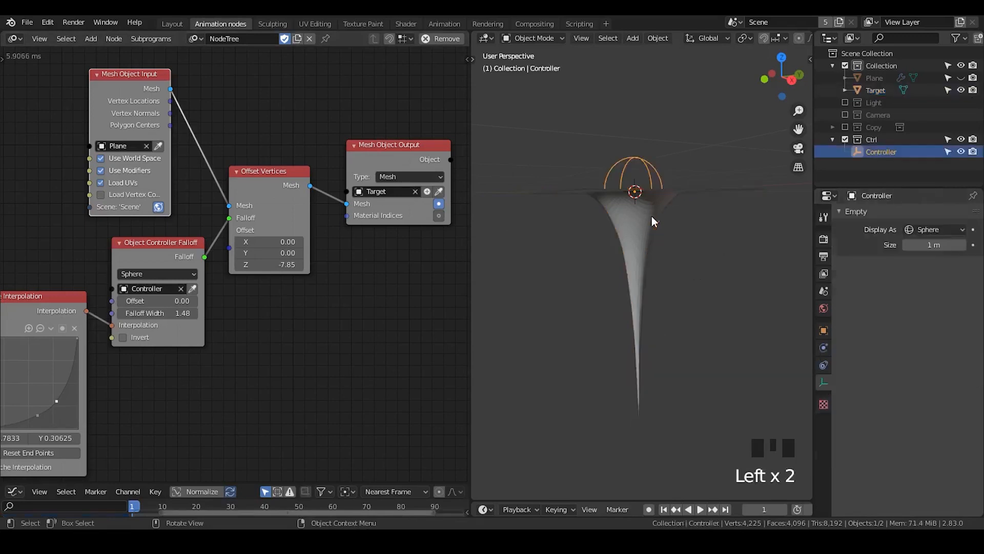
pyautogui.click(650, 232)
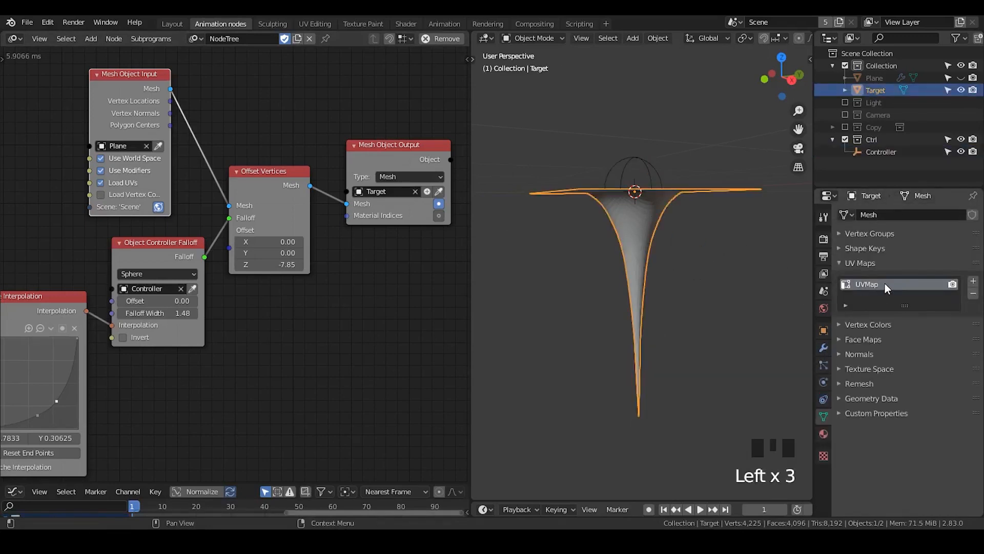
# - Reveal the Plane object to compare its UV maps with the Target's, hide it again, and inspect the Target funnel from below
pyautogui.click(879, 79)
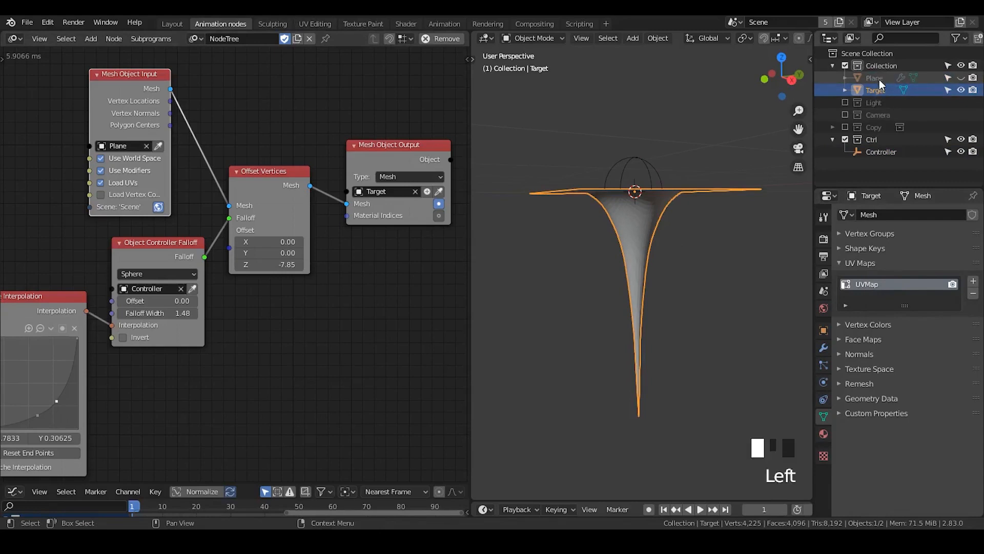
pyautogui.click(660, 205)
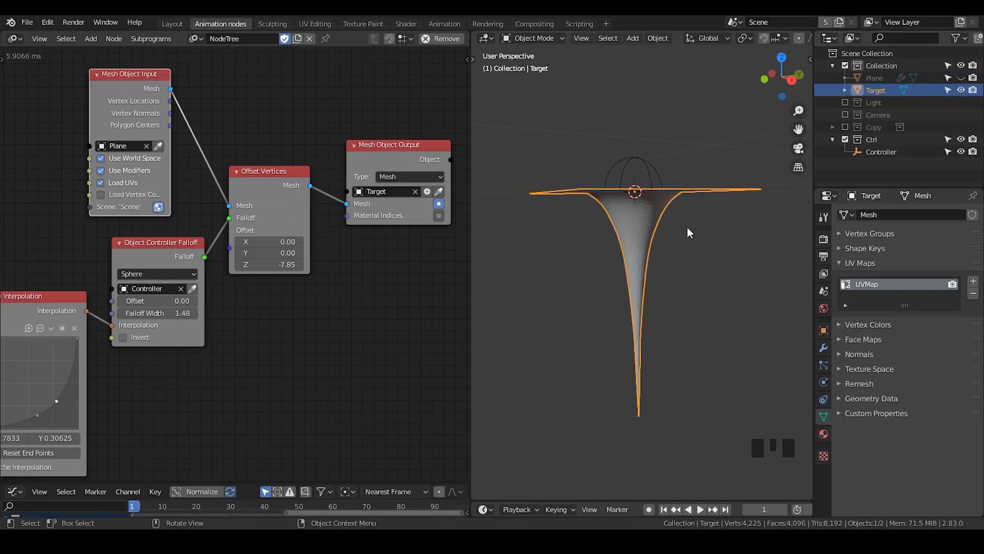
pyautogui.click(678, 179)
pyautogui.click(678, 180)
pyautogui.moveTo(678, 182); pyautogui.dragTo(728, 154, button='middle')
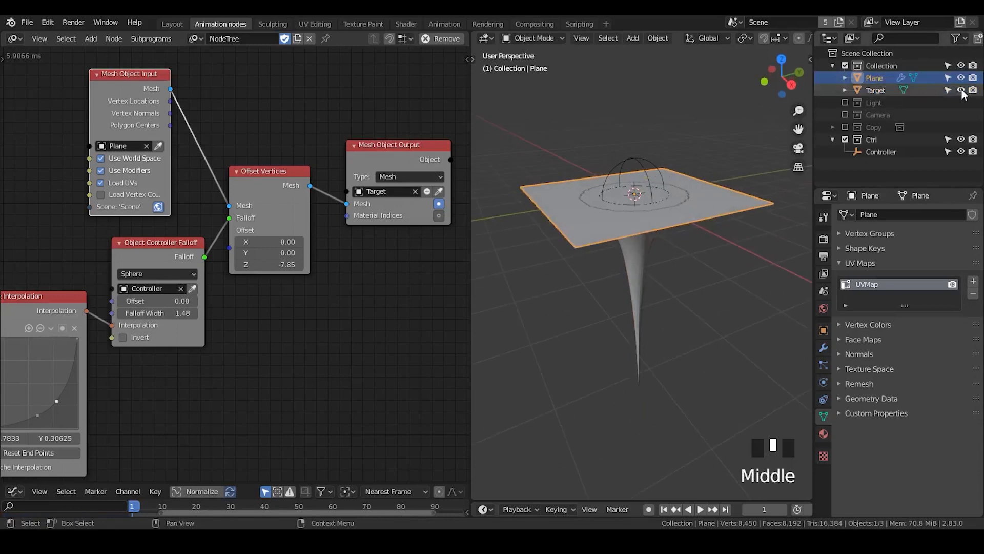
pyautogui.click(960, 78)
pyautogui.click(961, 77)
pyautogui.click(960, 77)
pyautogui.click(876, 90)
pyautogui.moveTo(744, 215); pyautogui.dragTo(712, 210, button='middle')
pyautogui.moveTo(676, 242); pyautogui.dragTo(672, 238, button='middle')
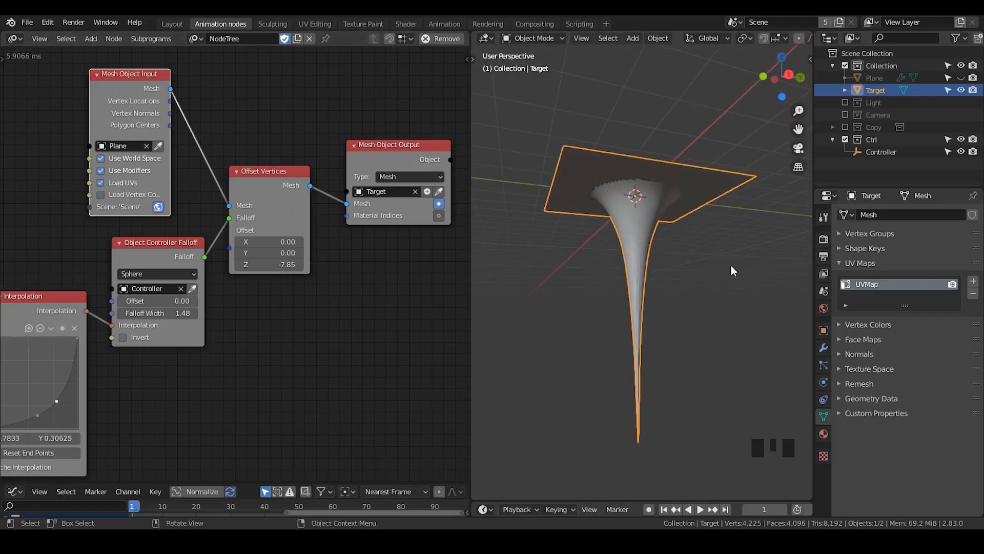
# - Switch Mesh Object Input from loading UVs to loading vertex colors and show the Target's vertex color layers
pyautogui.click(101, 183)
pyautogui.click(101, 195)
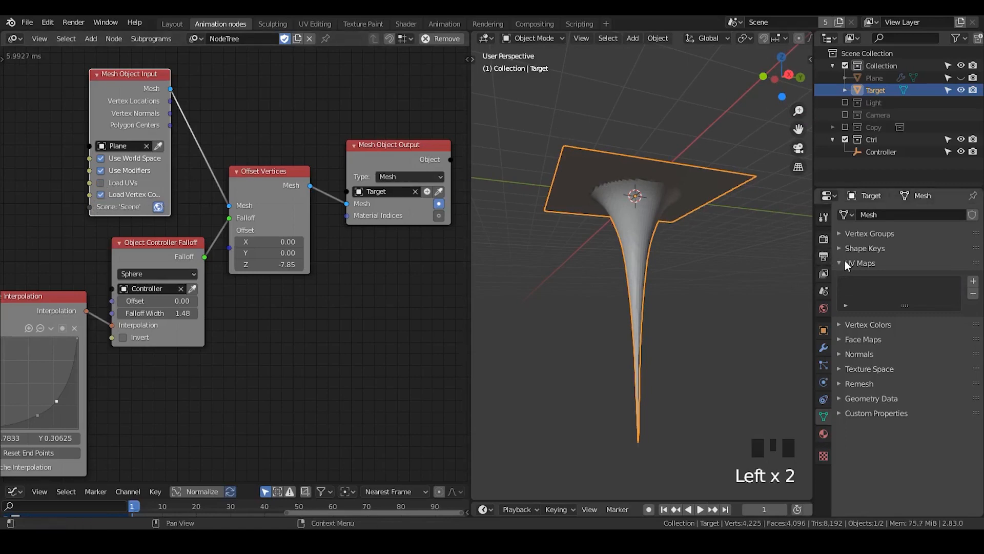
pyautogui.click(862, 263)
pyautogui.click(867, 278)
# - Unhide the Plane object and add a vertex color layer to its mesh
pyautogui.click(878, 80)
pyautogui.click(961, 79)
pyautogui.click(872, 79)
pyautogui.click(974, 296)
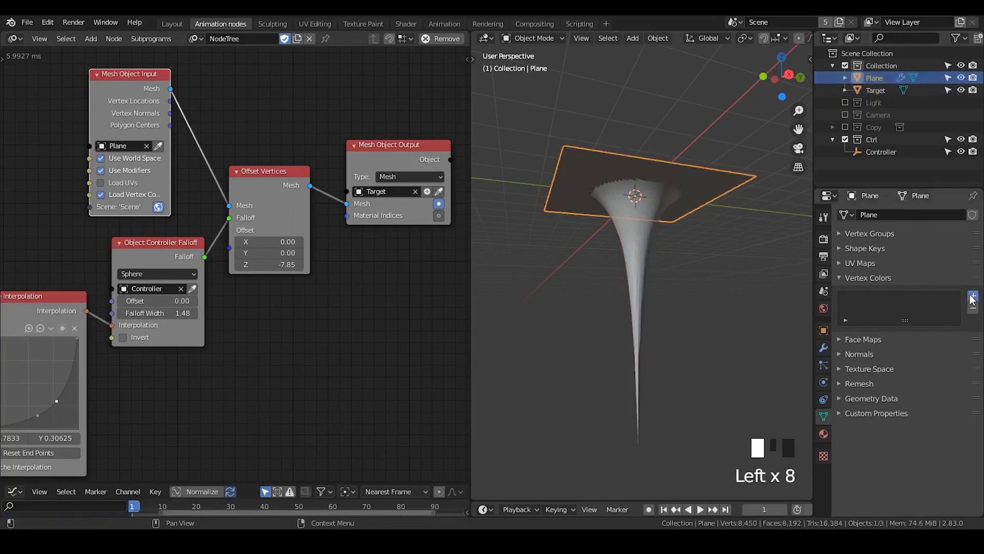
# - Hide the Plane, select the Target, and turn Load Vertex Colors off and on again to reload the color layer
pyautogui.click(873, 90)
pyautogui.click(961, 79)
pyautogui.click(875, 91)
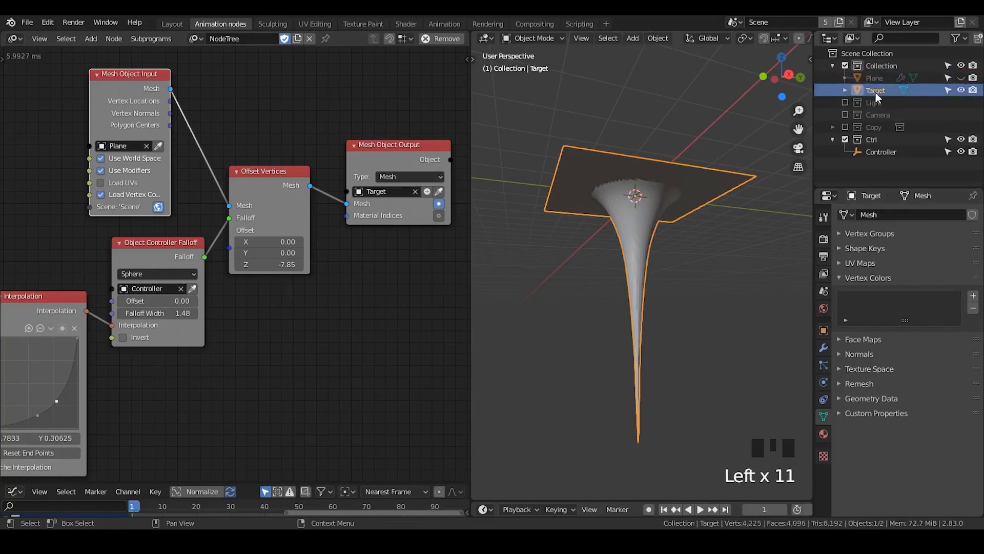
pyautogui.click(105, 195)
pyautogui.click(105, 194)
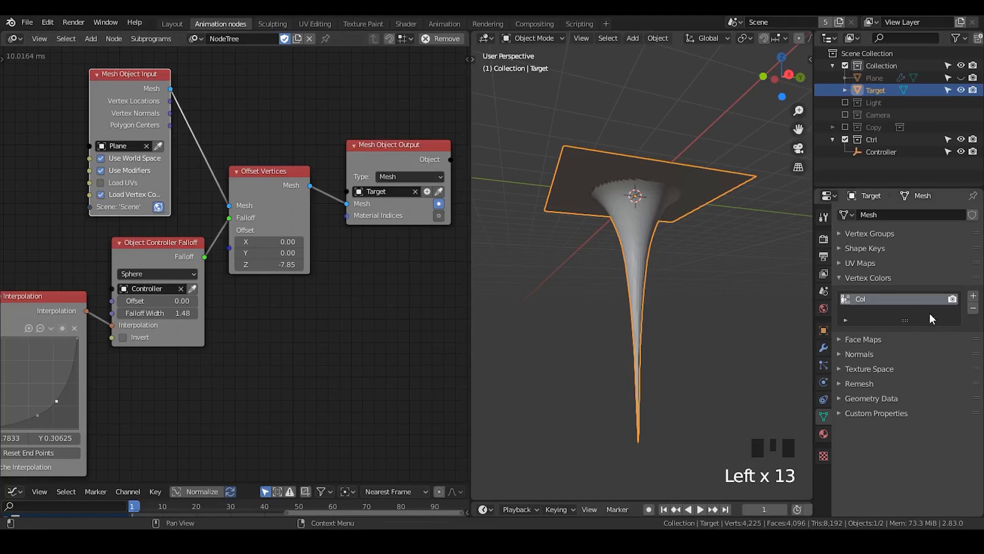
# - Move the Mesh Object Output node farther from the Offset Vertices node
pyautogui.moveTo(355, 171); pyautogui.dragTo(385, 166)
pyautogui.click(345, 266)
pyautogui.moveTo(347, 264); pyautogui.dragTo(297, 257, button='middle')
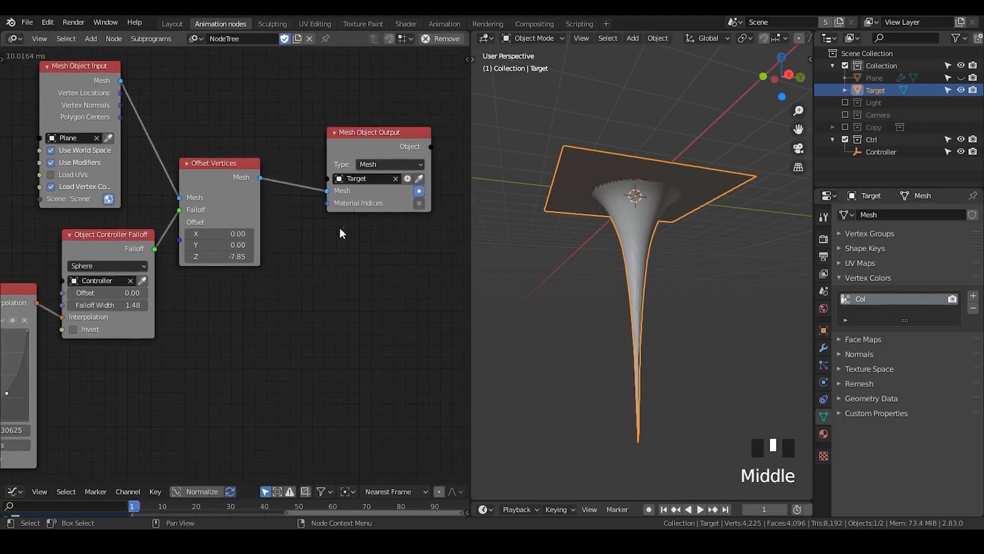
pyautogui.scroll(1, 351, 180)
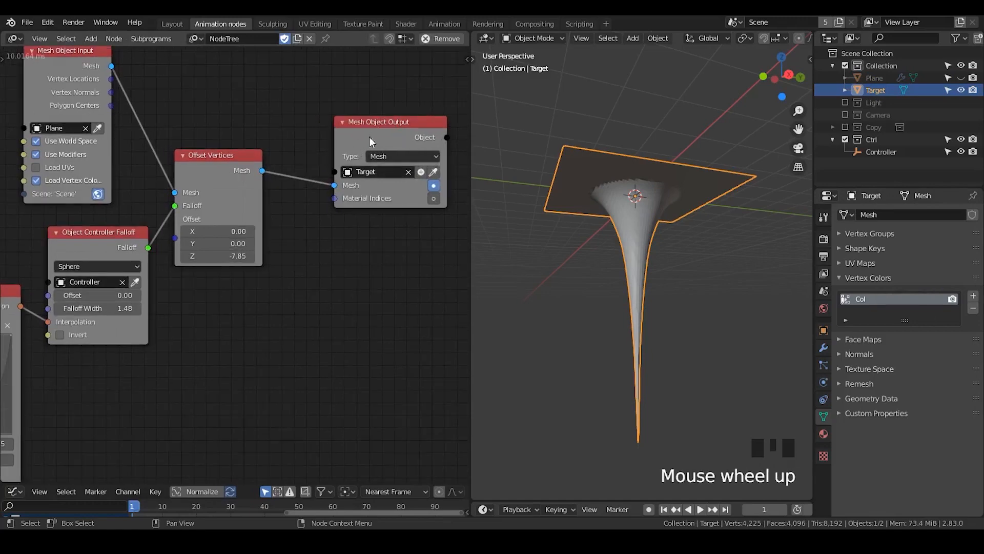
# - Add an Insert Vertex Color Layer node and an Insert UV Map node below the Offset Vertices and Mesh Object Output nodes
pyautogui.hotkey('ctrl', 'a')
pyautogui.write('insert')
pyautogui.press('Down')
pyautogui.press('Return')
pyautogui.click(288, 257)
pyautogui.hotkey('ctrl', 'a')
pyautogui.write('inser')
pyautogui.press('Down')
pyautogui.press('Return')
pyautogui.click(288, 257)
# - Add a Get UV Map node below Offset Vertices and a Get Vertex Color Layer node beside Insert UV Map
pyautogui.hotkey('ctrl', 'a')
pyautogui.write('get uv')
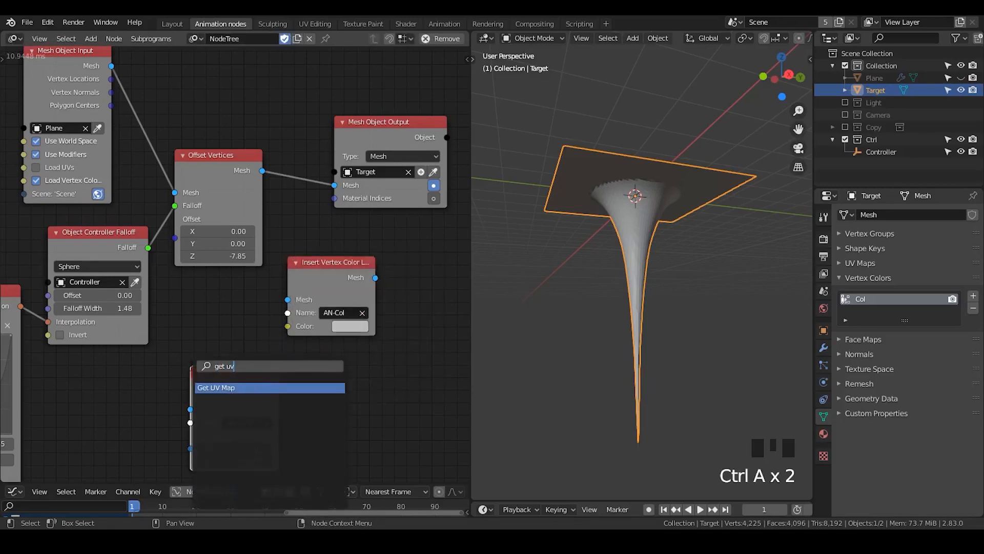
pyautogui.press('Return')
pyautogui.click(196, 277)
pyautogui.hotkey('ctrl', 'a')
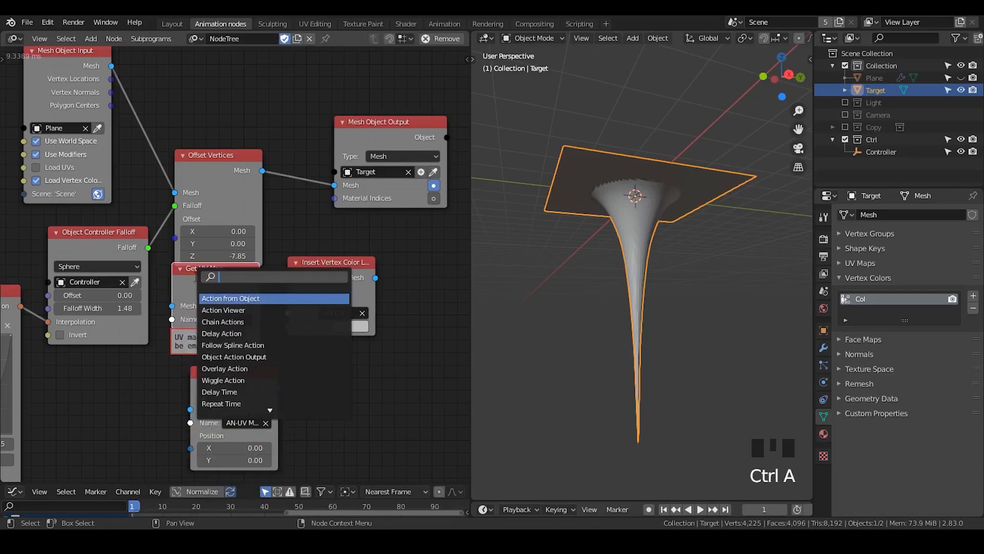
pyautogui.write('get ver')
pyautogui.press('Return')
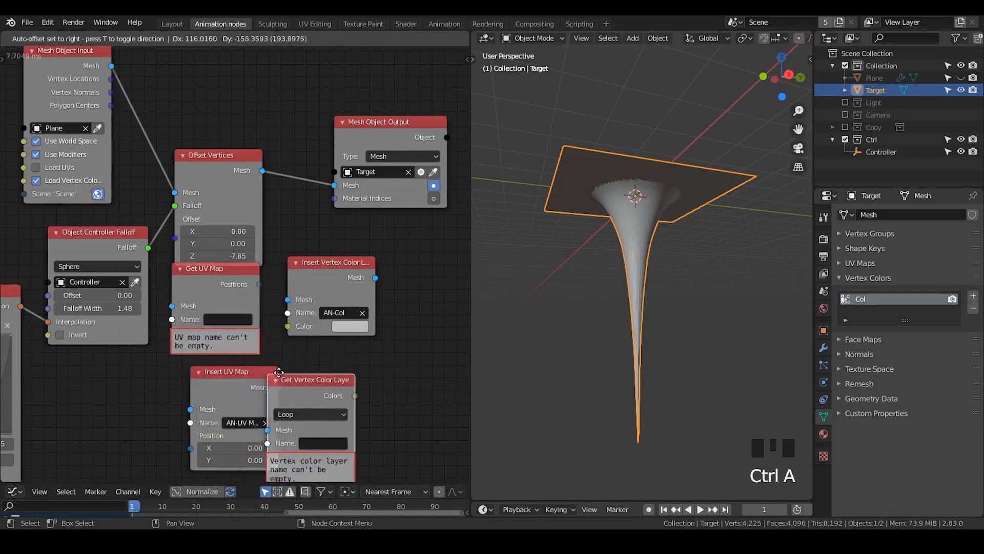
pyautogui.click(297, 361)
pyautogui.moveTo(297, 361); pyautogui.dragTo(297, 339, button='middle')
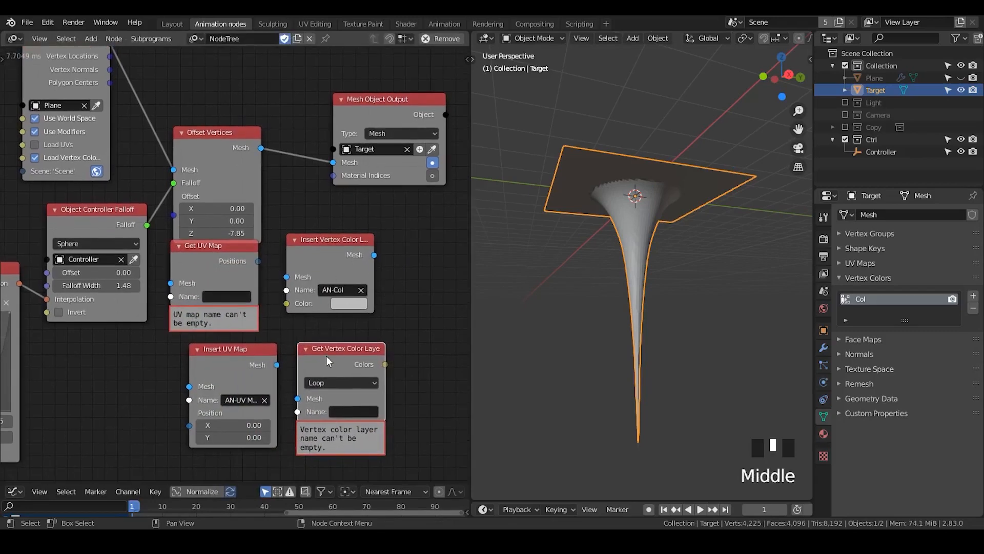
# - Collapse the Insert UV Map and Insert Vertex Color Layer nodes and place the matching Get UV Map and Get Vertex Color Layer nodes beneath them
pyautogui.moveTo(328, 361); pyautogui.dragTo(333, 344)
pyautogui.moveTo(331, 263); pyautogui.dragTo(351, 262)
pyautogui.moveTo(213, 264); pyautogui.dragTo(239, 316)
pyautogui.click(200, 265)
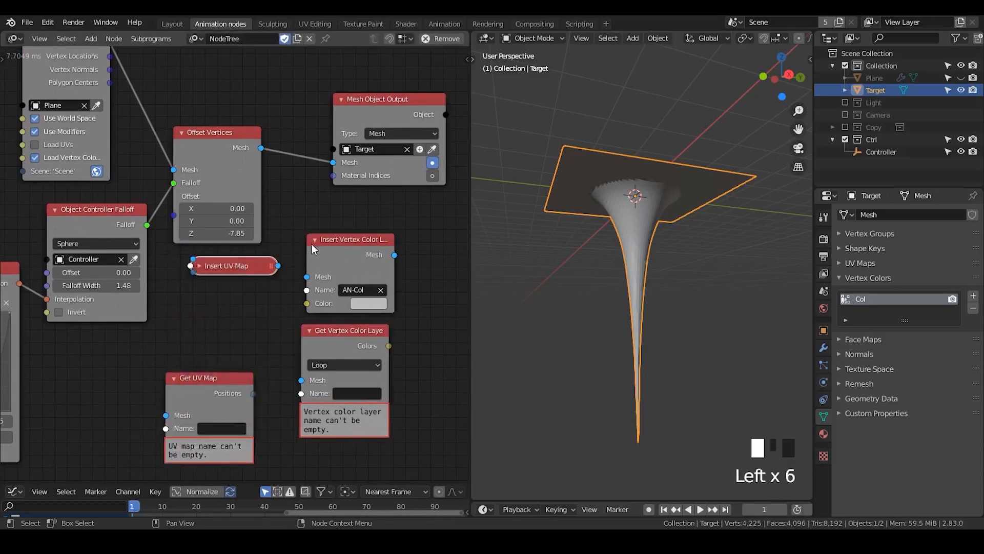
pyautogui.click(315, 240)
pyautogui.moveTo(203, 381); pyautogui.dragTo(218, 290)
pyautogui.moveTo(335, 326); pyautogui.dragTo(329, 271)
# - Link the Mesh Object Input's Mesh output to the Get UV Map node and turn off Load Vertex Colors
pyautogui.moveTo(19, 137); pyautogui.dragTo(95, 165, button='middle')
pyautogui.moveTo(186, 72); pyautogui.dragTo(256, 354)
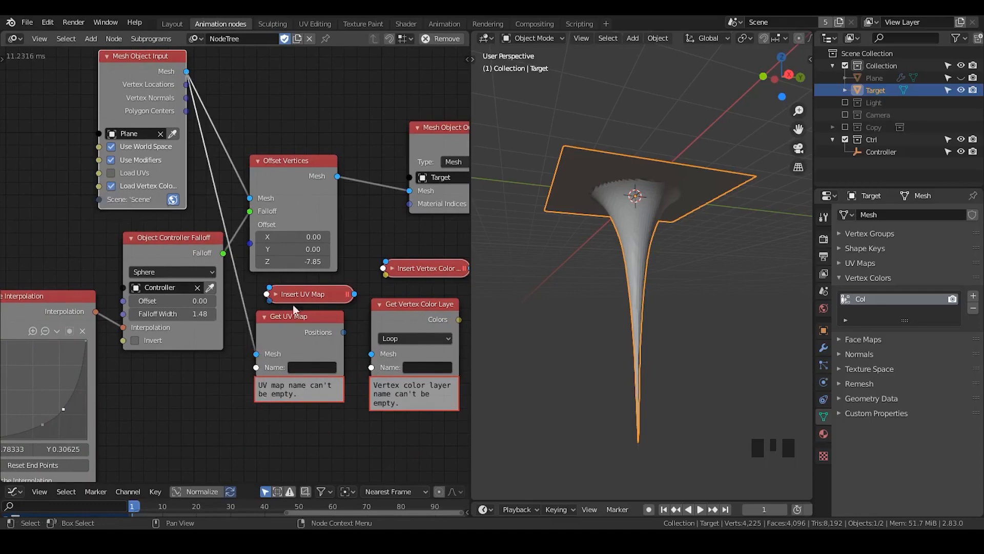
pyautogui.click(127, 187)
pyautogui.moveTo(150, 93); pyautogui.dragTo(122, 98)
# - Move the Get UV Map node above the Offset Vertices node
pyautogui.moveTo(284, 324); pyautogui.dragTo(282, 65)
pyautogui.moveTo(268, 122); pyautogui.dragTo(273, 178, button='middle')
pyautogui.moveTo(273, 178); pyautogui.dragTo(254, 165)
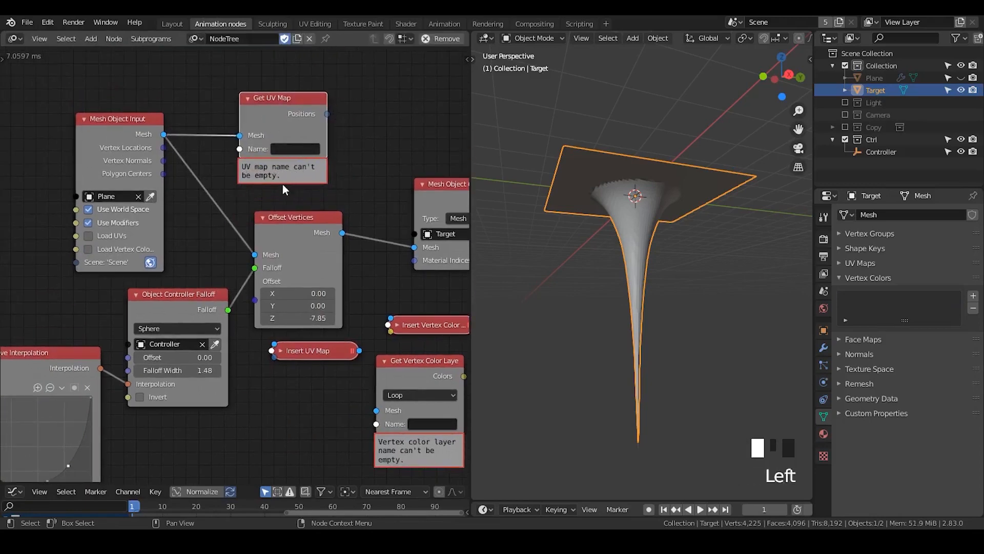
# - Expand the UV Maps list, then unhide and select the Plane to check its UV map name
pyautogui.click(868, 278)
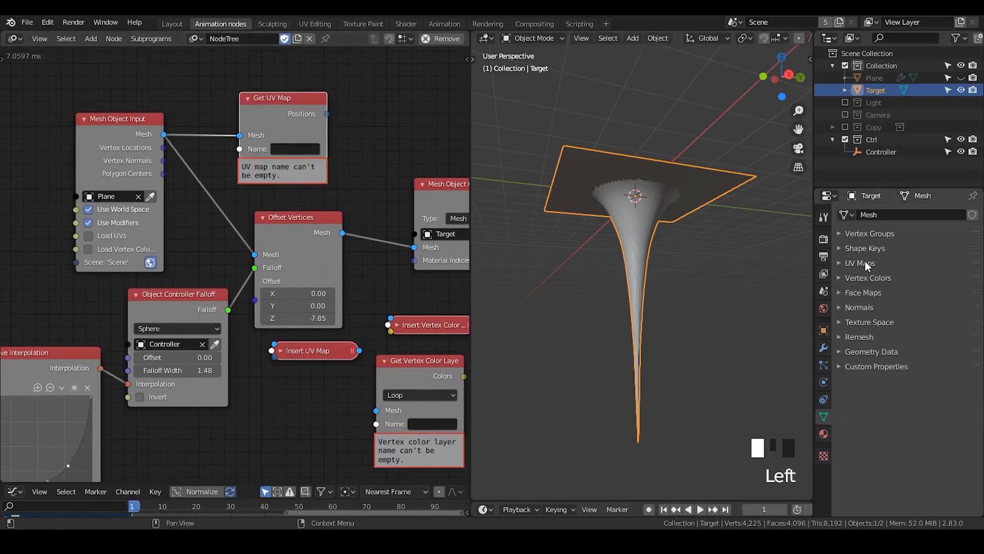
pyautogui.click(863, 263)
pyautogui.click(877, 79)
pyautogui.click(961, 79)
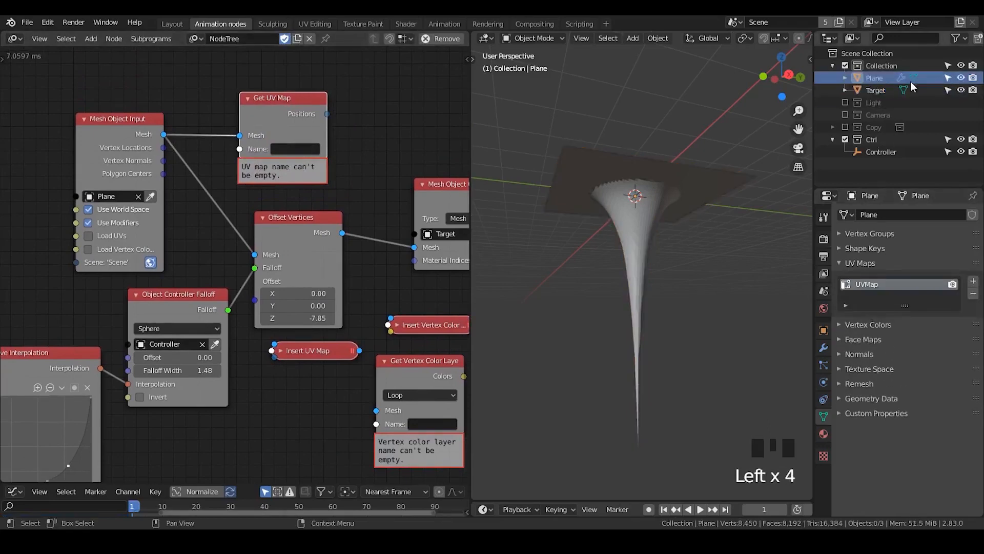
pyautogui.click(882, 78)
# - Set the Get UV Map node's name to UVMap and shift the node slightly away from Offset Vertices
pyautogui.click(289, 149)
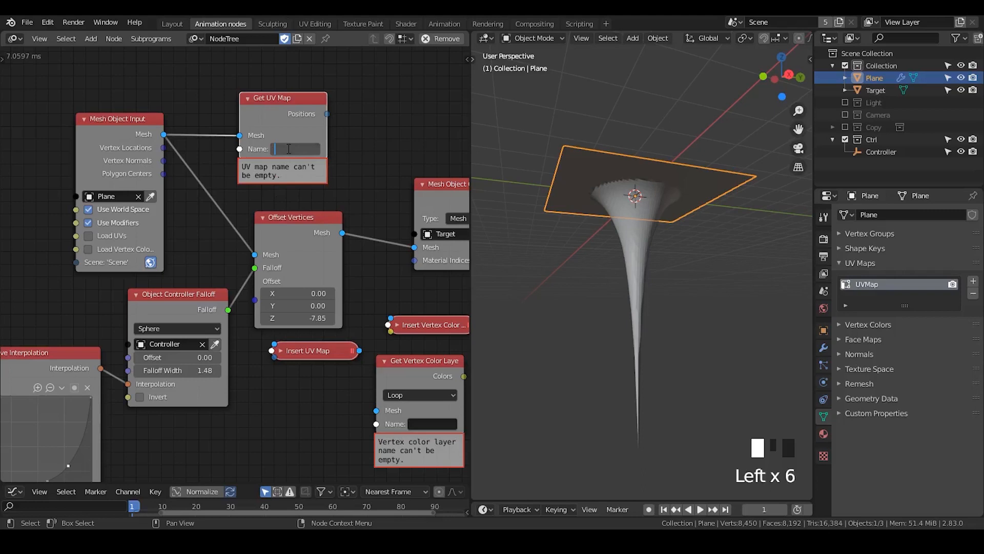
pyautogui.write('UVMap')
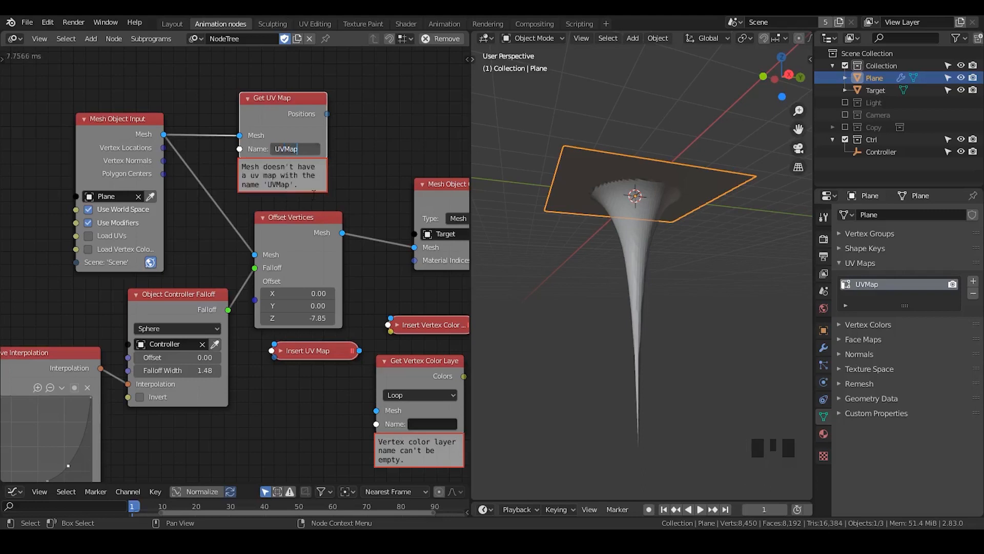
pyautogui.press('Return')
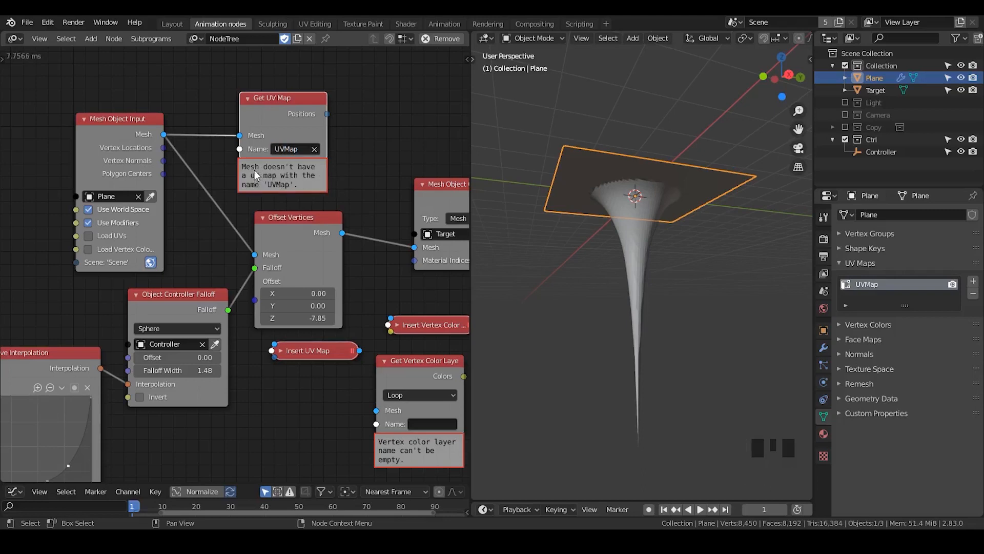
pyautogui.moveTo(262, 127); pyautogui.dragTo(252, 119)
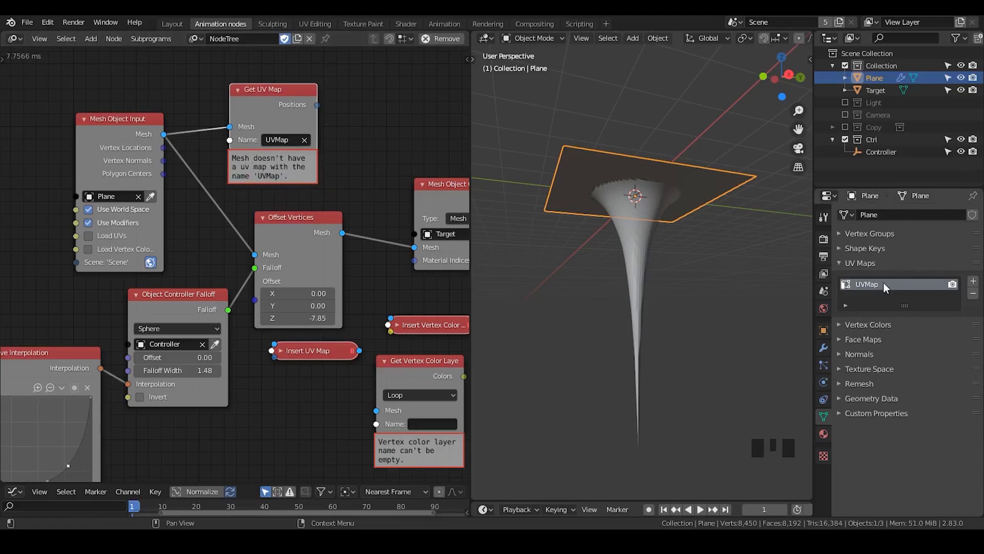
# - Turn on Load UVs in the Mesh Object Input node and reposition it together with the Get UV Map node
pyautogui.click(111, 235)
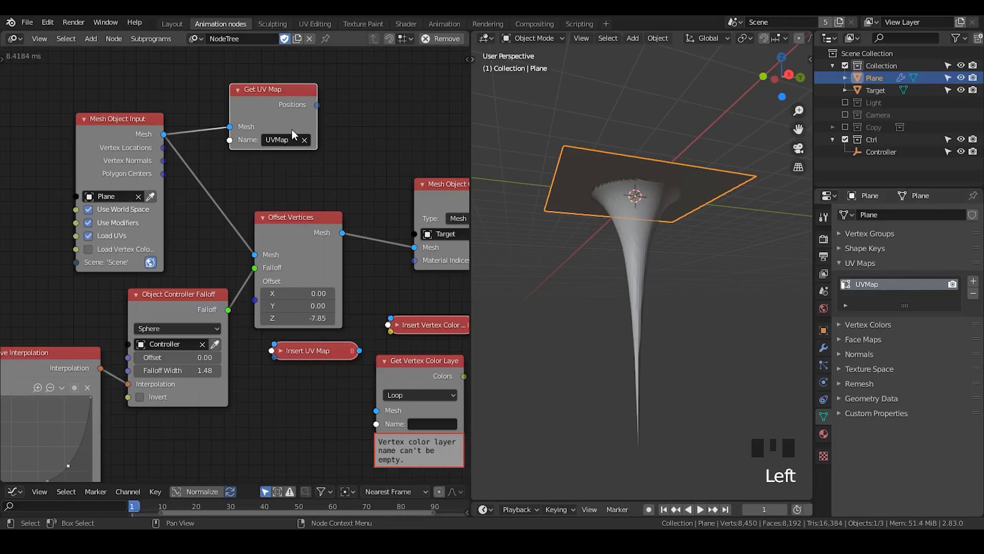
pyautogui.moveTo(122, 128); pyautogui.dragTo(148, 117)
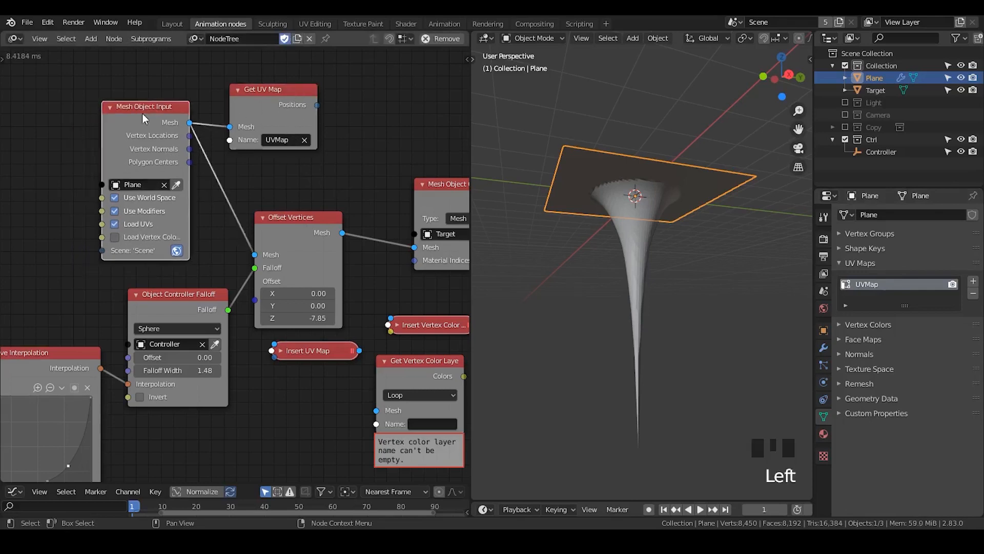
pyautogui.moveTo(241, 118); pyautogui.dragTo(254, 110)
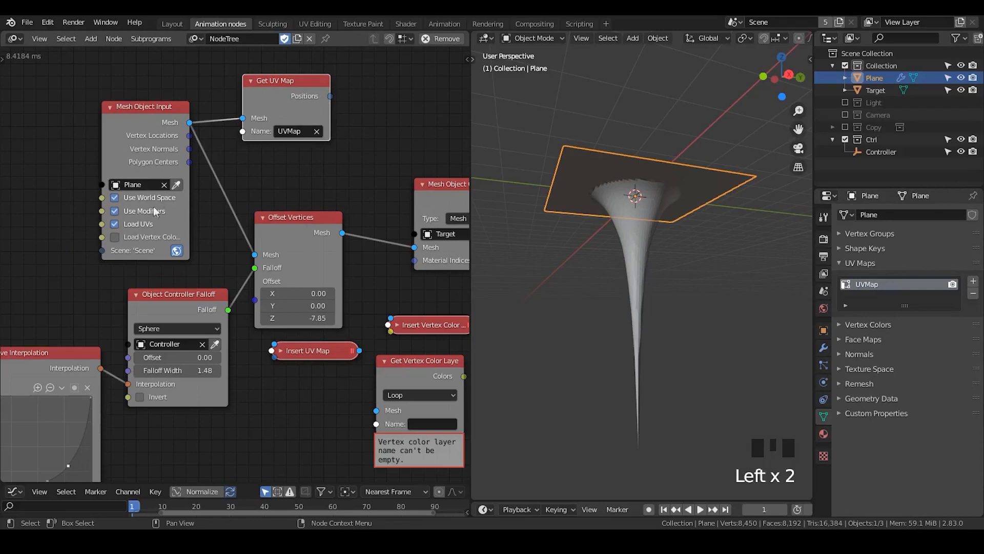
pyautogui.click(313, 97)
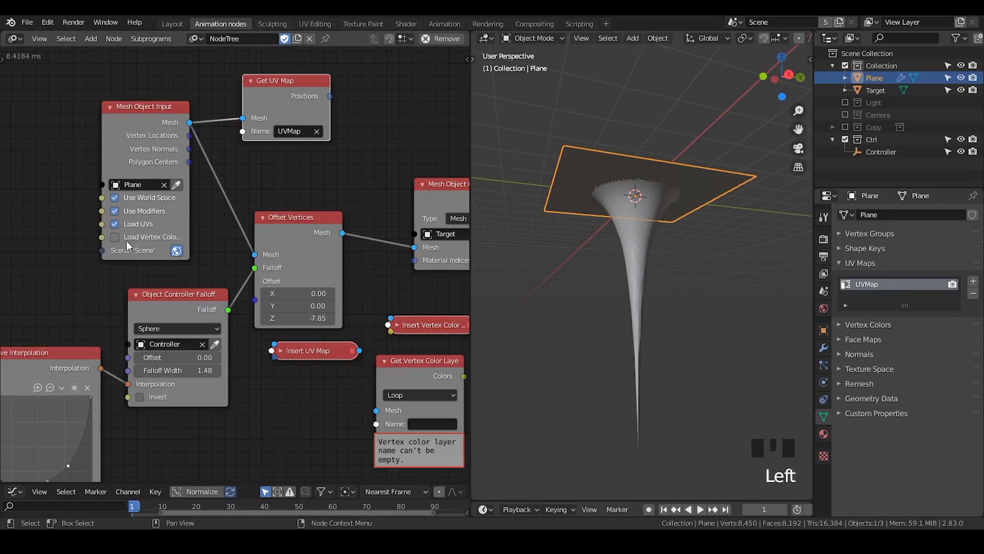
# - Delete the Get UV Map, Insert UV Map, Insert Vertex Color Layer and Get Vertex Color Layer nodes
pyautogui.click(273, 96)
pyautogui.press('x')
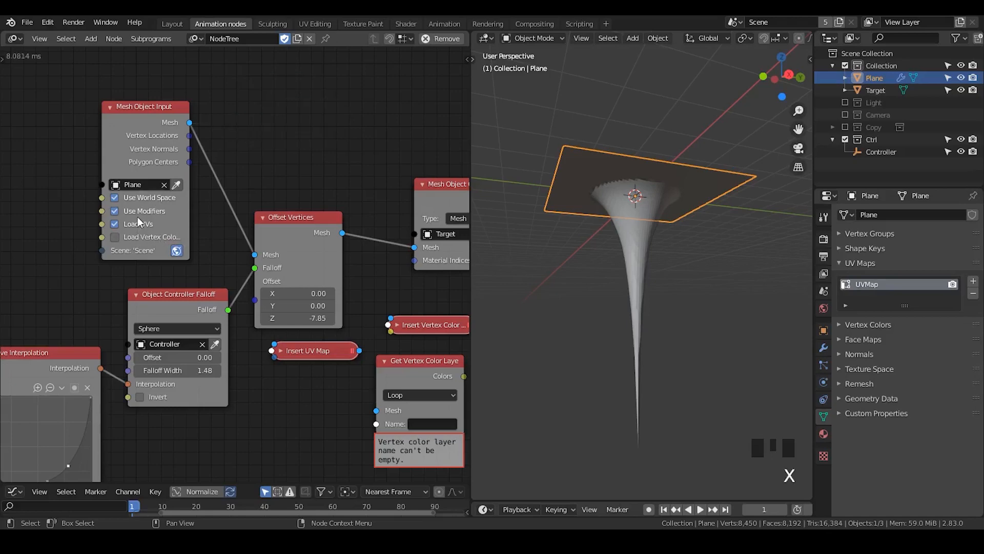
pyautogui.moveTo(350, 267); pyautogui.dragTo(328, 153, button='middle')
pyautogui.moveTo(430, 222); pyautogui.dragTo(283, 327)
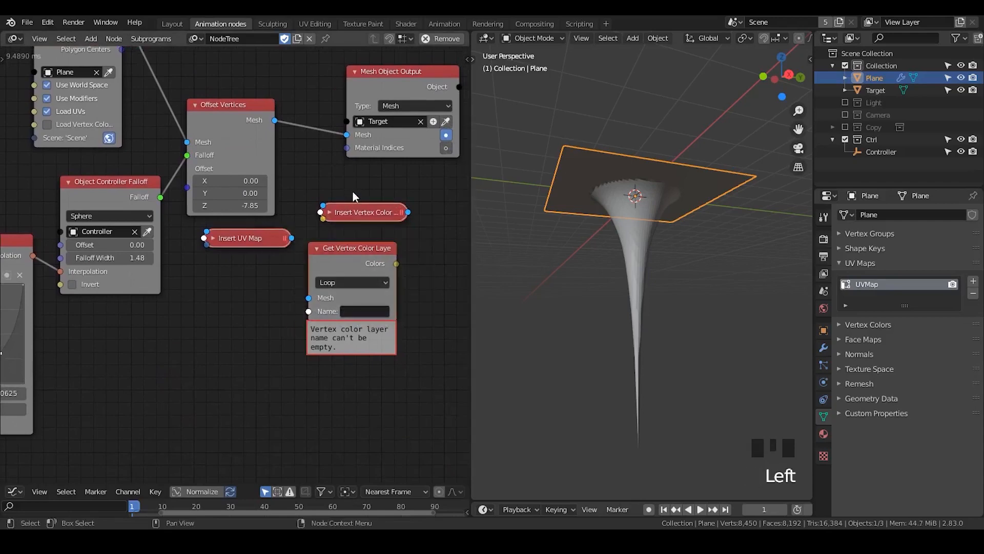
pyautogui.press('x')
# - Review the socket settings of the Mesh Object Input node and close them without changes
pyautogui.moveTo(382, 213); pyautogui.dragTo(164, 102, button='middle')
pyautogui.click(152, 86)
pyautogui.press('u')
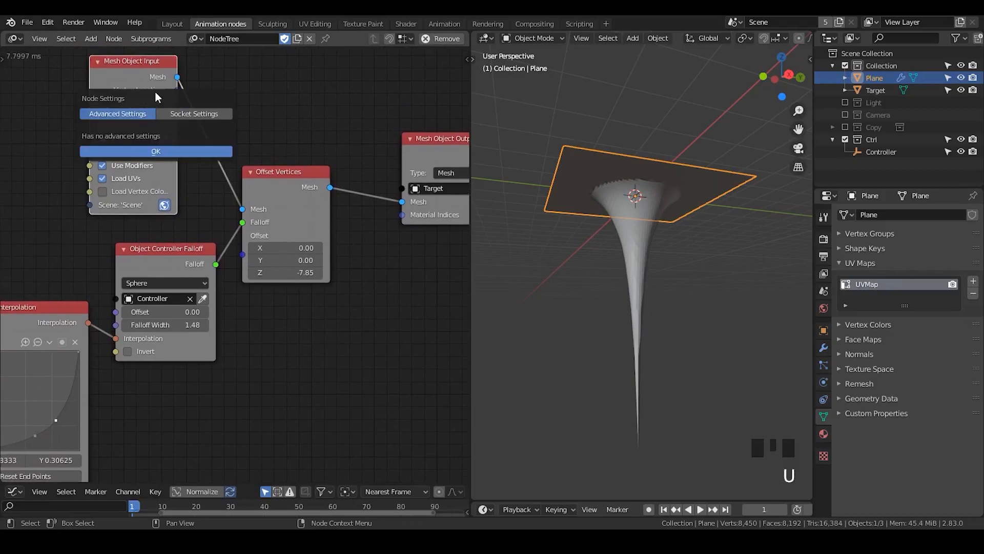
pyautogui.click(188, 114)
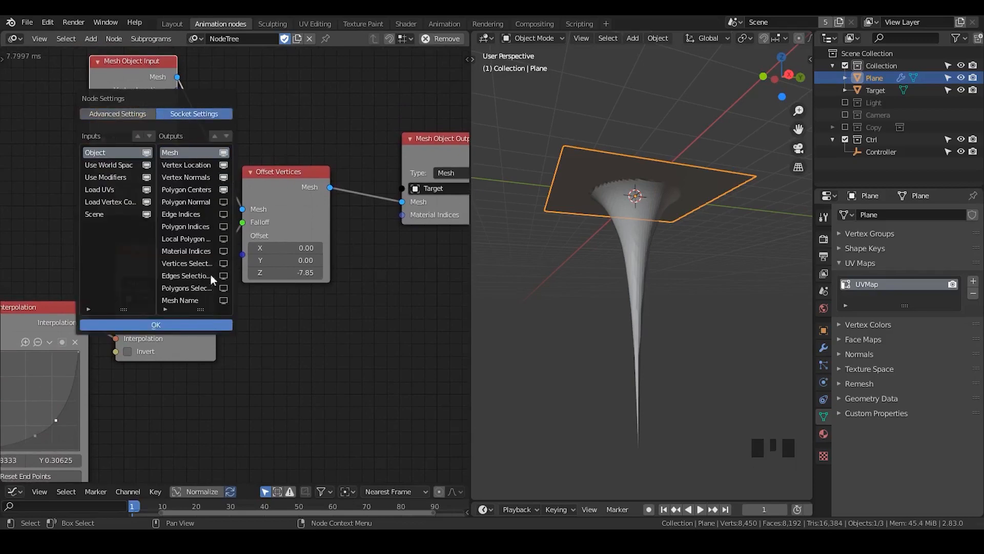
pyautogui.click(201, 326)
pyautogui.click(309, 117)
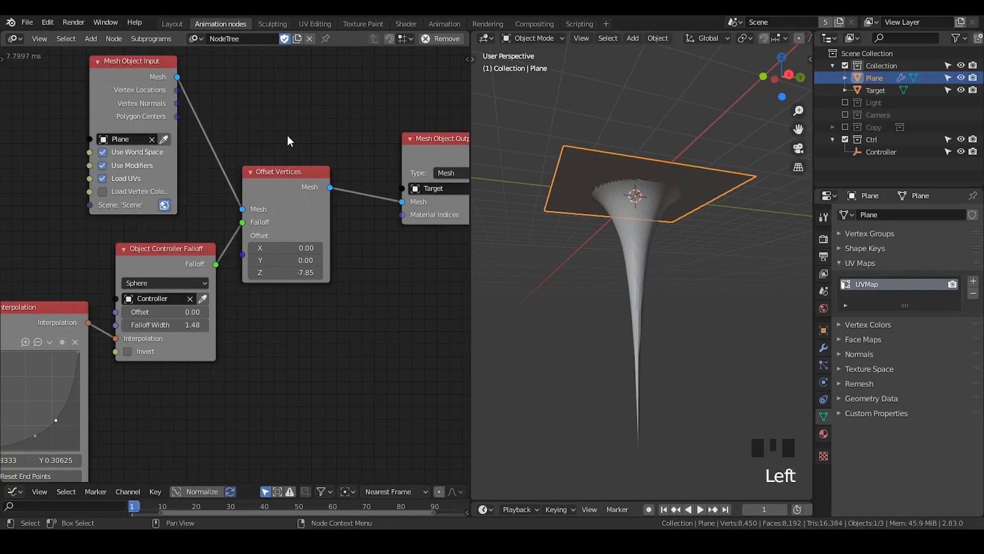
pyautogui.moveTo(288, 136); pyautogui.dragTo(258, 145, button='middle')
pyautogui.moveTo(116, 97); pyautogui.dragTo(129, 96)
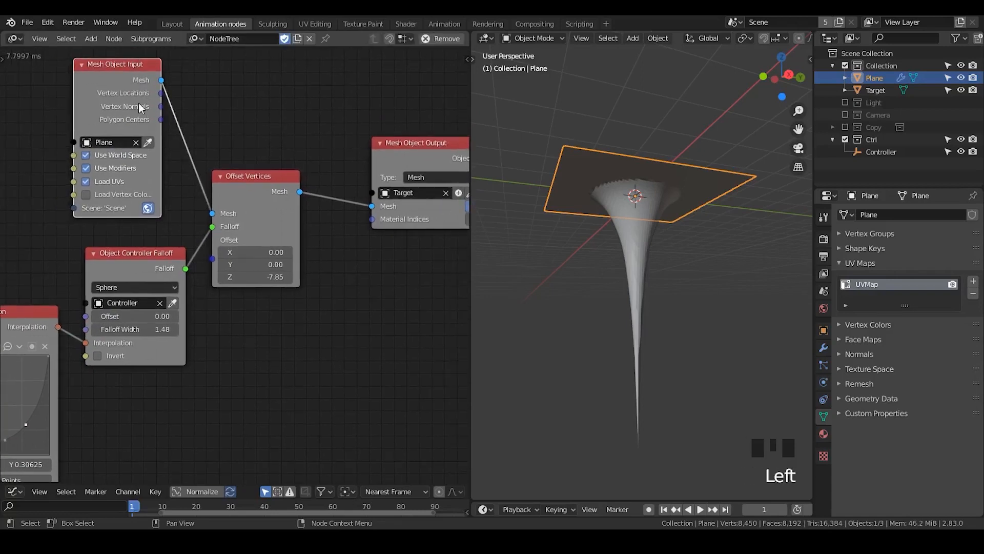
pyautogui.moveTo(94, 102); pyautogui.dragTo(106, 122, button='middle')
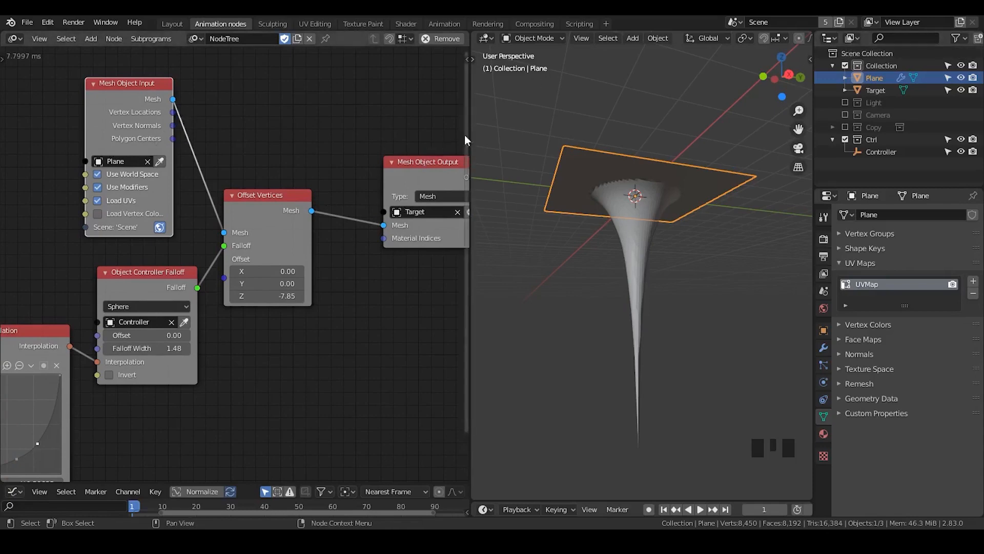
# - Widen the 3D viewport, hide the Plane, and leave the Target funnel selected
pyautogui.moveTo(470, 127); pyautogui.dragTo(354, 127)
pyautogui.moveTo(626, 169)
pyautogui.mouseDown(button='middle')
pyautogui.moveTo(622, 207)
pyautogui.moveTo(638, 167)
pyautogui.mouseUp(button='middle')
pyautogui.click(852, 38)
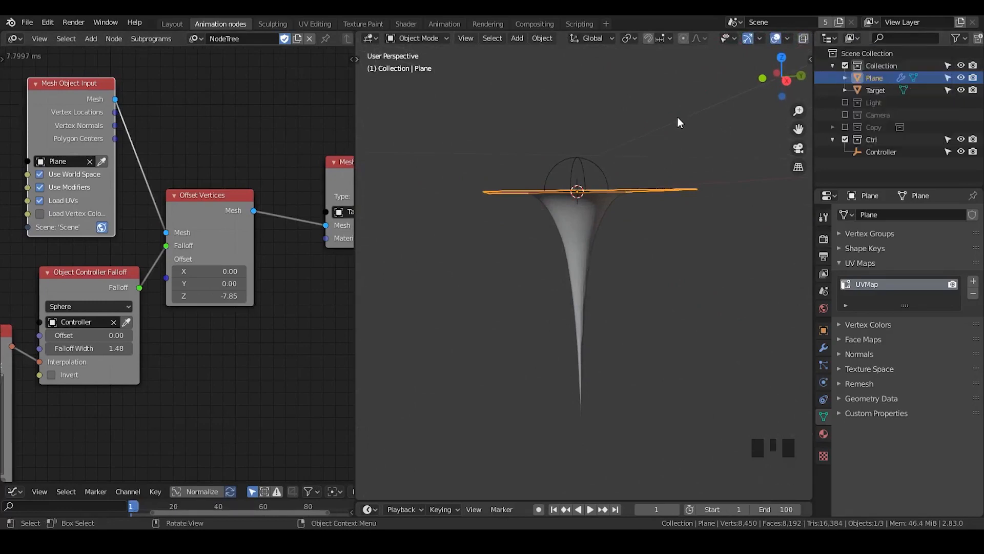
pyautogui.click(638, 226)
pyautogui.moveTo(599, 241); pyautogui.dragTo(635, 215, button='middle')
pyautogui.click(639, 206)
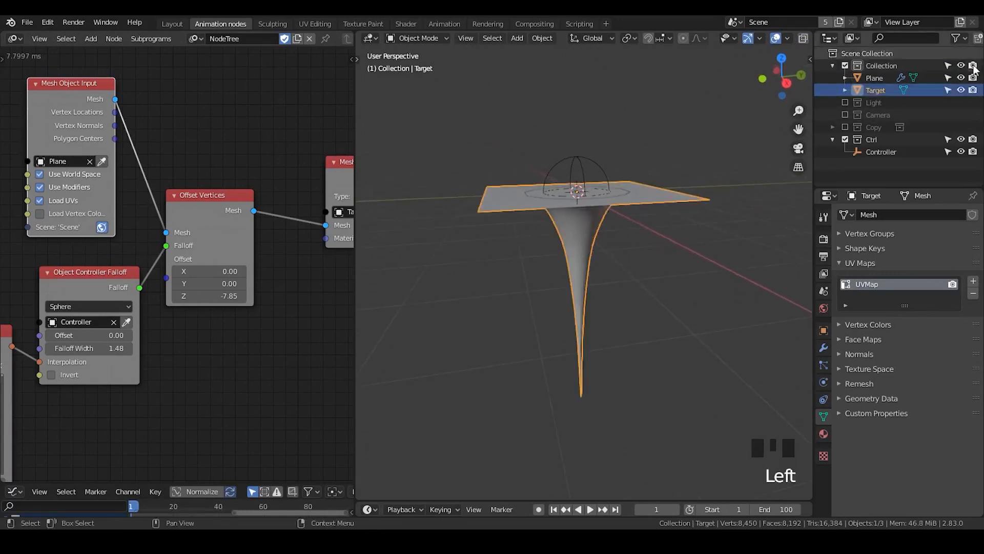
pyautogui.click(961, 79)
pyautogui.click(869, 96)
pyautogui.moveTo(574, 285); pyautogui.dragTo(608, 235, button='middle')
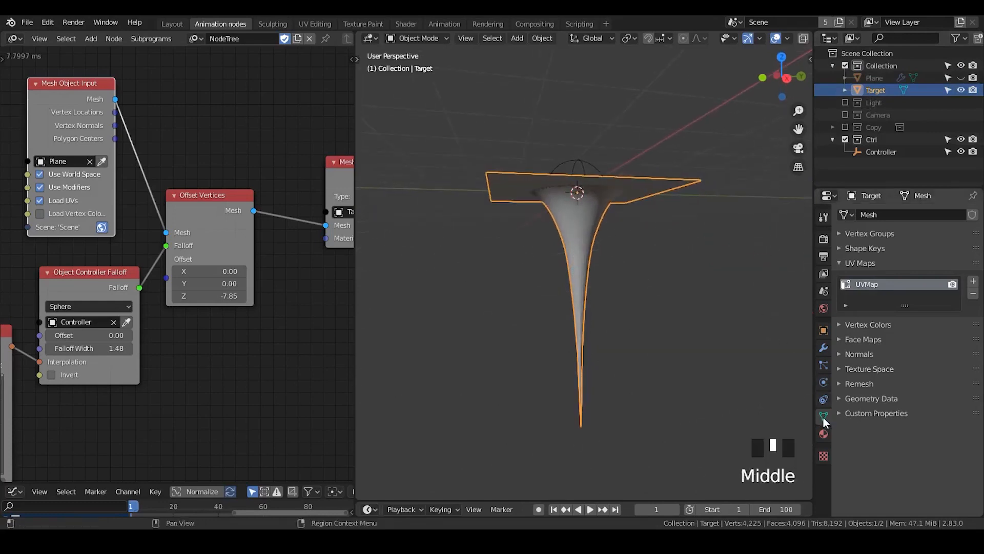
# - Look through the Target's object, modifier, physics and constraint properties and return to its mesh data
pyautogui.click(824, 332)
pyautogui.click(824, 333)
pyautogui.click(863, 248)
pyautogui.click(862, 248)
pyautogui.click(862, 249)
pyautogui.click(822, 350)
pyautogui.click(824, 382)
pyautogui.click(824, 348)
pyautogui.click(824, 382)
pyautogui.click(824, 400)
pyautogui.click(824, 417)
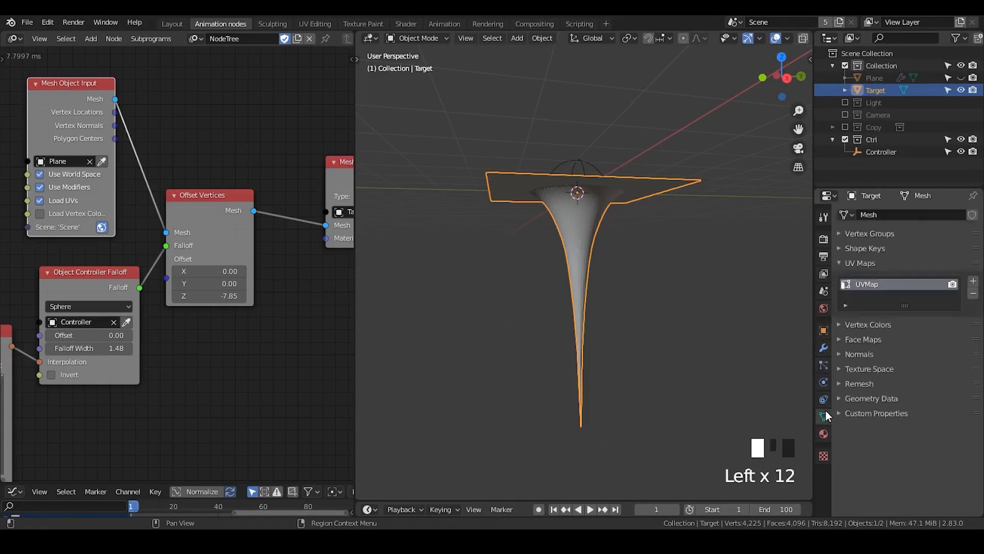
# - Examine the Vertex Groups, Shape Keys, UV Maps, Vertex Colors and Face Maps sections of the Target's mesh data
pyautogui.click(884, 264)
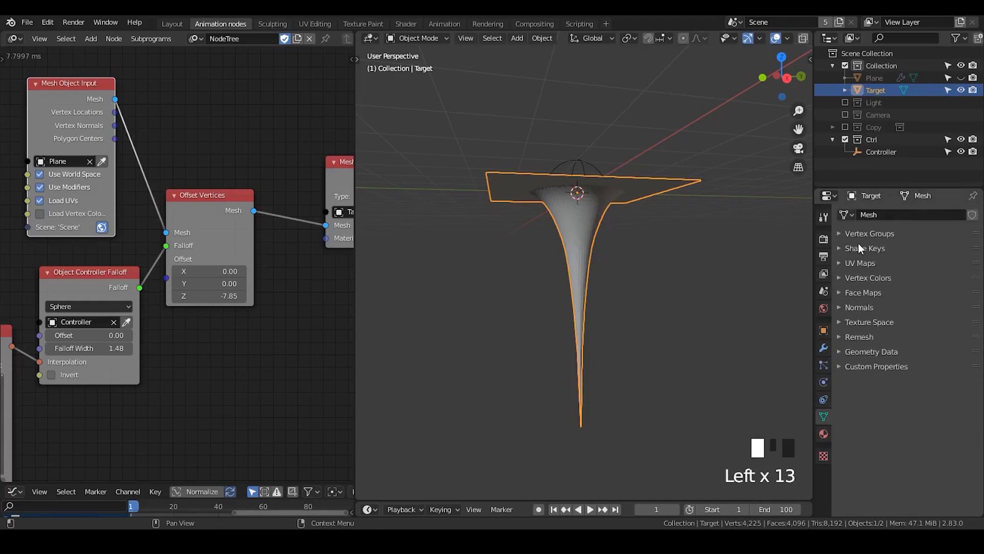
pyautogui.click(877, 234)
pyautogui.click(879, 236)
pyautogui.click(877, 251)
pyautogui.click(876, 251)
pyautogui.click(879, 266)
pyautogui.click(879, 267)
pyautogui.click(880, 279)
pyautogui.click(879, 279)
pyautogui.click(874, 237)
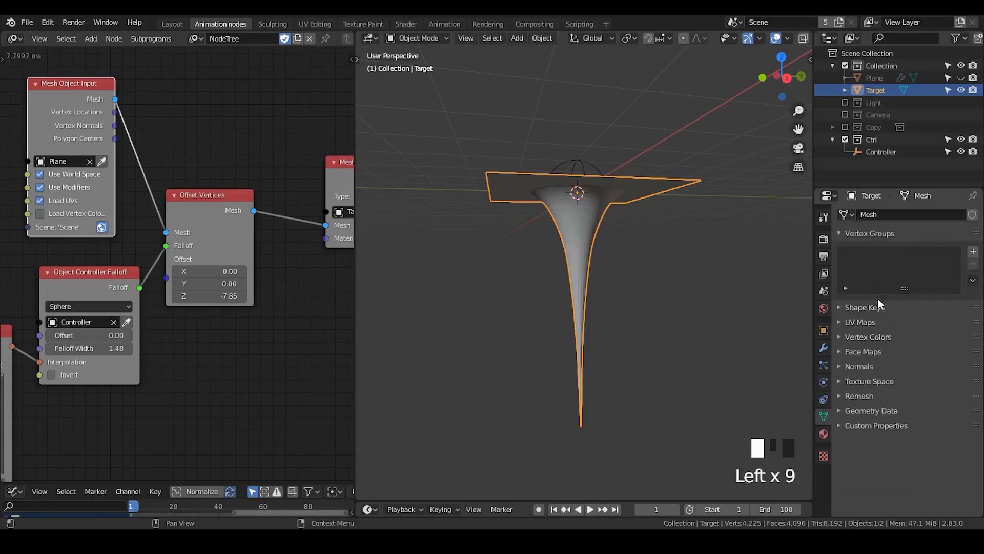
pyautogui.click(855, 229)
pyautogui.click(864, 238)
pyautogui.click(871, 251)
pyautogui.click(871, 252)
pyautogui.click(872, 264)
pyautogui.click(871, 263)
pyautogui.click(878, 279)
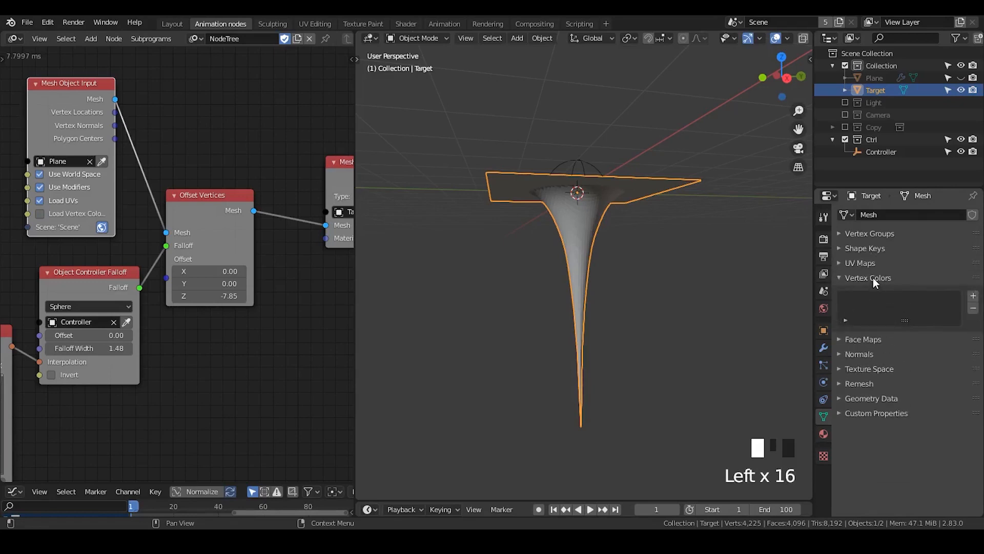
pyautogui.click(875, 280)
pyautogui.click(888, 297)
pyautogui.click(888, 296)
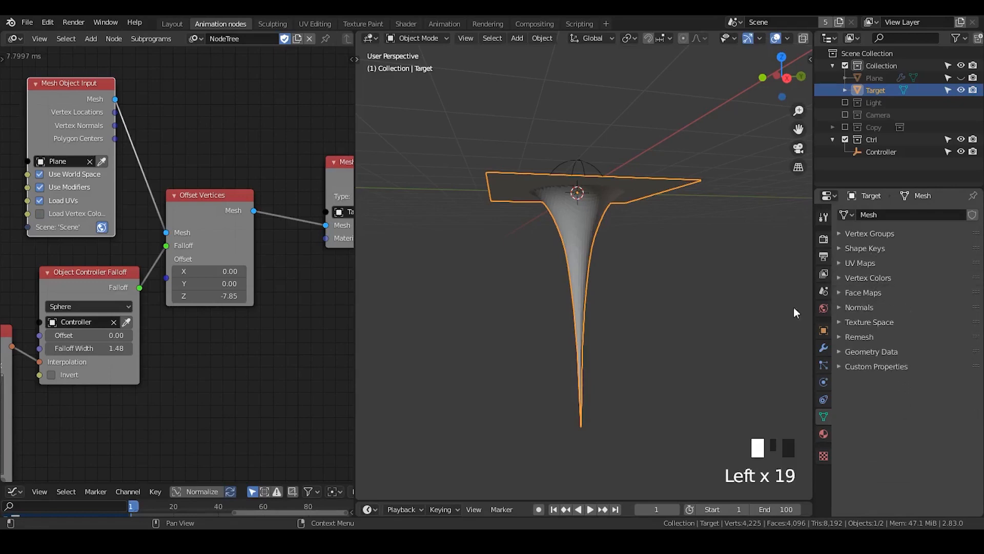
# - Add an Object Instancer node below the Mesh Object Output node and enable its Copy Full Object option
pyautogui.scroll(-1, 596, 286)
pyautogui.scroll(2, 595, 286)
pyautogui.scroll(-1, 595, 286)
pyautogui.moveTo(247, 319); pyautogui.dragTo(150, 228, button='middle')
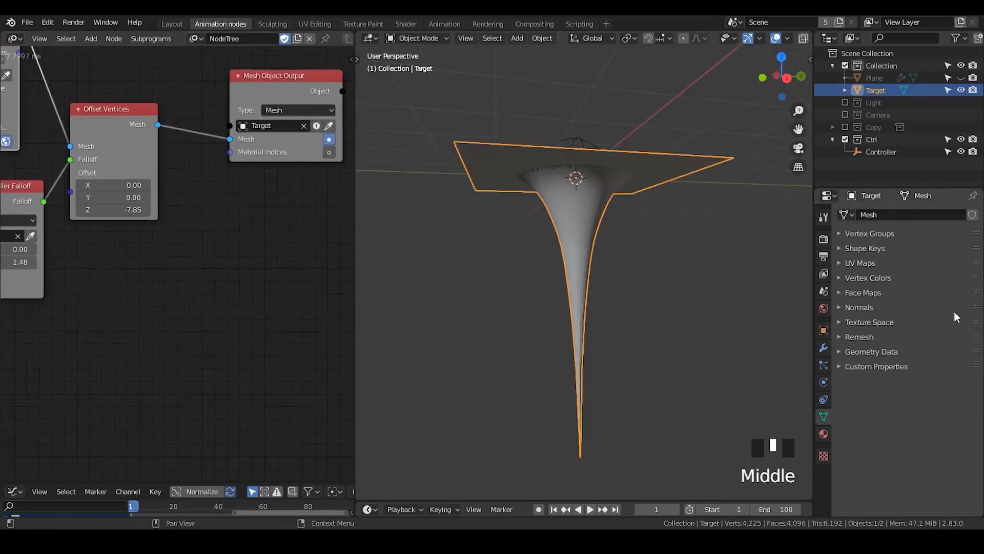
pyautogui.click(222, 246)
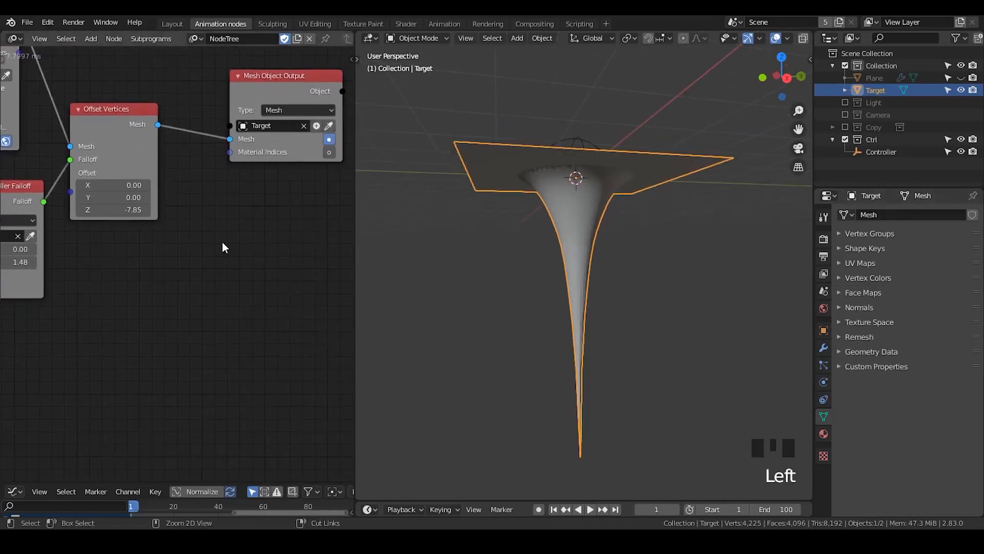
pyautogui.hotkey('ctrl', 'a')
pyautogui.write('object ins')
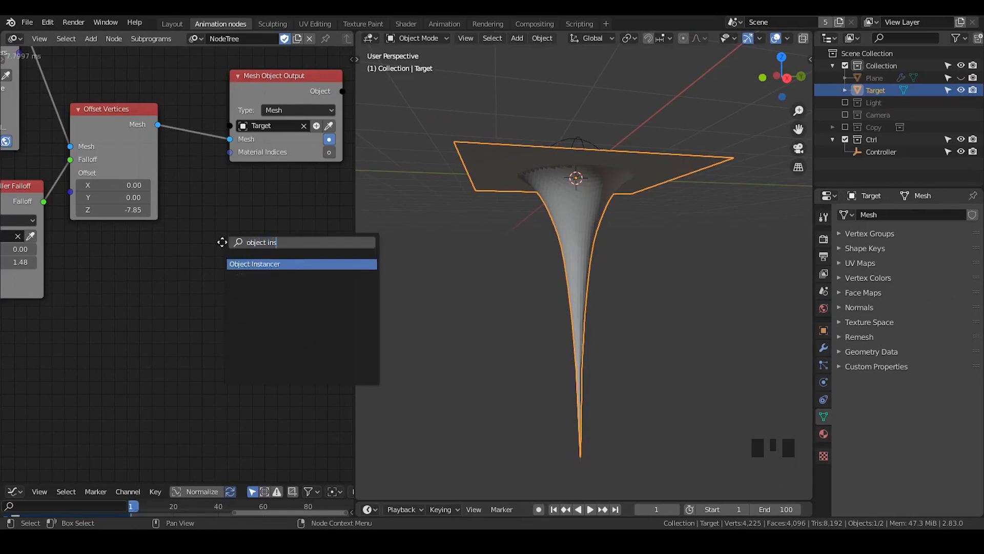
pyautogui.press('Return')
pyautogui.moveTo(247, 245); pyautogui.dragTo(219, 202, button='middle')
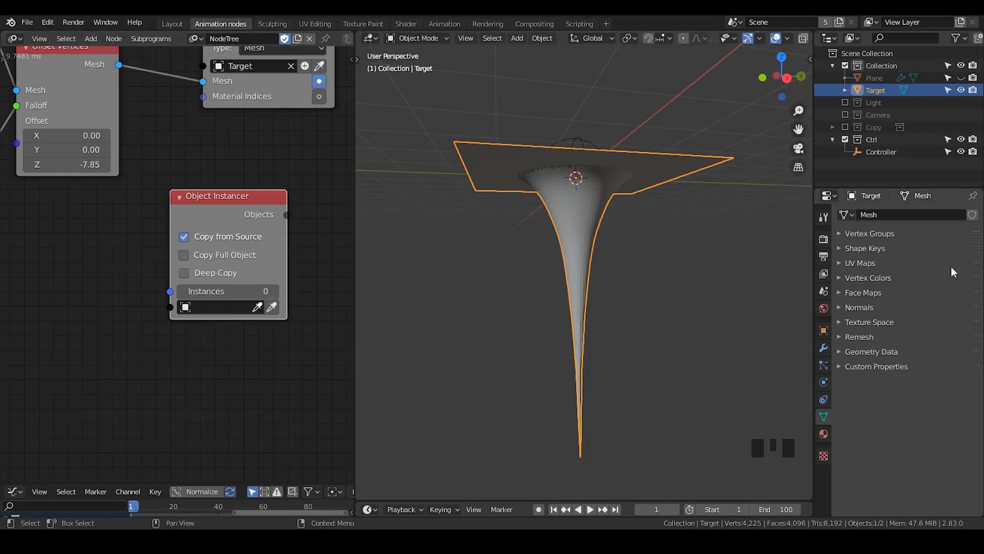
pyautogui.click(186, 256)
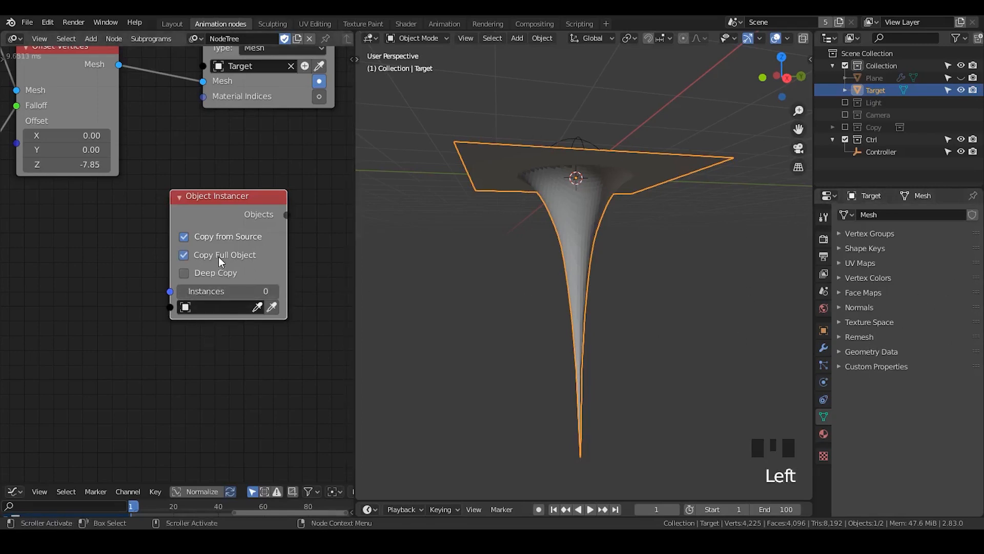
# - Browse the available modifiers for the Target and look through its particle, physics and constraint properties
pyautogui.doubleClick(821, 351)
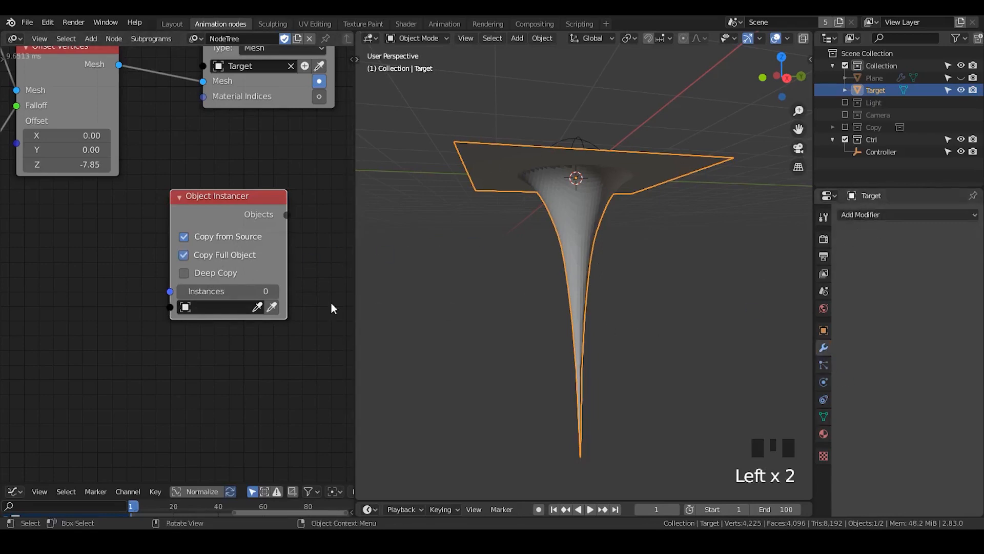
pyautogui.click(932, 214)
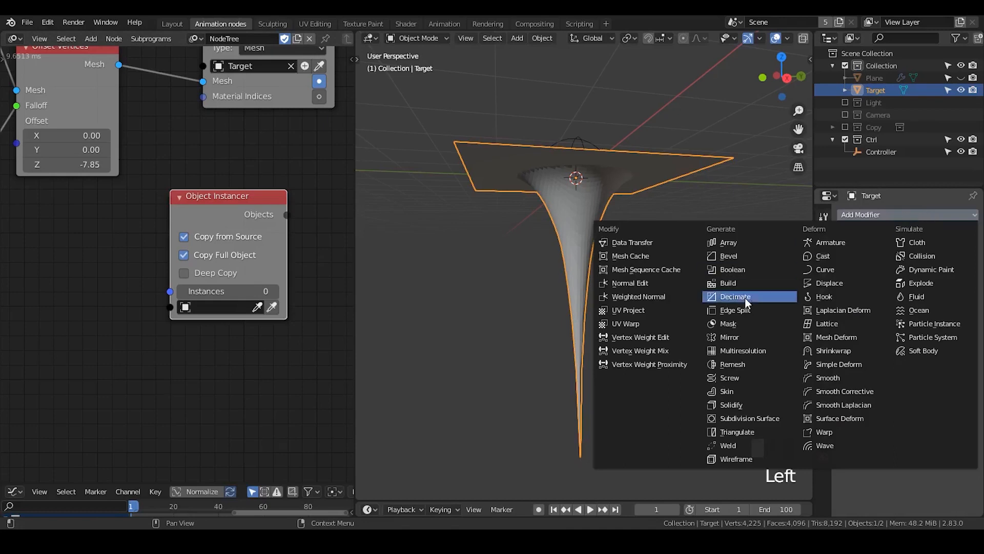
pyautogui.click(751, 185)
pyautogui.click(751, 186)
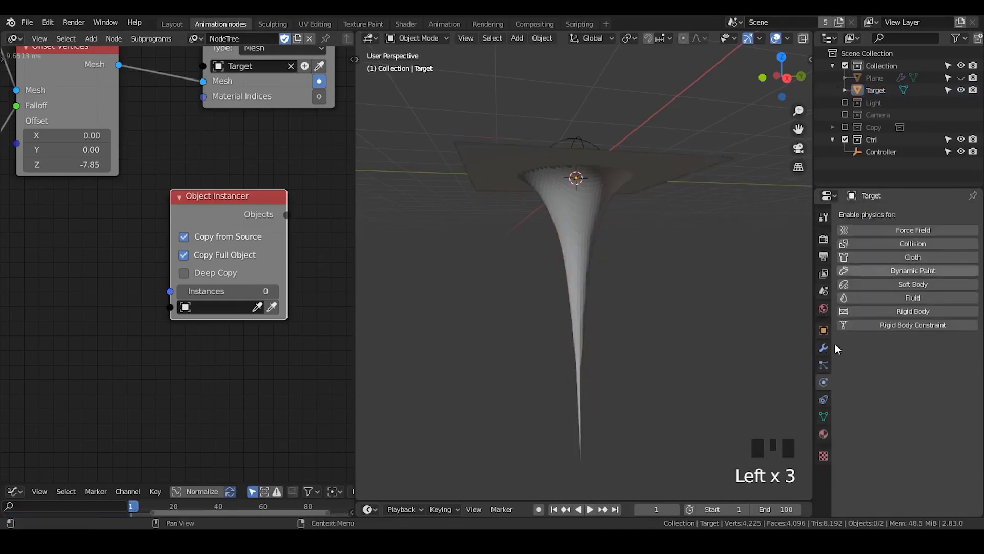
pyautogui.click(823, 366)
pyautogui.click(821, 403)
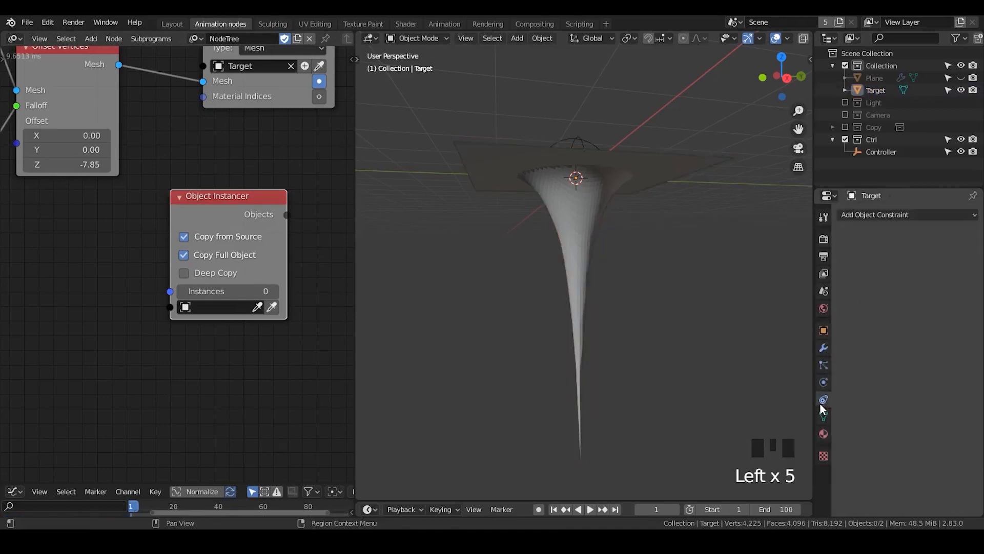
pyautogui.click(820, 383)
pyautogui.click(824, 366)
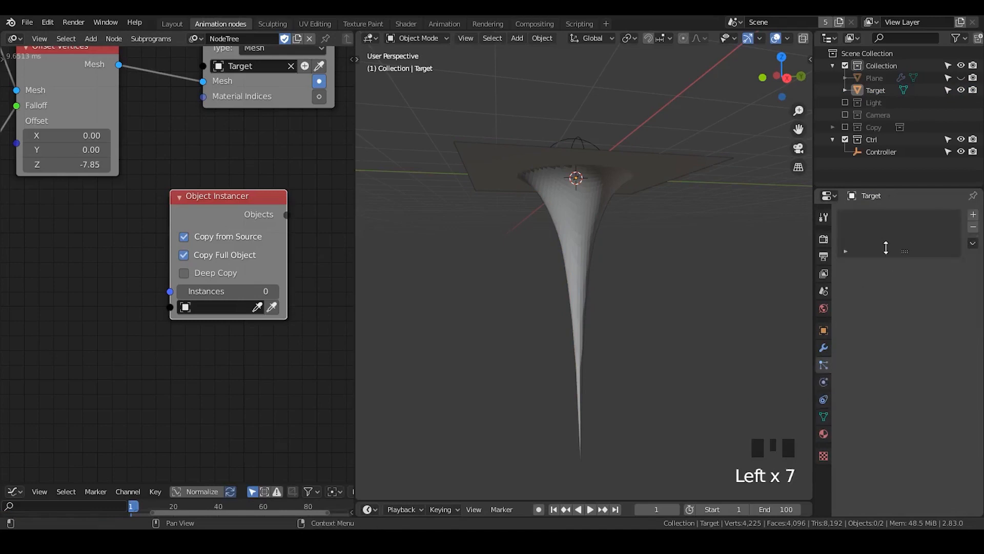
pyautogui.click(824, 349)
pyautogui.click(823, 365)
pyautogui.click(824, 382)
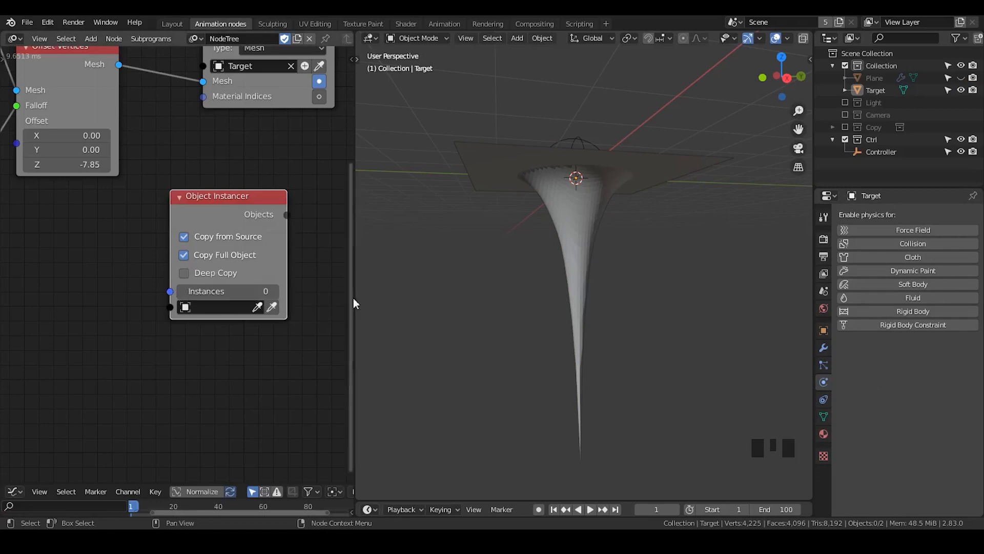
# - Reselect the Target and examine the Vertex Groups, UV Maps and Vertex Colors sections of its mesh data
pyautogui.click(607, 189)
pyautogui.click(824, 399)
pyautogui.click(827, 418)
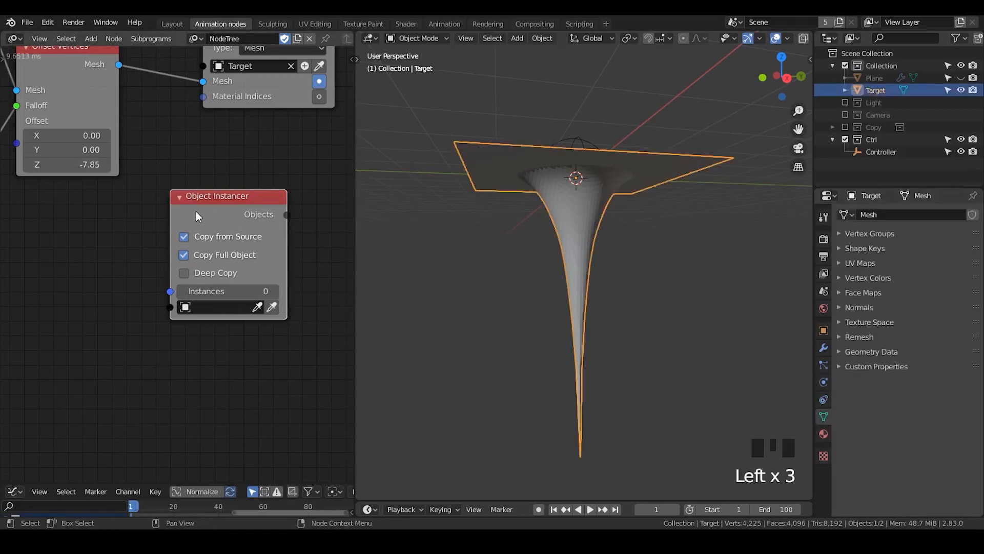
pyautogui.click(863, 235)
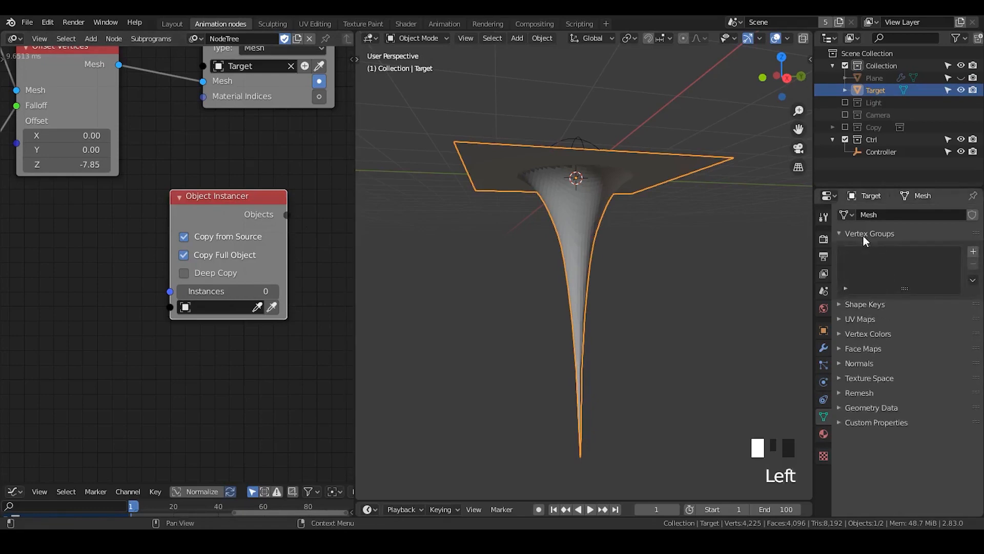
pyautogui.click(885, 321)
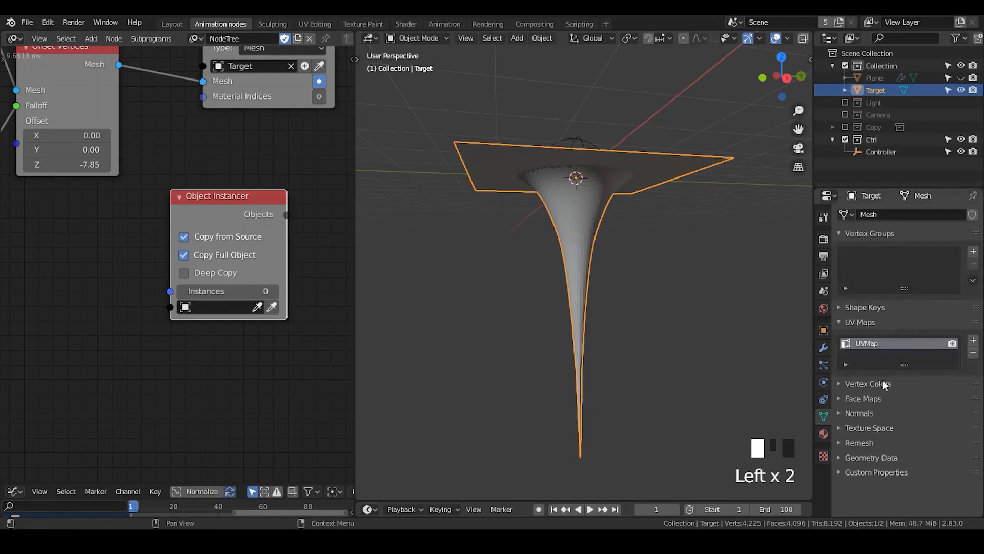
pyautogui.click(883, 383)
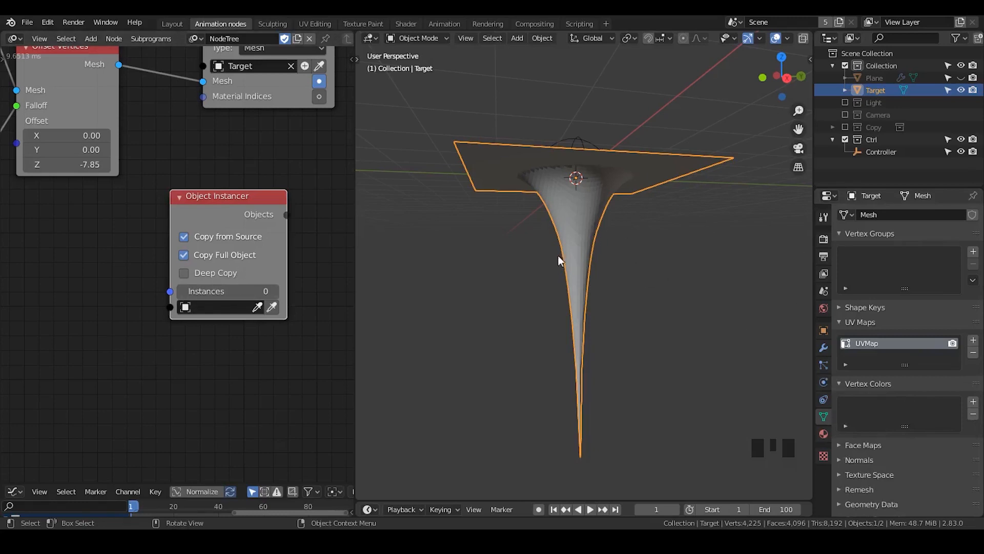
# - Switch the Object Instancer's Deep Copy option on and off and check the Target's modifier properties
pyautogui.click(204, 271)
pyautogui.click(208, 272)
pyautogui.click(824, 347)
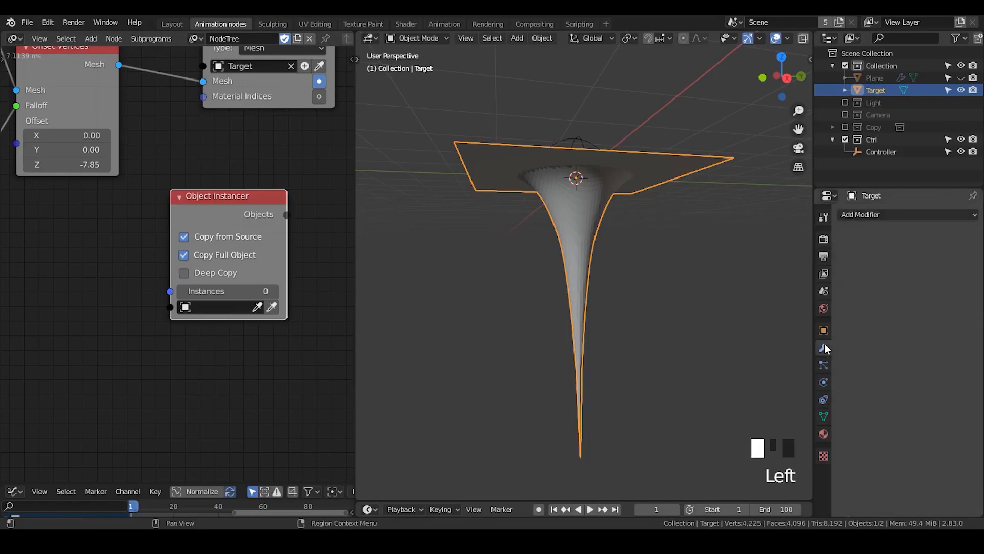
pyautogui.click(859, 215)
pyautogui.click(858, 215)
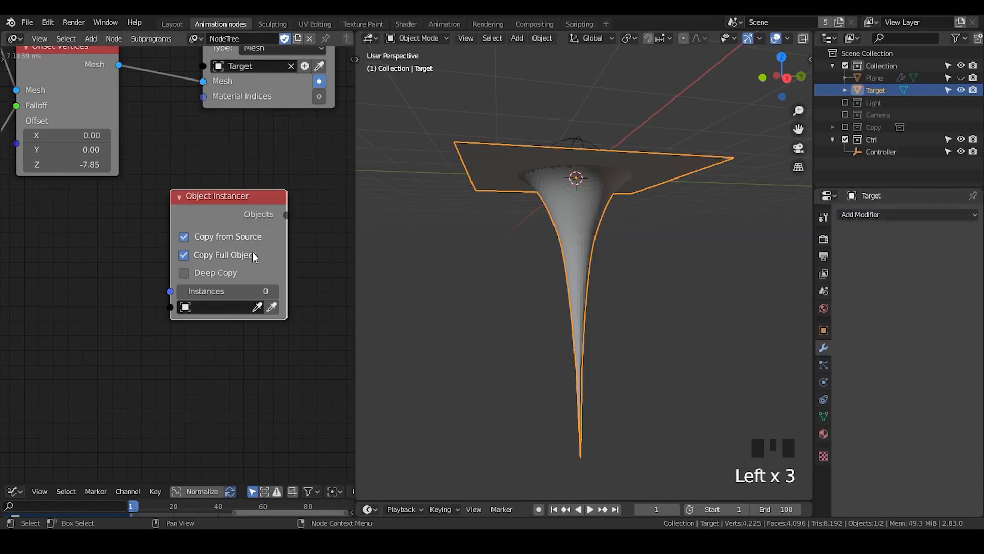
# - Toggle the Object Instancer's Copy Full Object and Deep Copy options repeatedly, leaving both disabled
pyautogui.click(216, 274)
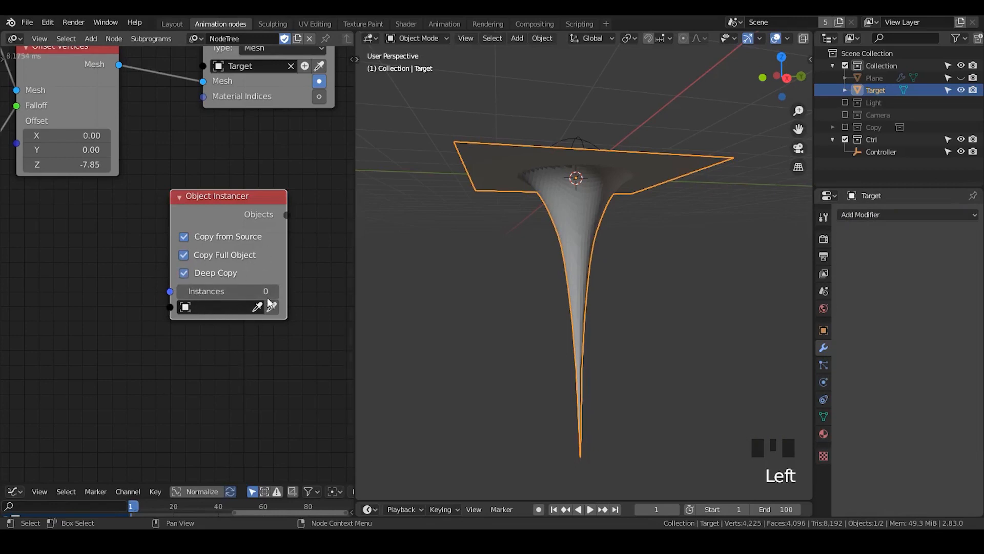
pyautogui.click(222, 257)
pyautogui.click(222, 269)
pyautogui.click(213, 258)
pyautogui.click(220, 274)
pyautogui.click(215, 256)
pyautogui.click(217, 273)
pyautogui.click(217, 259)
pyautogui.click(219, 271)
pyautogui.click(221, 258)
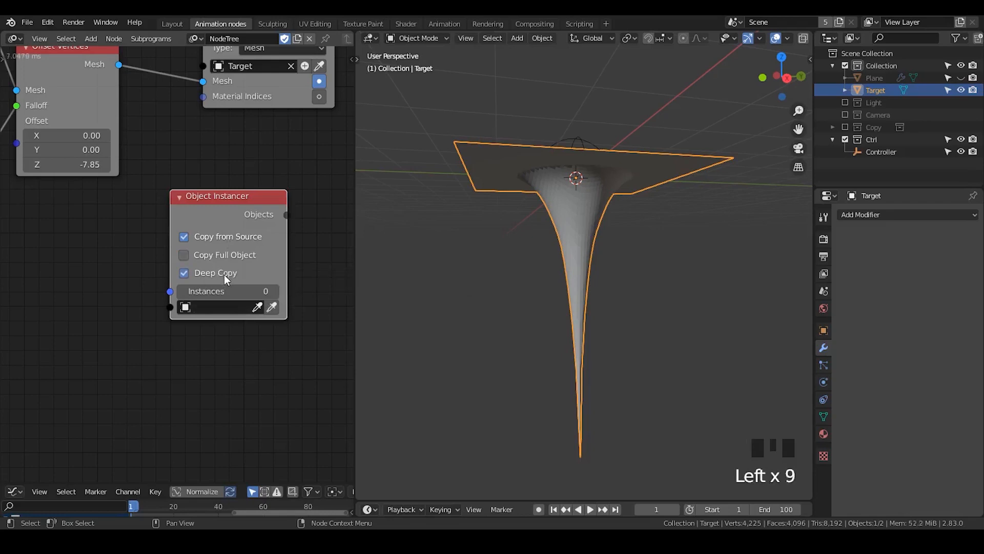
pyautogui.click(224, 275)
pyautogui.click(223, 257)
pyautogui.click(224, 270)
pyautogui.click(223, 256)
pyautogui.click(223, 270)
pyautogui.click(223, 256)
pyautogui.click(228, 277)
pyautogui.click(223, 276)
pyautogui.click(237, 253)
# - Delete the Object Instancer node from the node tree
pyautogui.click(259, 195)
pyautogui.scroll(-2, 277, 184)
pyautogui.moveTo(277, 185); pyautogui.dragTo(245, 181, button='middle')
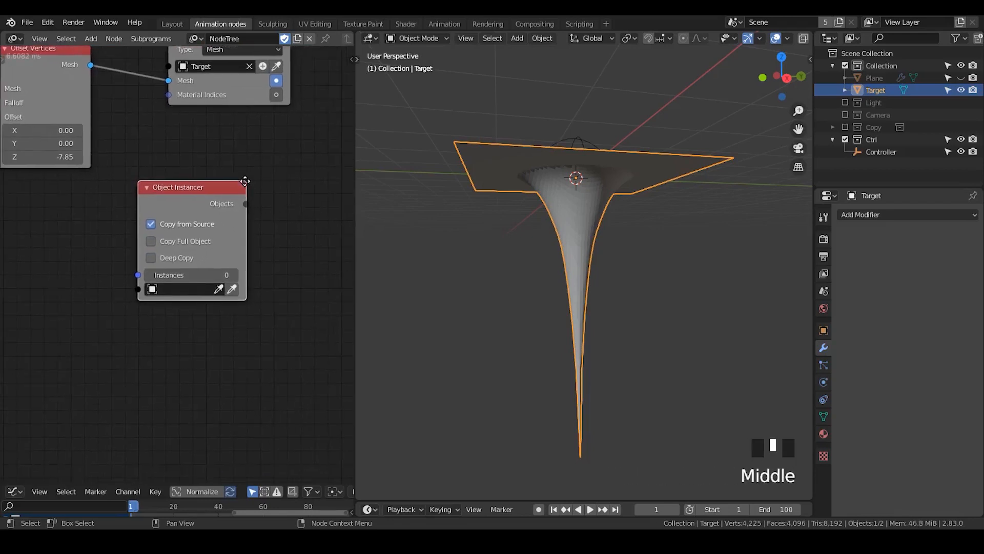
pyautogui.press('x')
pyautogui.moveTo(213, 169); pyautogui.dragTo(173, 302, button='middle')
pyautogui.scroll(-1, 181, 263)
pyautogui.scroll(4, 181, 263)
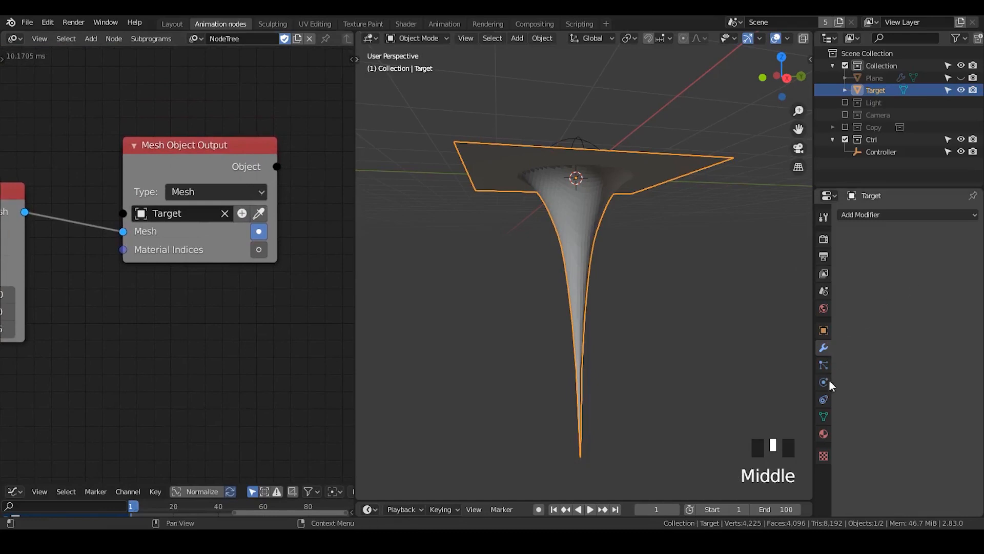
# - Return to the Target's mesh data and collapse its Vertex Groups and UV Maps sections
pyautogui.click(823, 416)
pyautogui.click(856, 236)
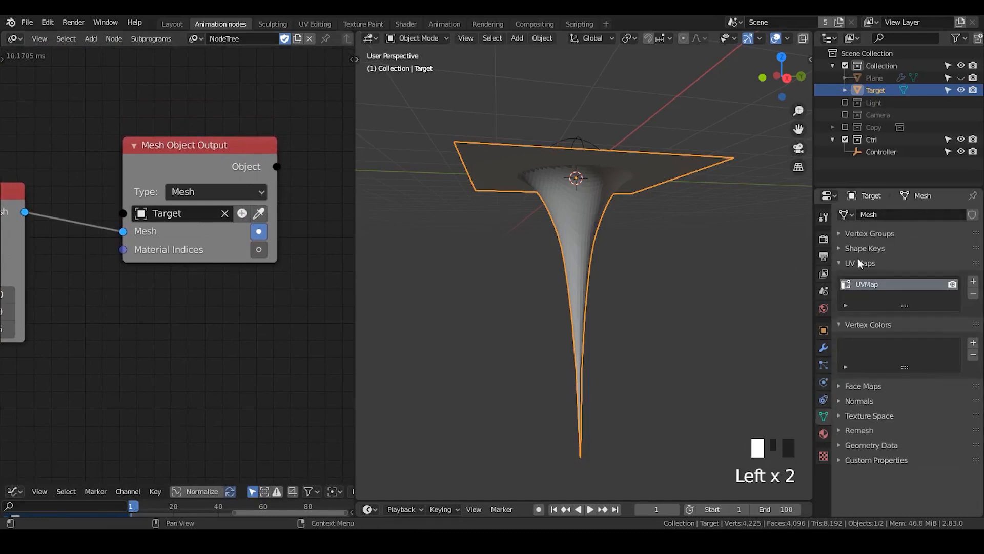
pyautogui.click(857, 263)
# - Apply Shade Smooth to the Target funnel
pyautogui.scroll(3, 592, 216)
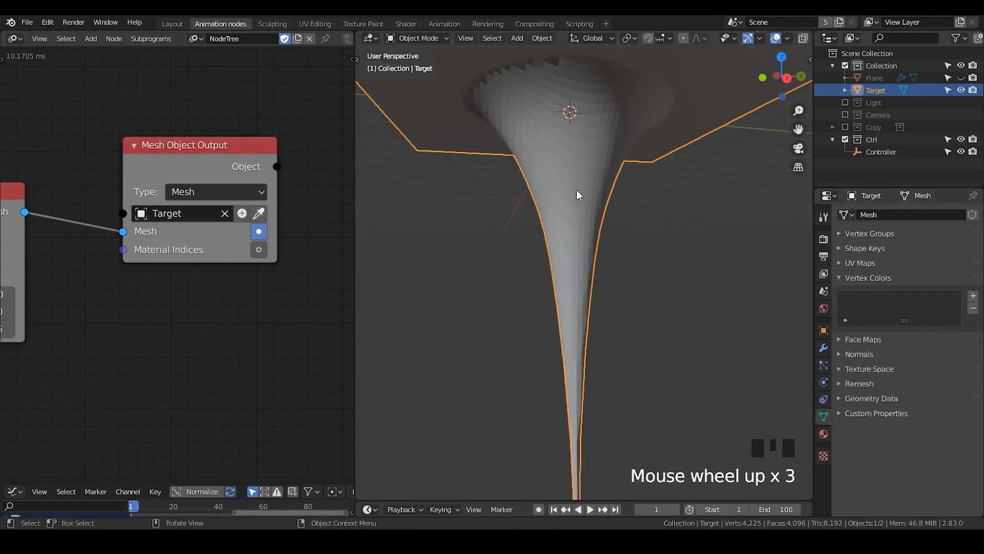
pyautogui.scroll(-1, 575, 187)
pyautogui.moveTo(573, 183); pyautogui.dragTo(578, 164, button='middle')
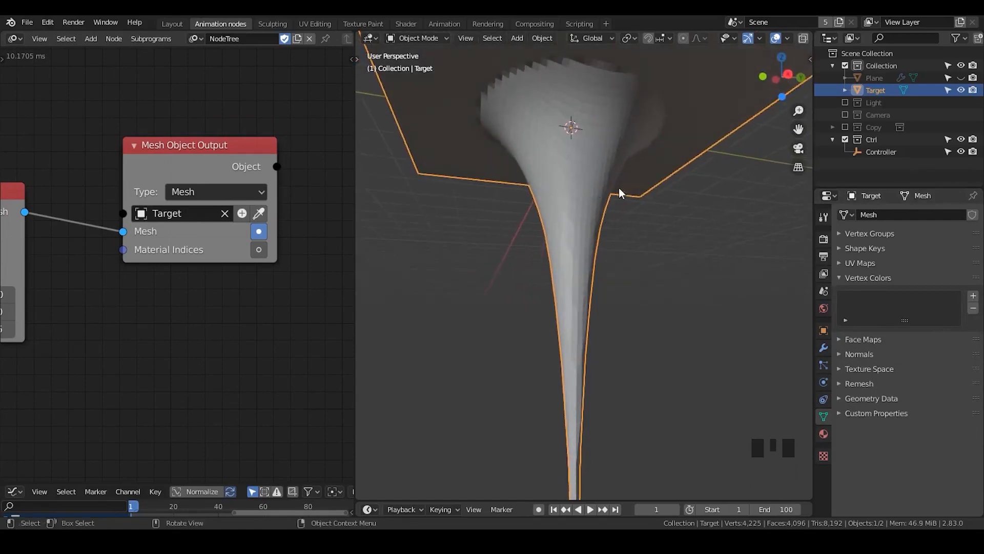
pyautogui.rightClick(590, 162)
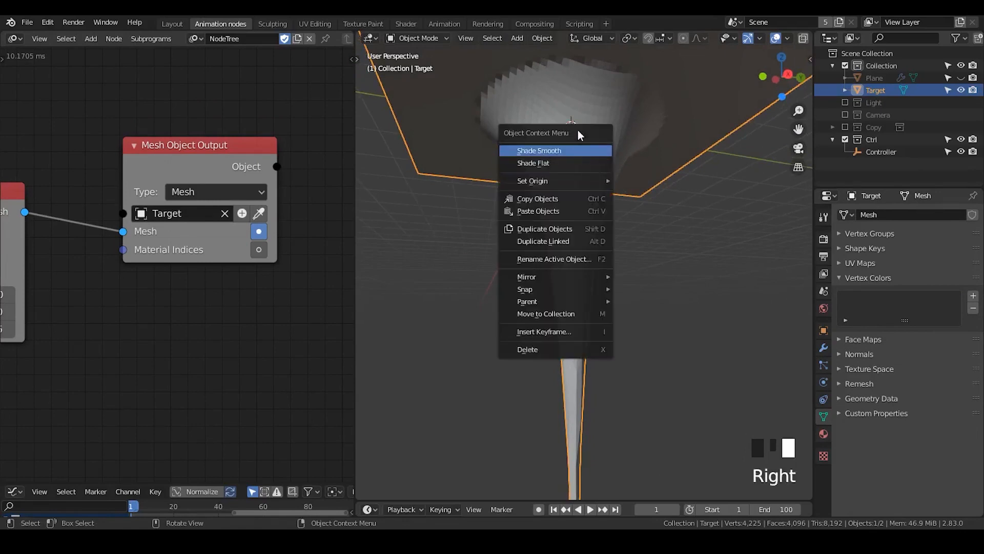
pyautogui.click(577, 151)
pyautogui.moveTo(600, 165)
pyautogui.mouseDown(button='middle')
pyautogui.moveTo(571, 169)
pyautogui.moveTo(599, 165)
pyautogui.mouseUp(button='middle')
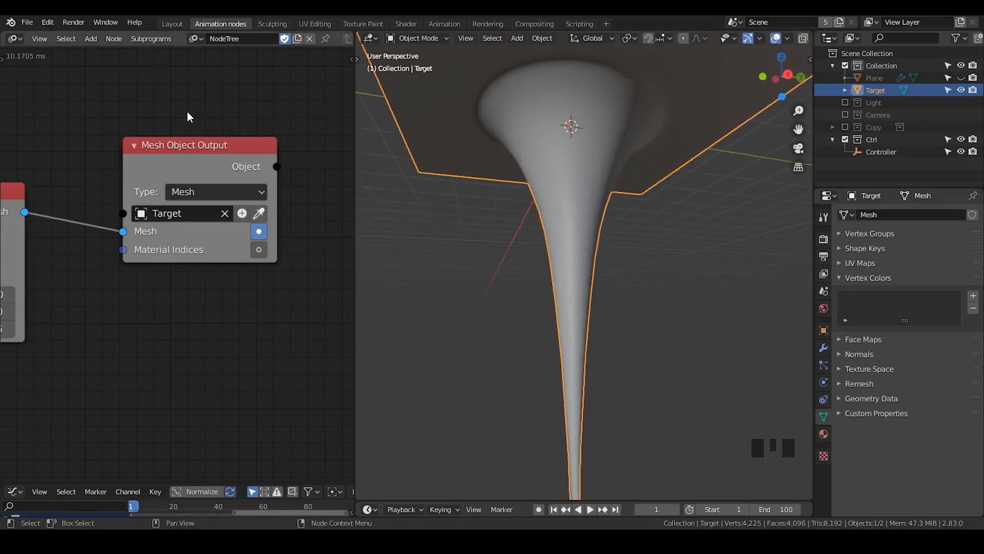
# - Expand the Animation Node Tree settings and execute the node tree manually
pyautogui.press('n')
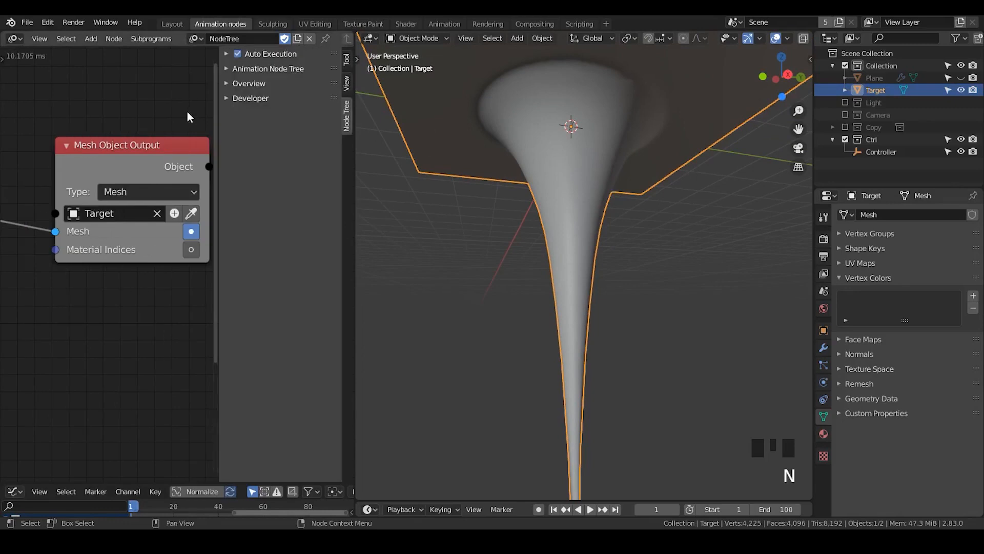
pyautogui.click(259, 68)
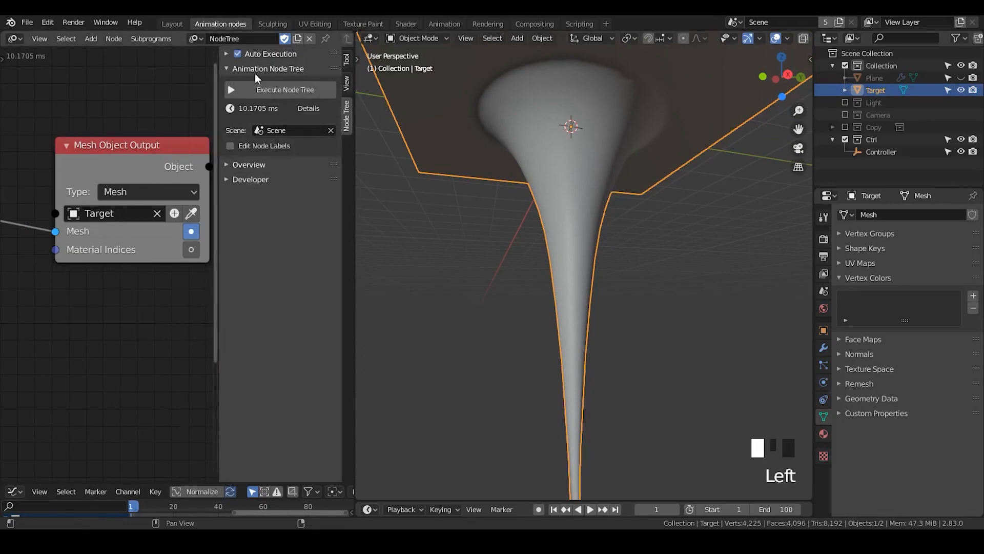
pyautogui.click(286, 90)
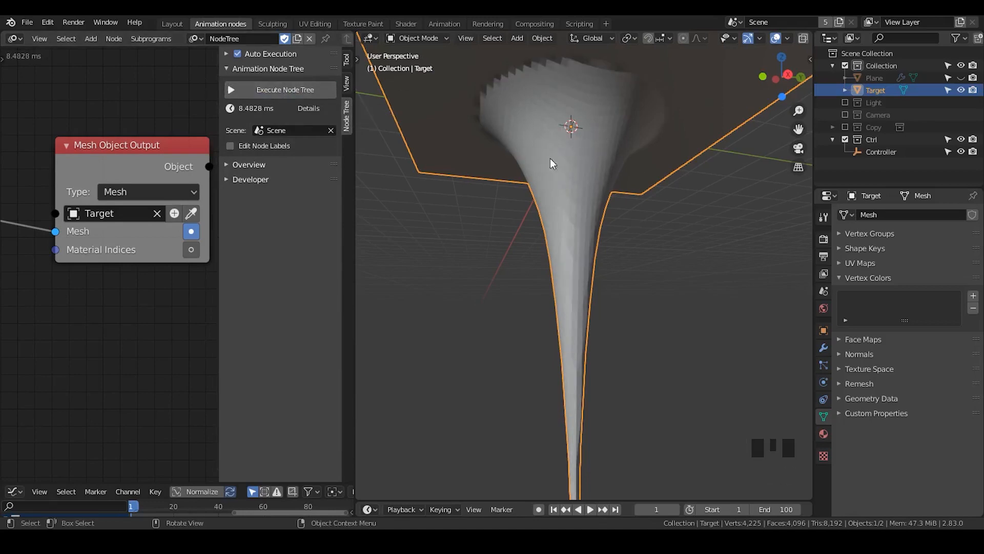
# - Shade the Target smooth once more and re-execute the node tree to compare the shading
pyautogui.rightClick(593, 122)
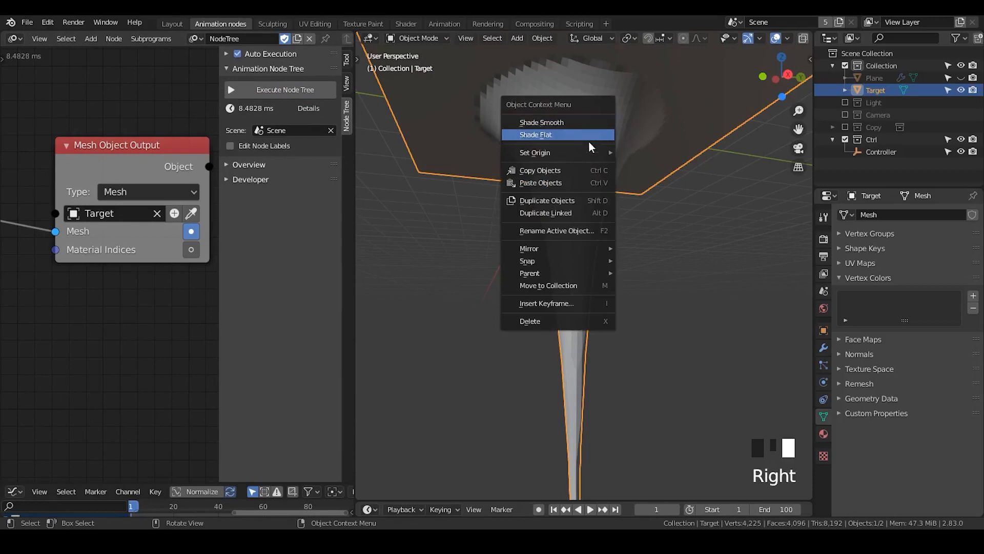
pyautogui.click(577, 124)
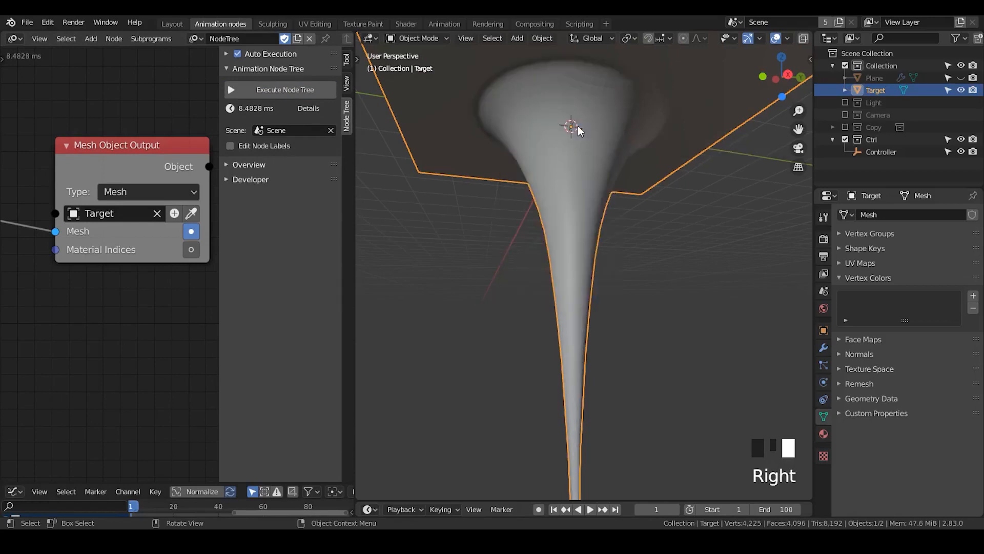
pyautogui.click(269, 95)
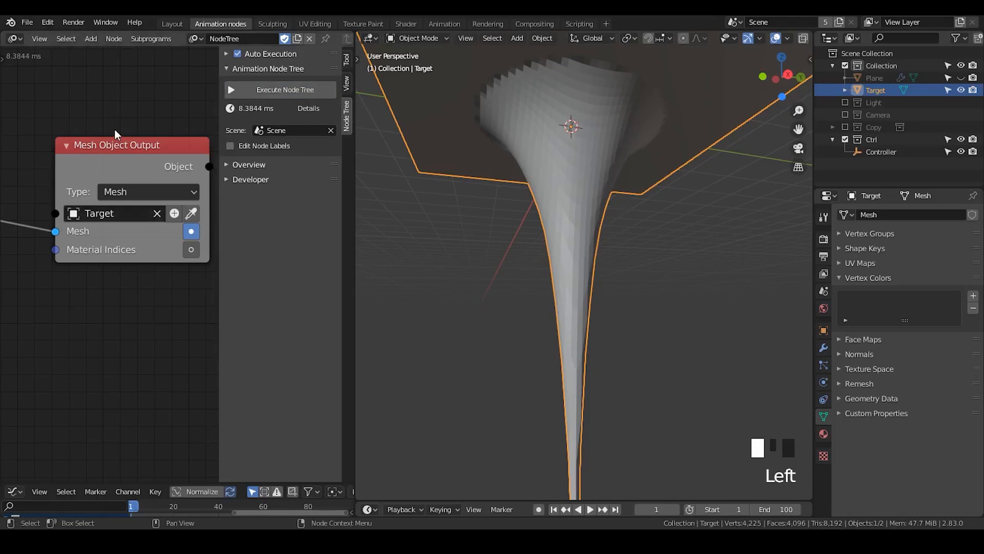
pyautogui.press('n')
# - Nudge the Mesh Object Input node and move the Mesh Object Output node closer to Offset Vertices
pyautogui.moveTo(141, 193); pyautogui.dragTo(188, 204, button='middle')
pyautogui.scroll(-5, 184, 207)
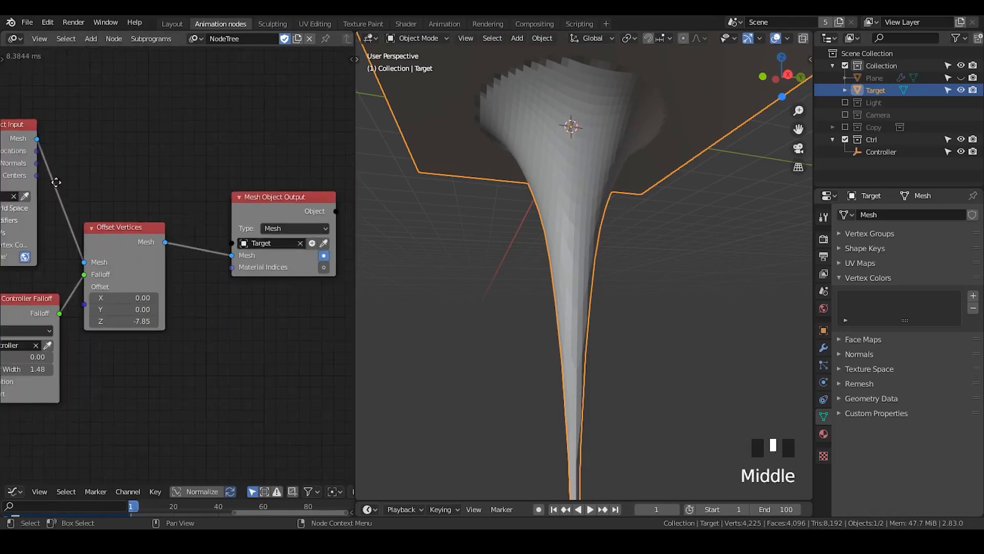
pyautogui.moveTo(56, 182); pyautogui.dragTo(174, 156, button='middle')
pyautogui.moveTo(107, 121); pyautogui.dragTo(101, 128)
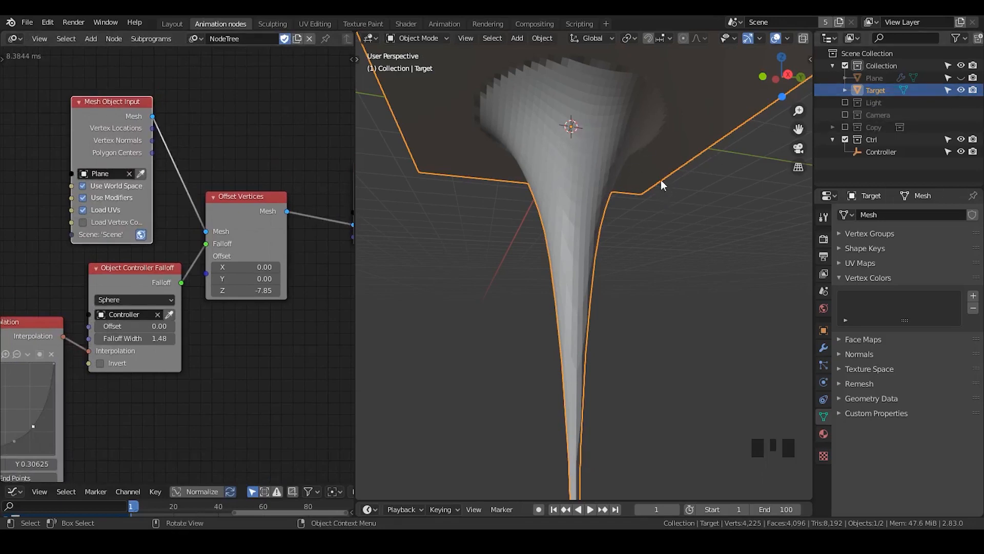
pyautogui.moveTo(277, 184); pyautogui.dragTo(187, 167, button='middle')
pyautogui.moveTo(240, 206); pyautogui.dragTo(210, 204)
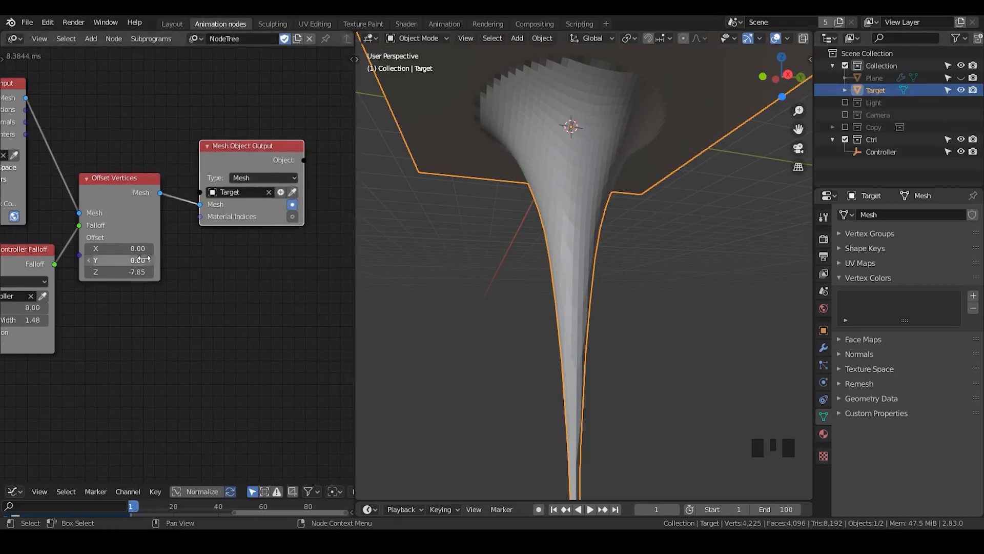
# - Turn off Load UVs on the Mesh Object Input node and shift the Mesh Object Output node slightly
pyautogui.moveTo(118, 260); pyautogui.dragTo(234, 248, button='middle')
pyautogui.click(72, 179)
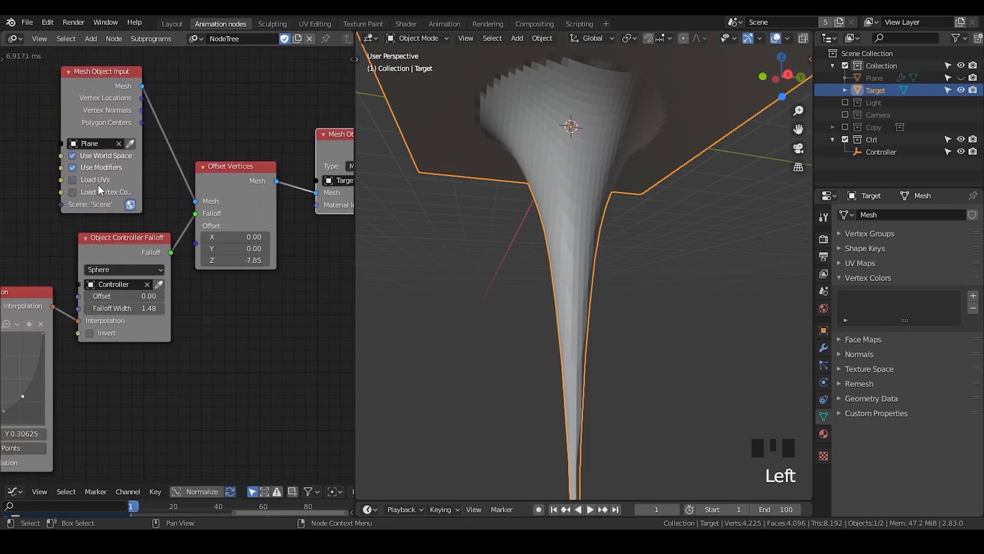
pyautogui.moveTo(202, 190); pyautogui.dragTo(64, 181, button='middle')
pyautogui.moveTo(262, 138); pyautogui.dragTo(257, 128)
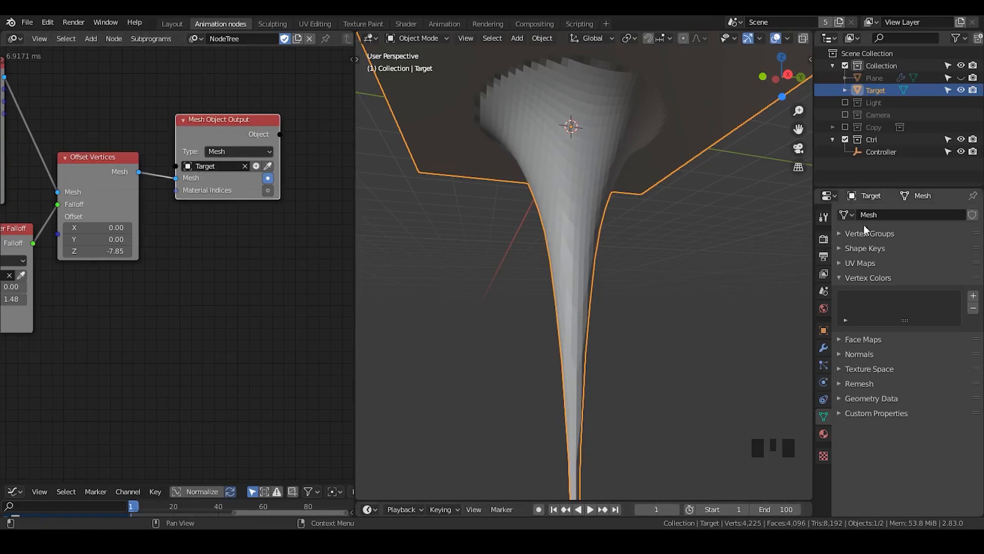
# - Apply Shade Smooth to the Target funnel with the node tree left unexecuted
pyautogui.rightClick(534, 130)
pyautogui.click(566, 129)
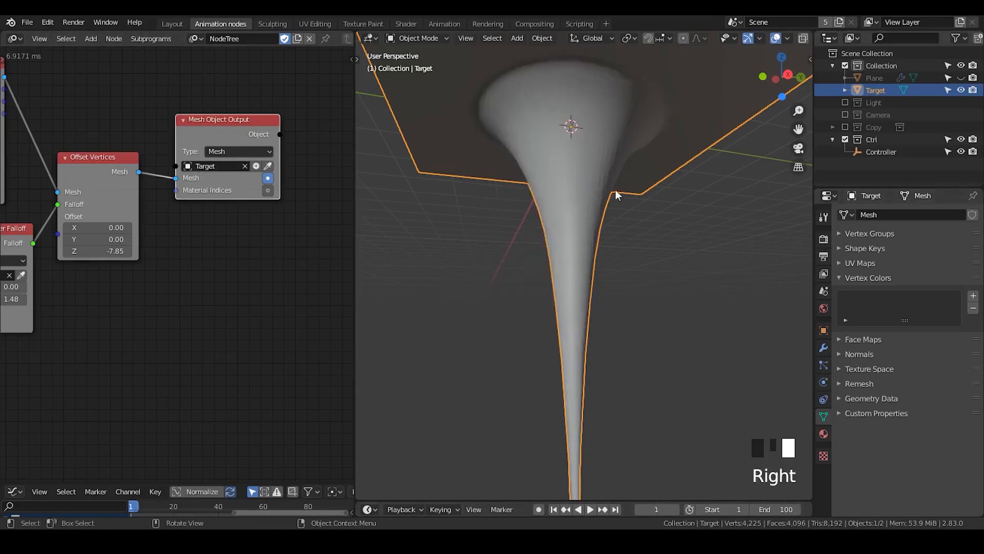
pyautogui.rightClick(610, 119)
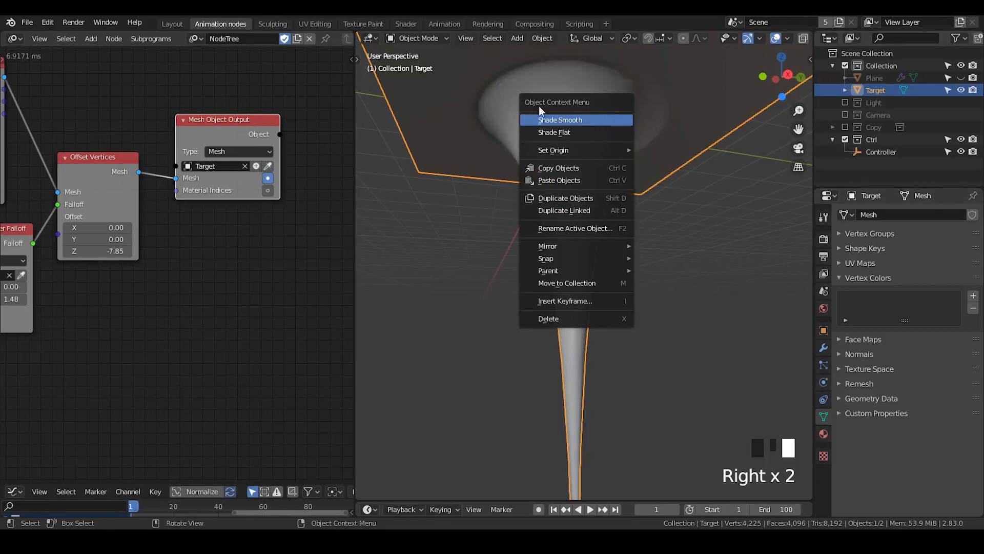
pyautogui.click(435, 265)
pyautogui.click(545, 191)
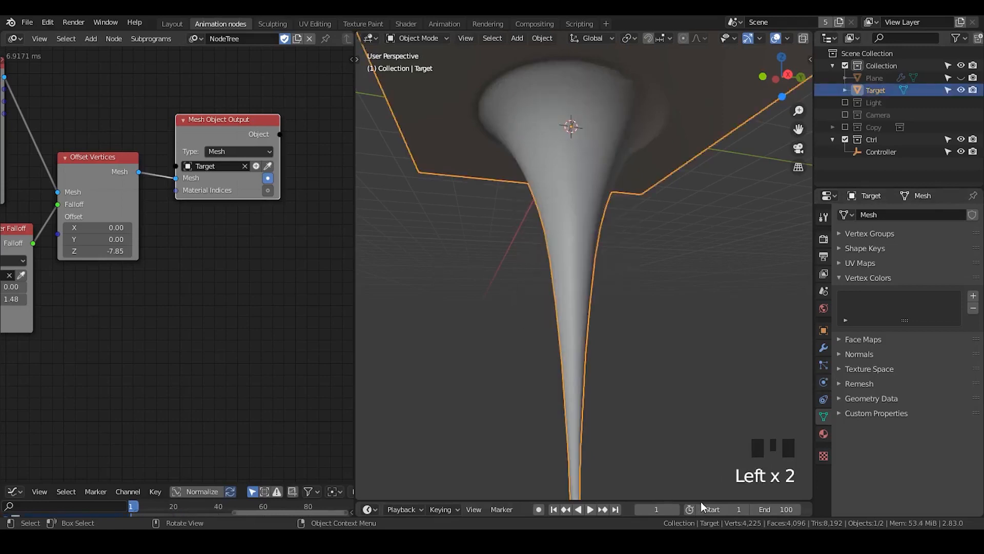
# - Change the current frame forward and back to frame 1 to re-execute the node tree
pyautogui.click(676, 510)
pyautogui.click(676, 509)
pyautogui.click(639, 509)
# - Add a Shade Object Smooth node with Smooth on and link the Mesh Object Output's Object to it
pyautogui.moveTo(306, 122); pyautogui.dragTo(254, 147, button='middle')
pyautogui.hotkey('ctrl', 'a')
pyautogui.write('shade')
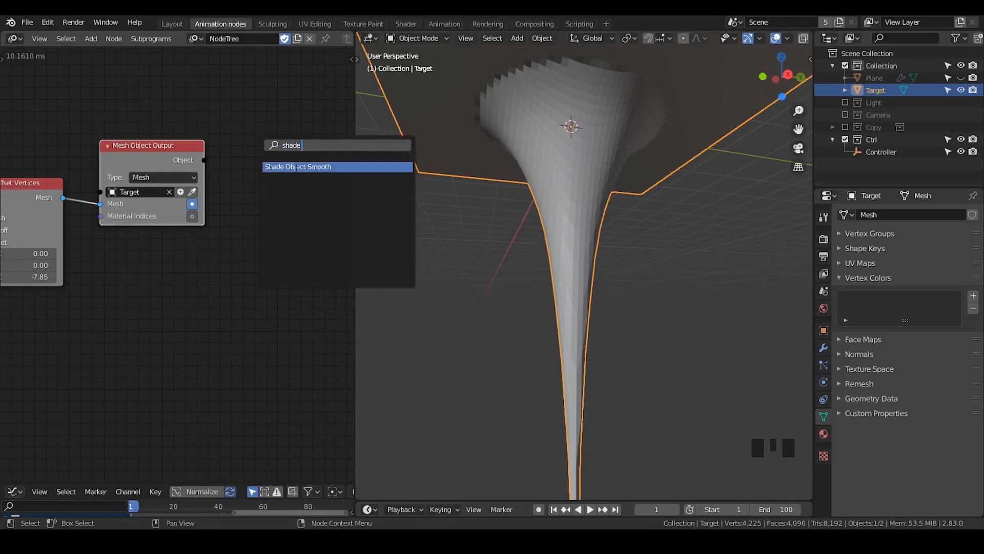
pyautogui.press('Return')
pyautogui.moveTo(204, 160); pyautogui.dragTo(245, 154)
pyautogui.moveTo(607, 190); pyautogui.dragTo(579, 191, button='middle')
pyautogui.scroll(-1, 586, 197)
pyautogui.scroll(1, 585, 195)
pyautogui.moveTo(294, 121); pyautogui.dragTo(282, 144)
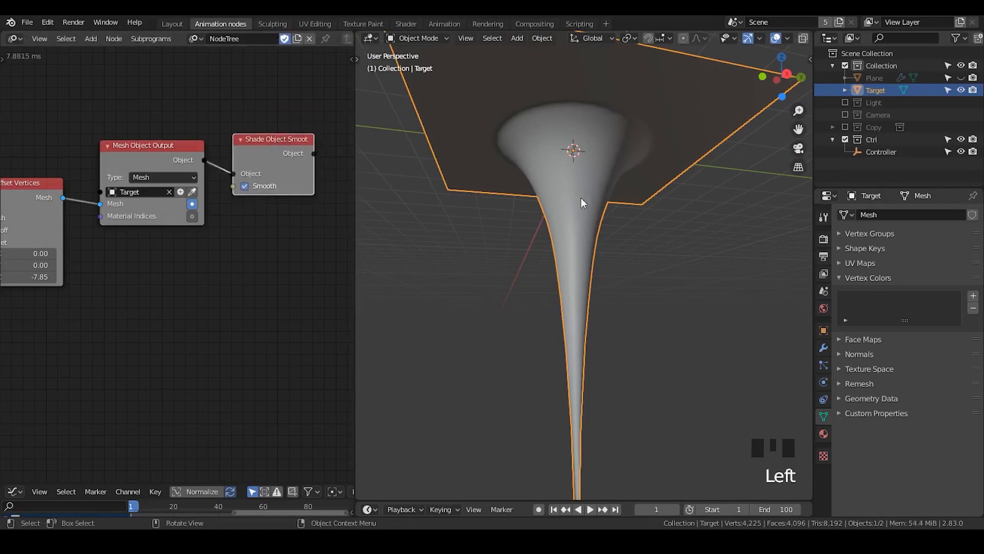
# - Turn on Auto Smooth in the Target mesh's Normals settings
pyautogui.click(843, 280)
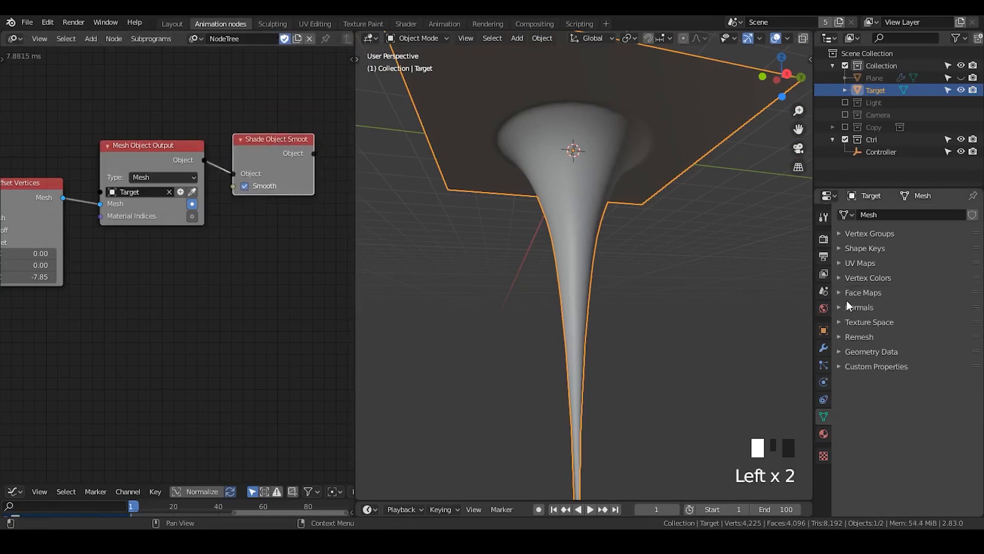
pyautogui.click(850, 305)
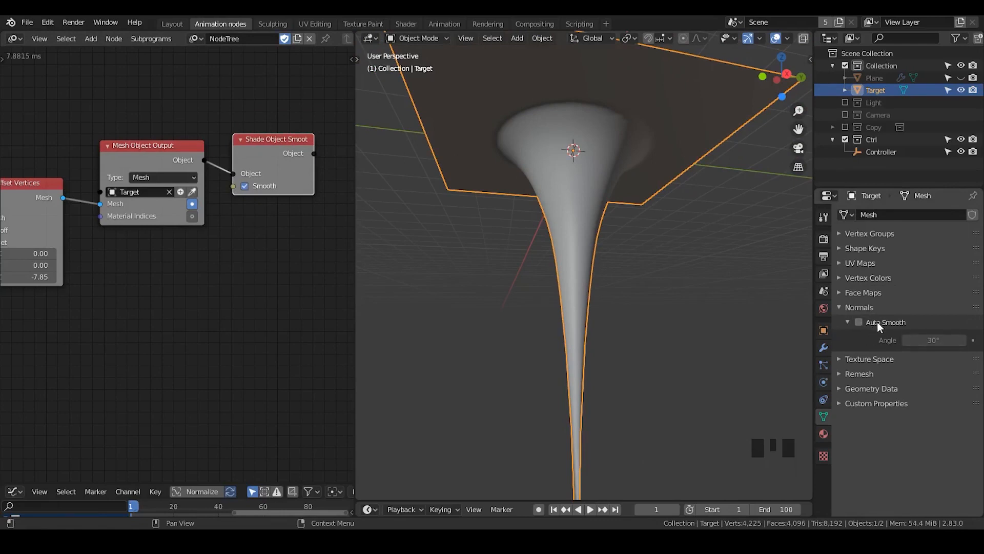
pyautogui.click(864, 321)
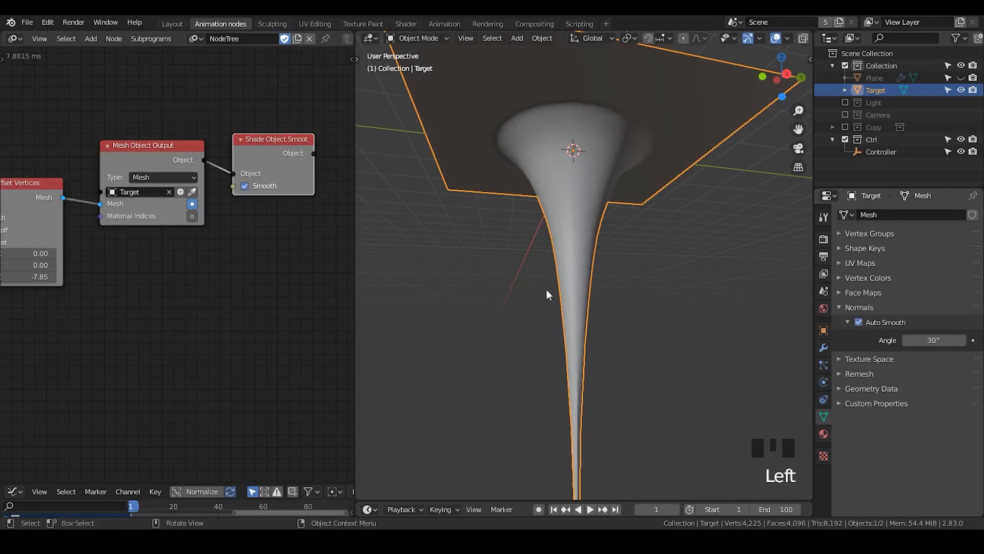
# - Play and stop the animation, and toggle Auto Smooth off and on to compare the Target's shading
pyautogui.click(590, 509)
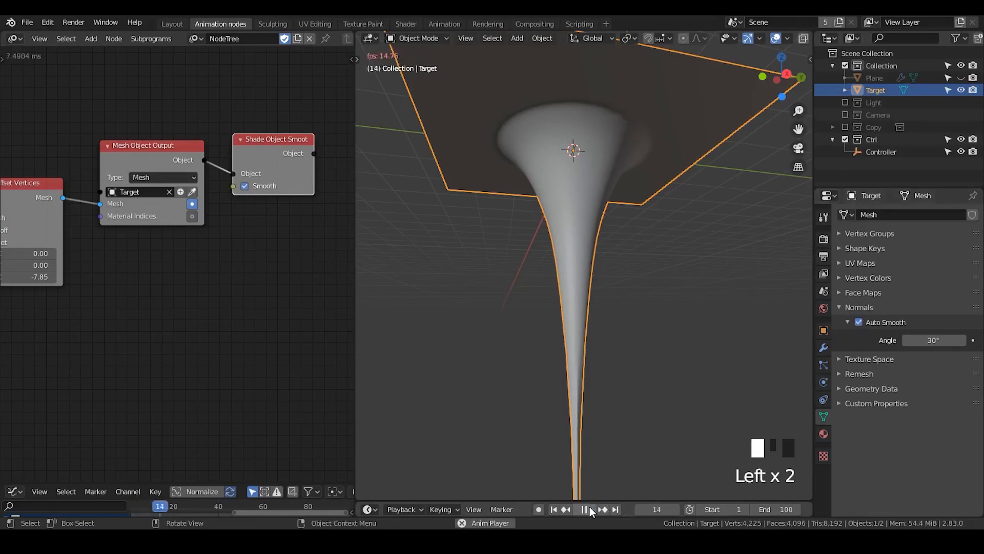
pyautogui.click(588, 509)
pyautogui.click(859, 322)
pyautogui.click(859, 321)
# - Turn off Smooth on the Shade Object Smooth node and bring up the Target's modifier options
pyautogui.click(764, 203)
pyautogui.click(594, 173)
pyautogui.click(824, 348)
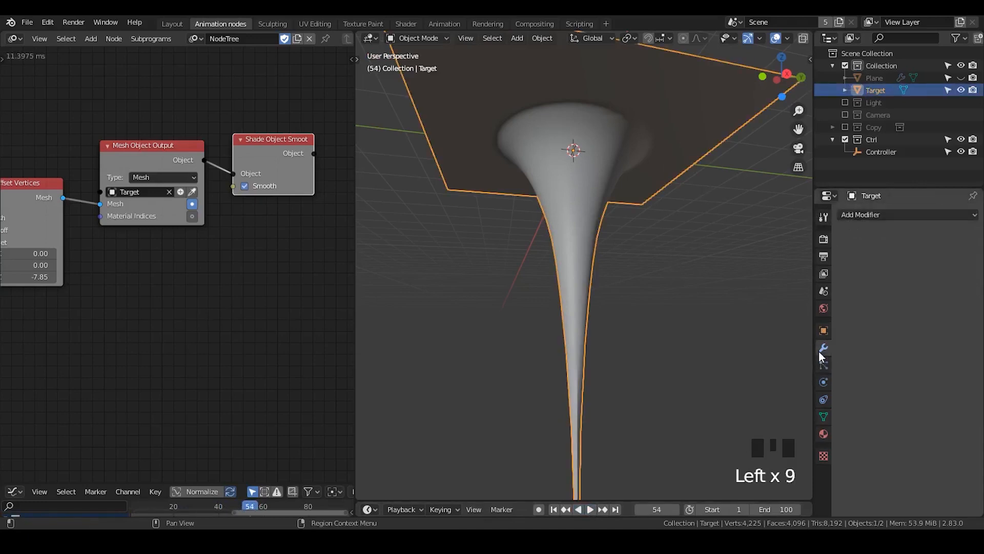
pyautogui.moveTo(586, 200)
pyautogui.mouseDown(button='middle')
pyautogui.moveTo(554, 205)
pyautogui.moveTo(589, 213)
pyautogui.moveTo(604, 198)
pyautogui.mouseUp(button='middle')
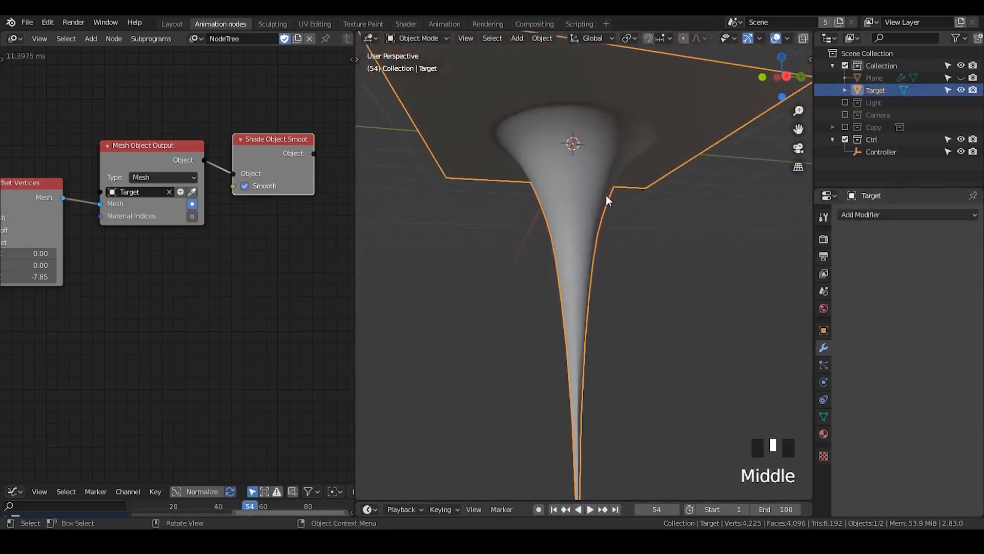
pyautogui.click(245, 185)
pyautogui.click(876, 215)
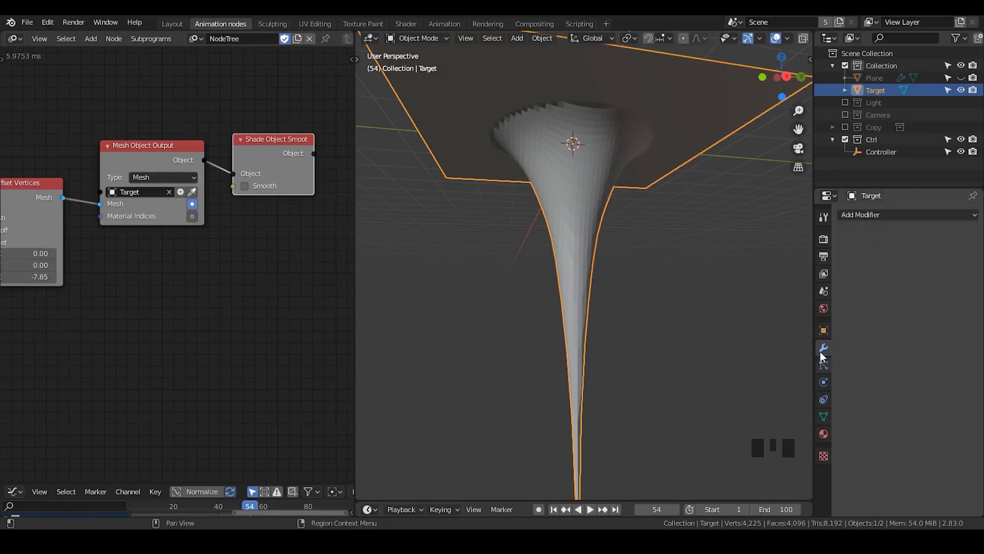
# - Move the Target funnel along the global X axis, away from the controller
pyautogui.click(824, 330)
pyautogui.scroll(2, 600, 319)
pyautogui.scroll(-3, 600, 320)
pyautogui.scroll(-1, 599, 317)
pyautogui.moveTo(533, 242); pyautogui.dragTo(610, 216, button='middle')
pyautogui.press('g')
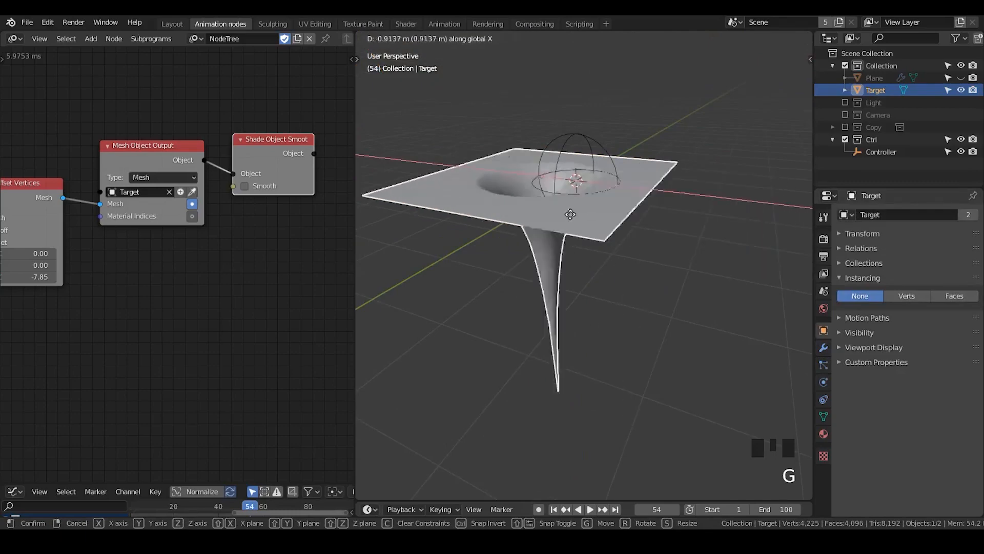
pyautogui.click(574, 205)
pyautogui.keyDown('shift'); pyautogui.scroll(1, 575, 205); pyautogui.keyUp('shift')
pyautogui.keyDown('shift'); pyautogui.moveTo(730, 309); pyautogui.dragTo(820, 301, button='middle'); pyautogui.keyUp('shift')
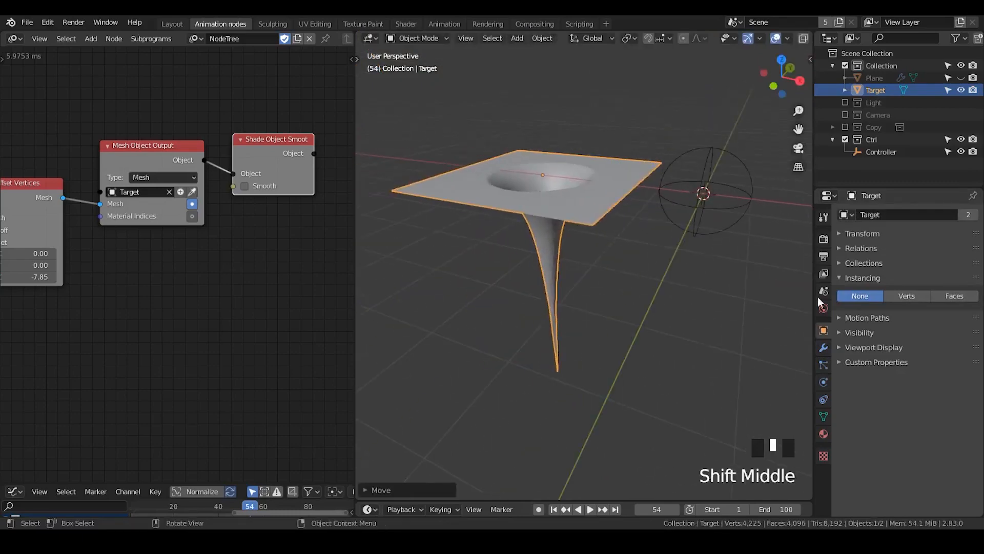
# - Add a Bevel modifier to the Target with a 0.1 m offset and one segment
pyautogui.click(823, 348)
pyautogui.click(872, 214)
pyautogui.click(755, 256)
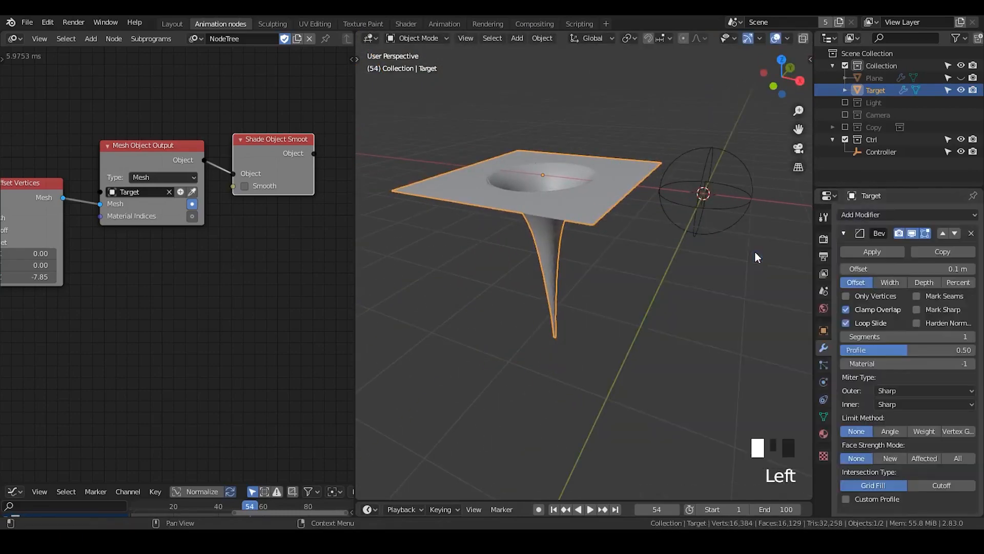
# - Reposition the beveled Target along the global X axis, keeping it beside the controller
pyautogui.scroll(-1, 625, 290)
pyautogui.moveTo(625, 290); pyautogui.dragTo(607, 269, button='middle')
pyautogui.press('g')
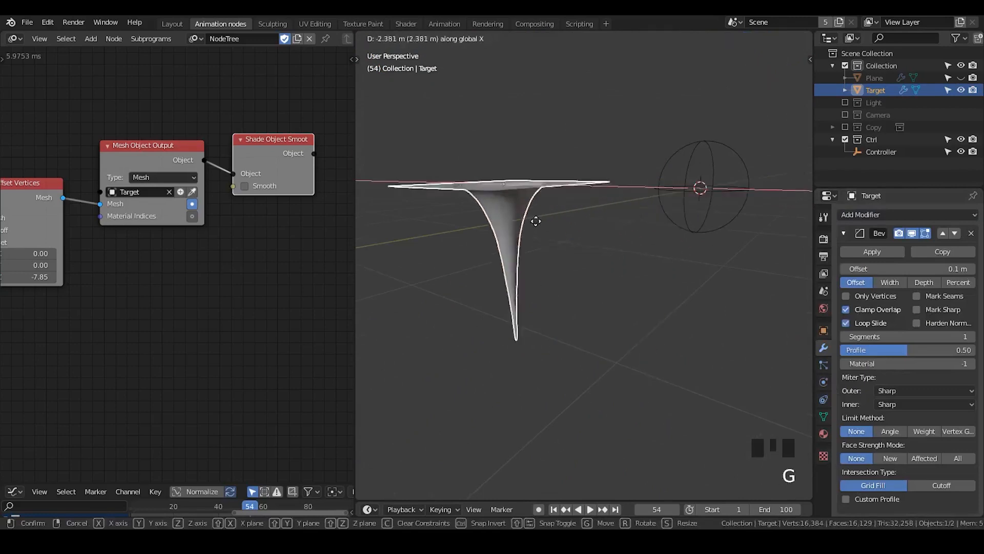
pyautogui.click(585, 278)
pyautogui.keyDown('shift'); pyautogui.moveTo(584, 278); pyautogui.dragTo(606, 268, button='middle'); pyautogui.keyUp('shift')
pyautogui.scroll(-1, 657, 259)
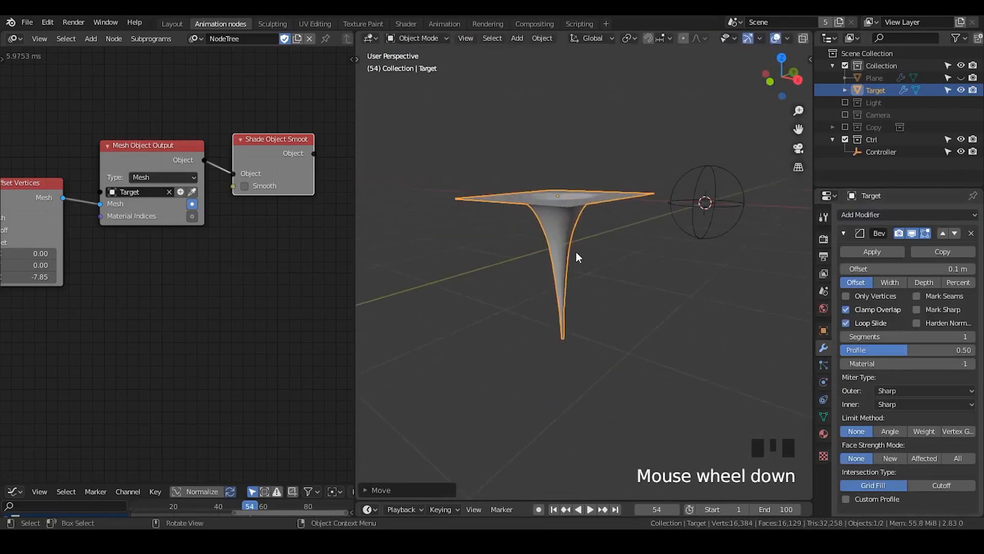
pyautogui.press('g')
pyautogui.click(563, 235)
# - Play the animation to frame 68 and examine the node tree's sidebar settings and the funnel's underside
pyautogui.click(589, 508)
pyautogui.click(589, 509)
pyautogui.press('n')
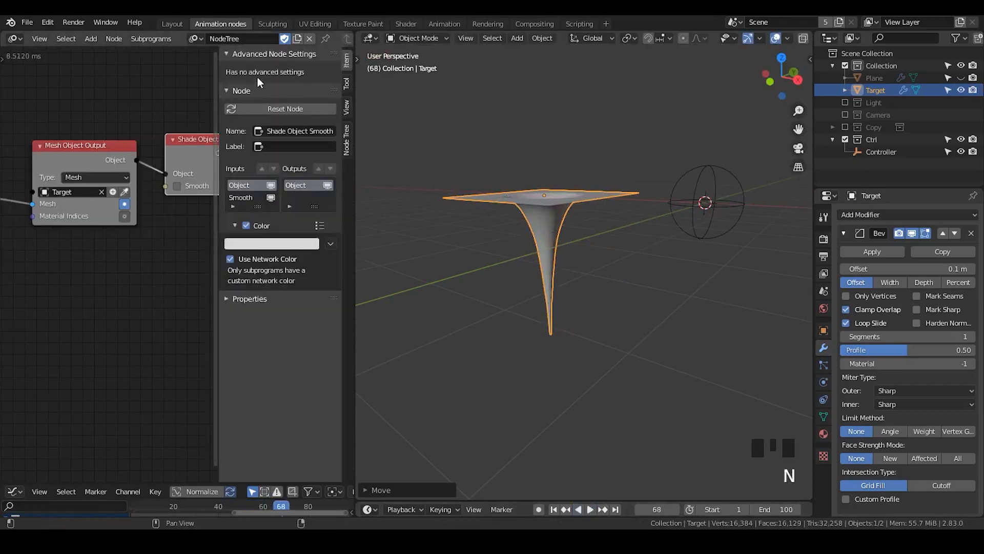
pyautogui.click(346, 139)
pyautogui.click(277, 90)
pyautogui.press('n')
pyautogui.press('n')
pyautogui.press('n')
pyautogui.moveTo(583, 215)
pyautogui.mouseDown(button='middle')
pyautogui.moveTo(581, 262)
pyautogui.moveTo(560, 243)
pyautogui.moveTo(568, 219)
pyautogui.mouseUp(button='middle')
pyautogui.keyDown('shift'); pyautogui.scroll(-2, 581, 261); pyautogui.keyUp('shift')
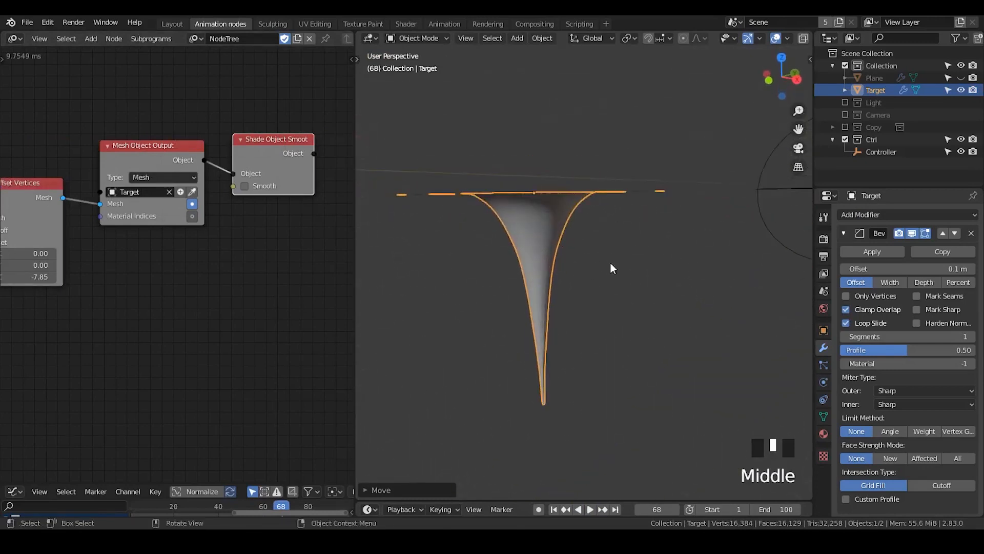
# - Check the Vertex Groups list in the Target's mesh data
pyautogui.click(825, 416)
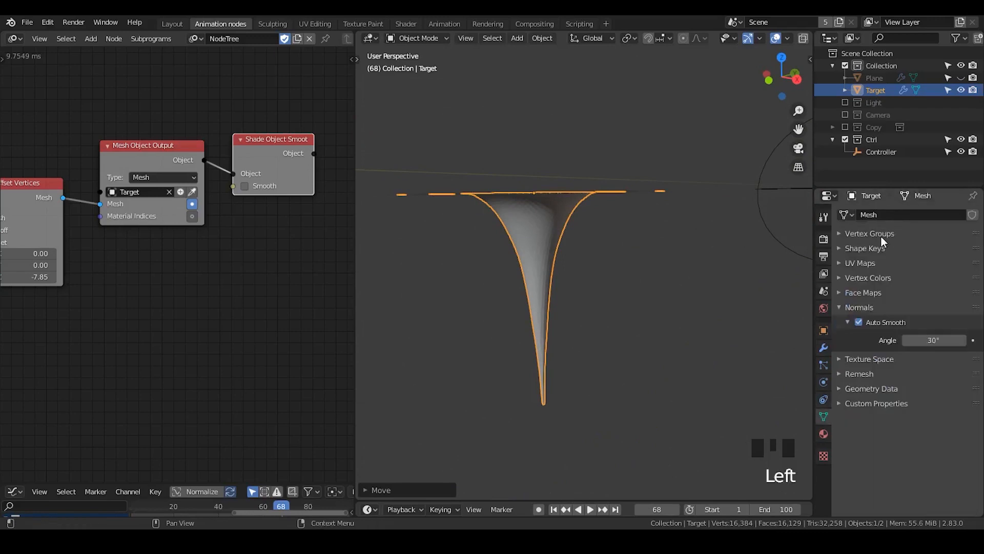
pyautogui.click(881, 236)
pyautogui.click(881, 235)
pyautogui.click(879, 234)
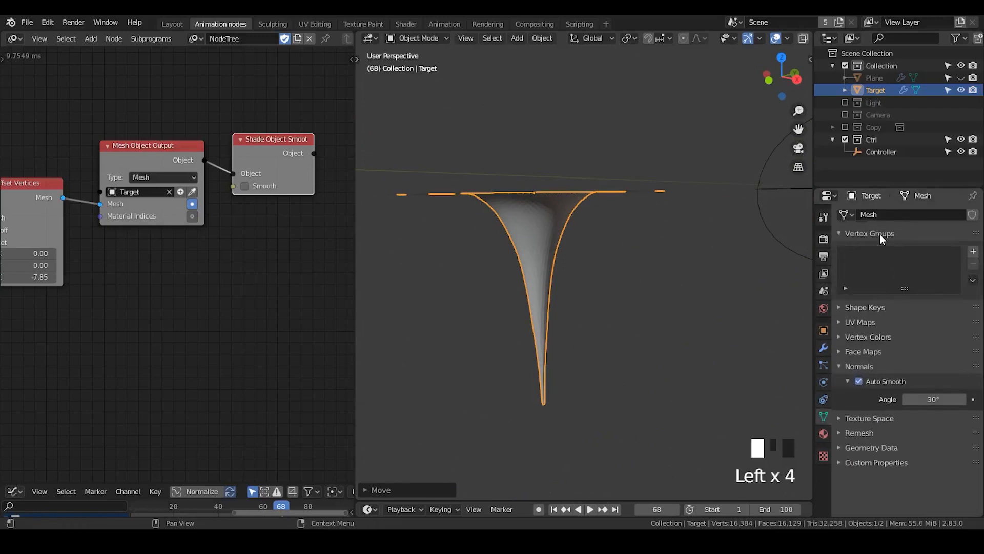
pyautogui.click(887, 233)
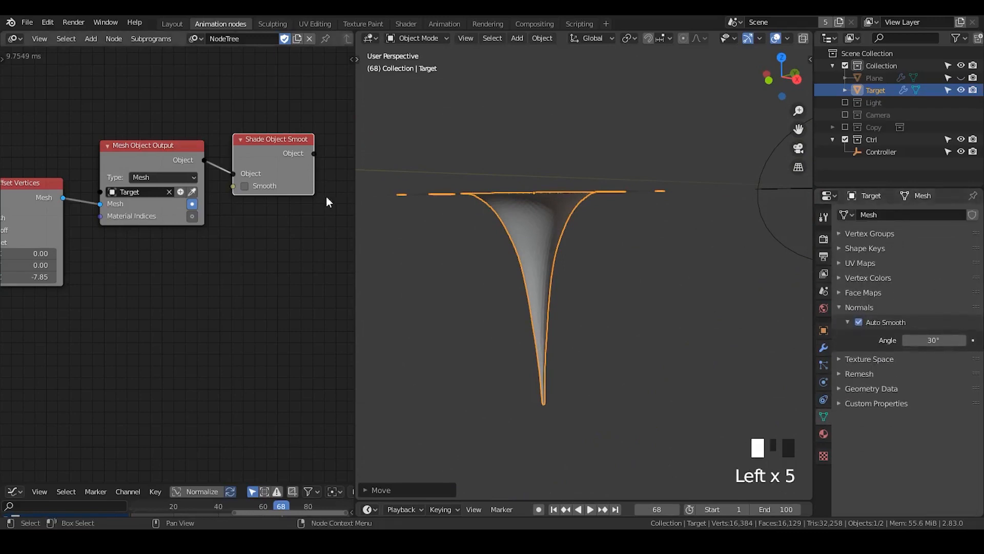
# - Move the Shade Object Smooth node slightly up and turn its Smooth option back on
pyautogui.moveTo(262, 148); pyautogui.dragTo(261, 138)
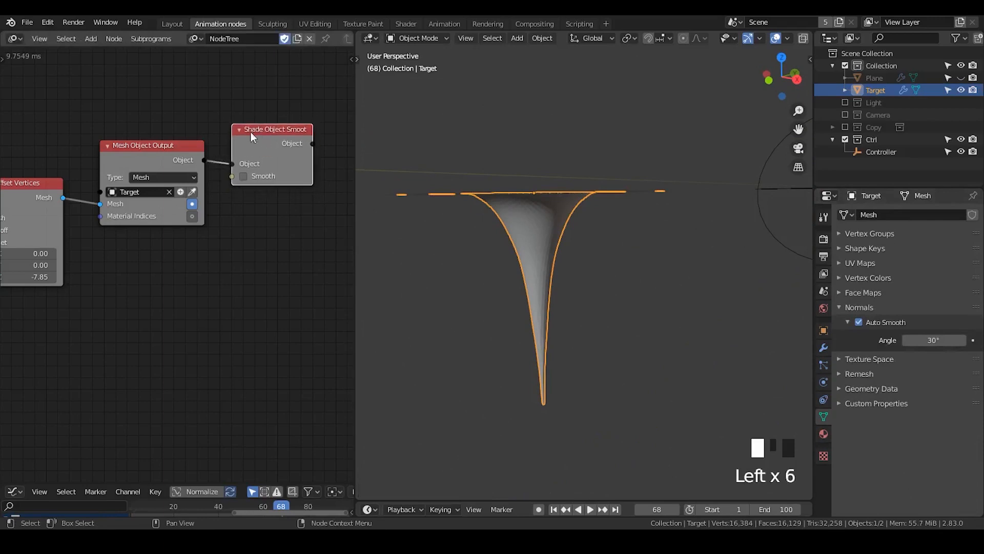
pyautogui.click(245, 177)
pyautogui.moveTo(36, 213); pyautogui.dragTo(108, 165, button='middle')
pyautogui.click(85, 190)
pyautogui.click(85, 189)
pyautogui.scroll(-1, 275, 128)
# - Look through the Target's modifier, particle and physics properties and inspect the funnel from above
pyautogui.click(824, 348)
pyautogui.click(824, 365)
pyautogui.click(824, 381)
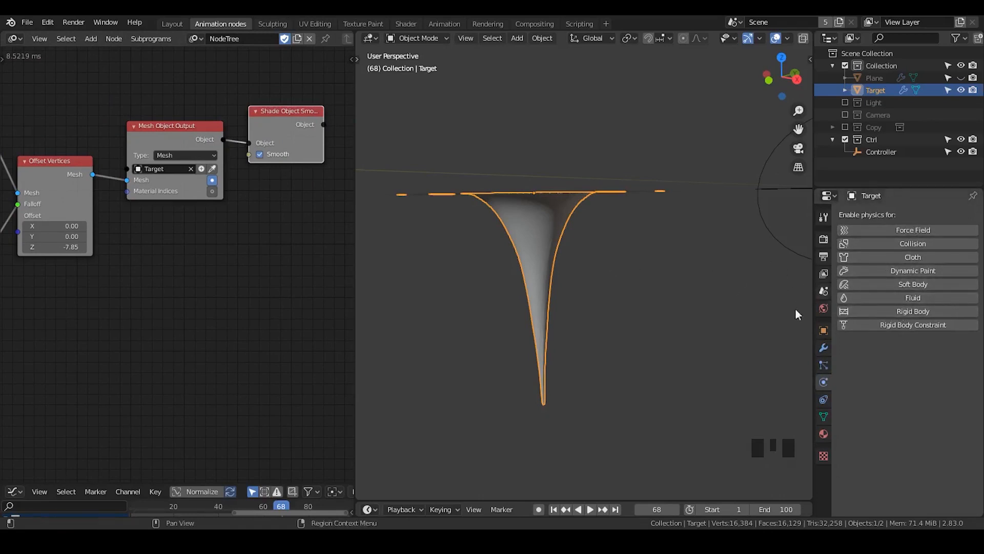
pyautogui.moveTo(565, 314); pyautogui.dragTo(579, 236, button='middle')
pyautogui.scroll(-6, 534, 230)
pyautogui.scroll(2, 571, 244)
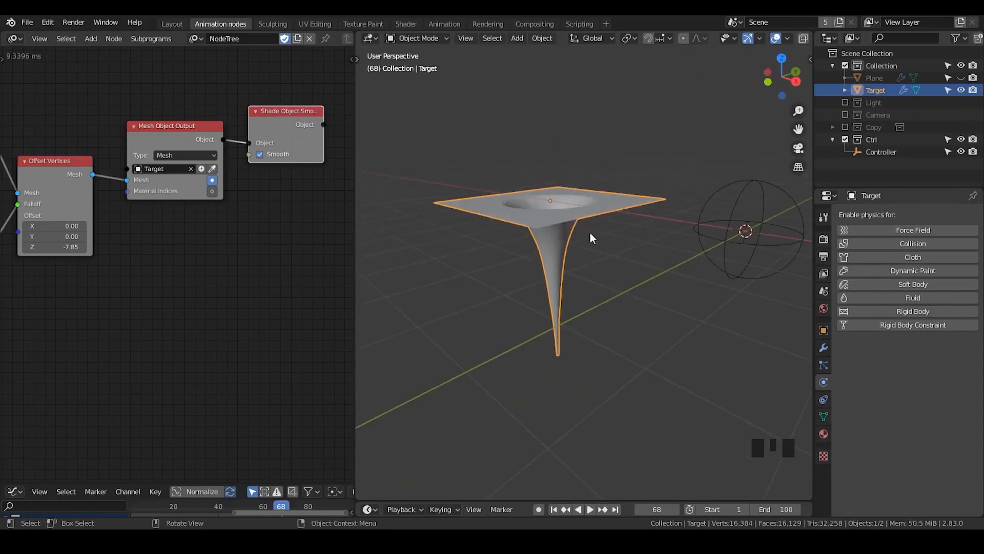
pyautogui.scroll(2, 534, 232)
pyautogui.moveTo(533, 232)
pyautogui.mouseDown(button='middle')
pyautogui.moveTo(521, 198)
pyautogui.moveTo(524, 230)
pyautogui.moveTo(534, 218)
pyautogui.mouseUp(button='middle')
# - Assign the existing emission material named Material to the Target
pyautogui.click(824, 417)
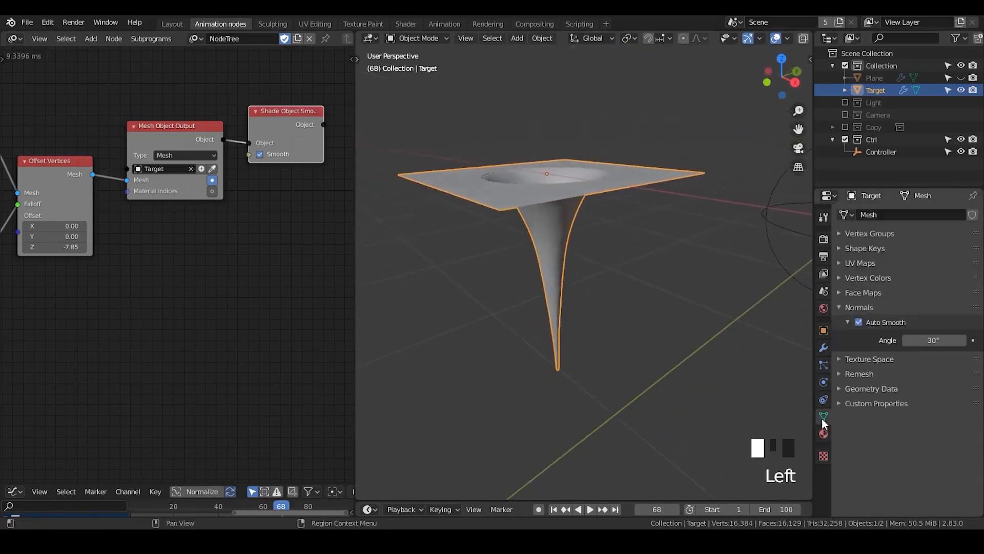
pyautogui.click(824, 434)
pyautogui.click(845, 267)
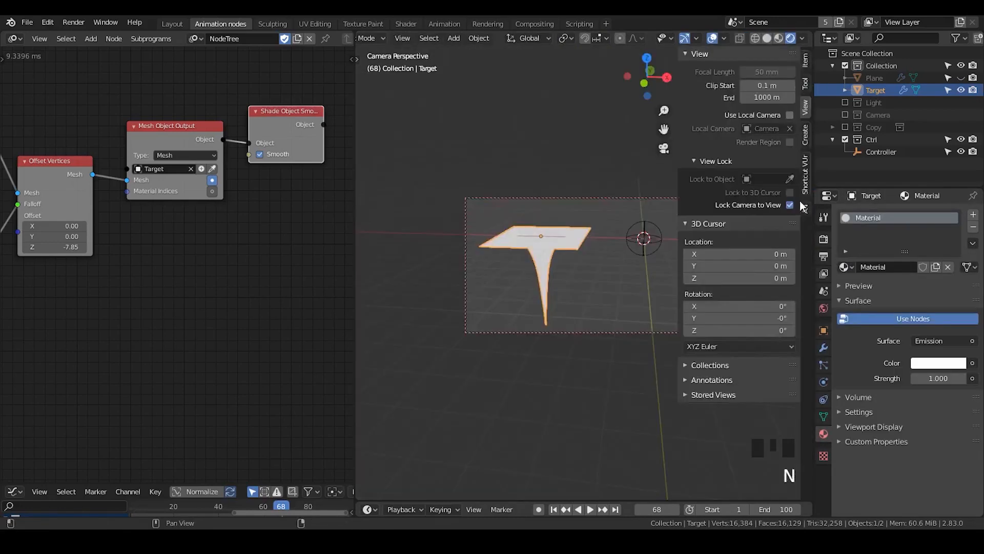
# - Turn off Lock Camera to View with the Target framed in the camera view
pyautogui.click(797, 205)
pyautogui.press('n')
pyautogui.scroll(-1, 549, 251)
pyautogui.scroll(-2, 546, 249)
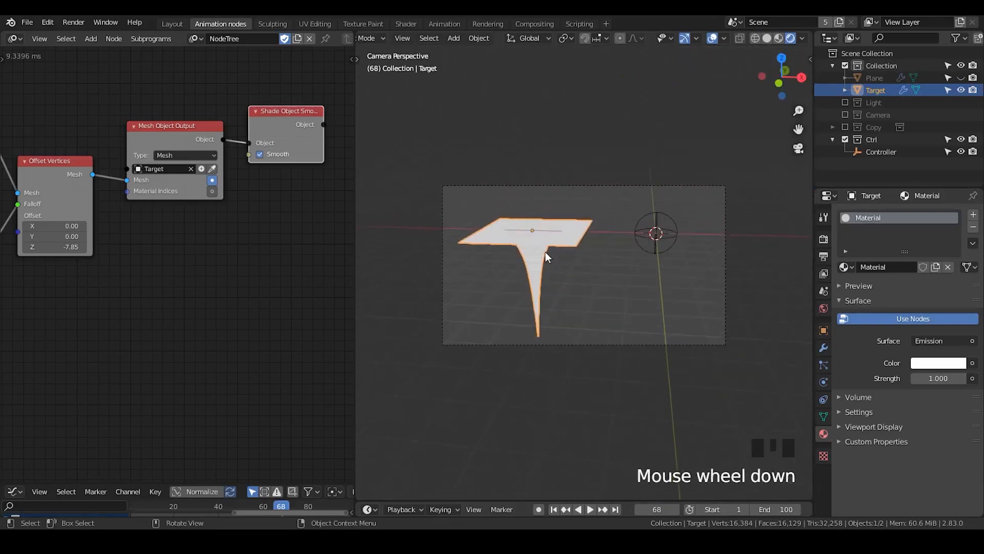
# - Render the current frame as an image and close the render result
pyautogui.click(74, 22)
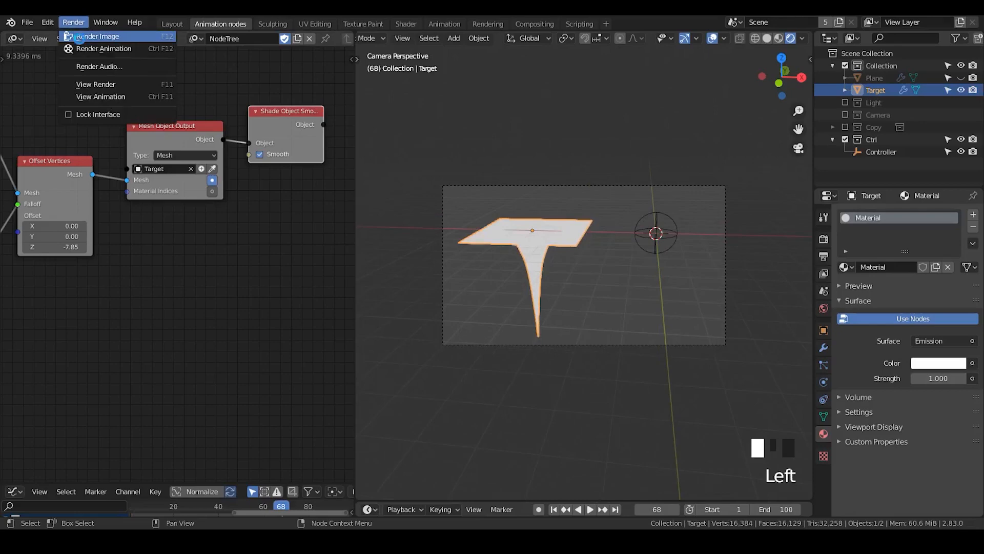
pyautogui.click(79, 37)
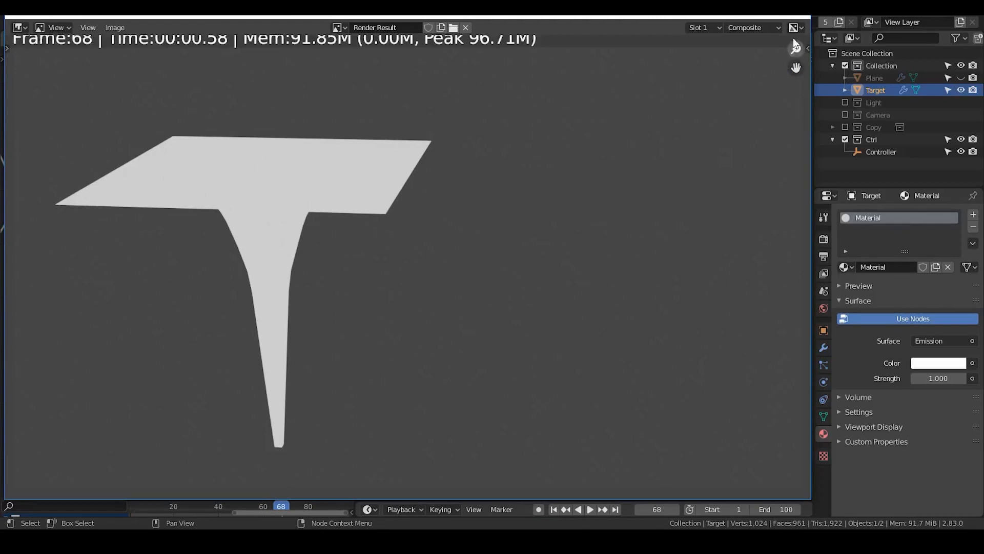
pyautogui.click(801, 18)
# - Assign the existing Material to the Plane while temporarily unhiding it in the viewport
pyautogui.click(874, 78)
pyautogui.click(961, 78)
pyautogui.click(870, 79)
pyautogui.click(845, 267)
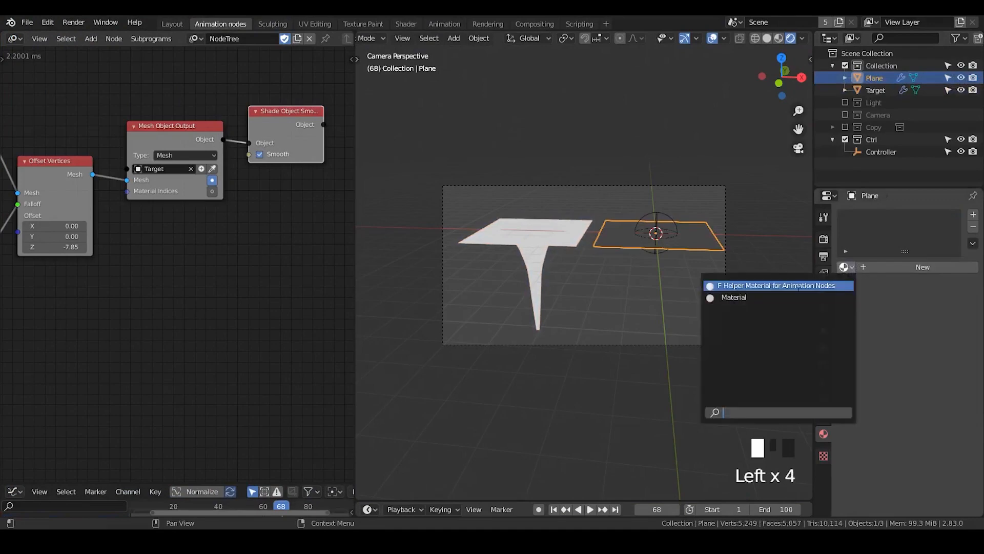
pyautogui.click(796, 297)
pyautogui.click(961, 78)
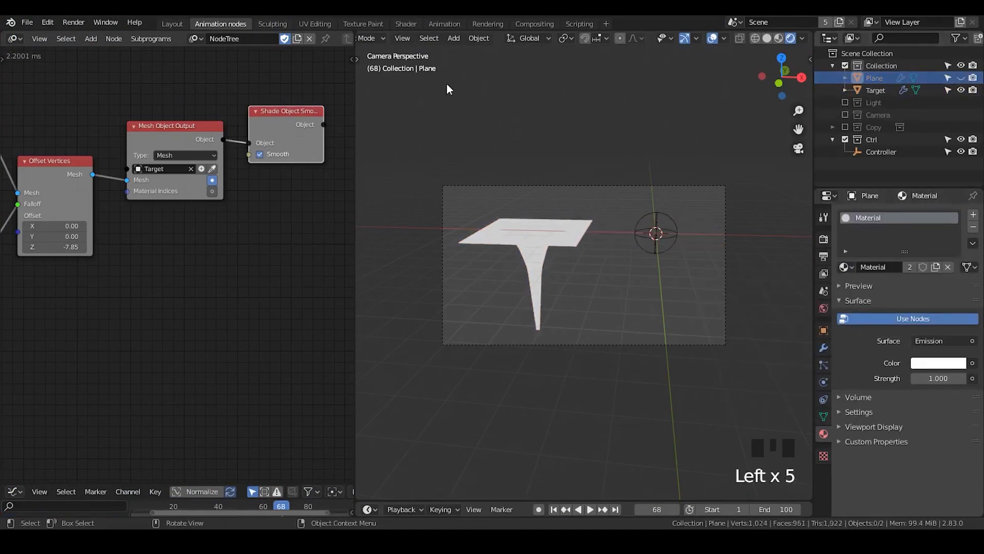
# - Render frame 68 again to check whether the hidden Plane appears, and close the render
pyautogui.click(73, 22)
pyautogui.click(79, 37)
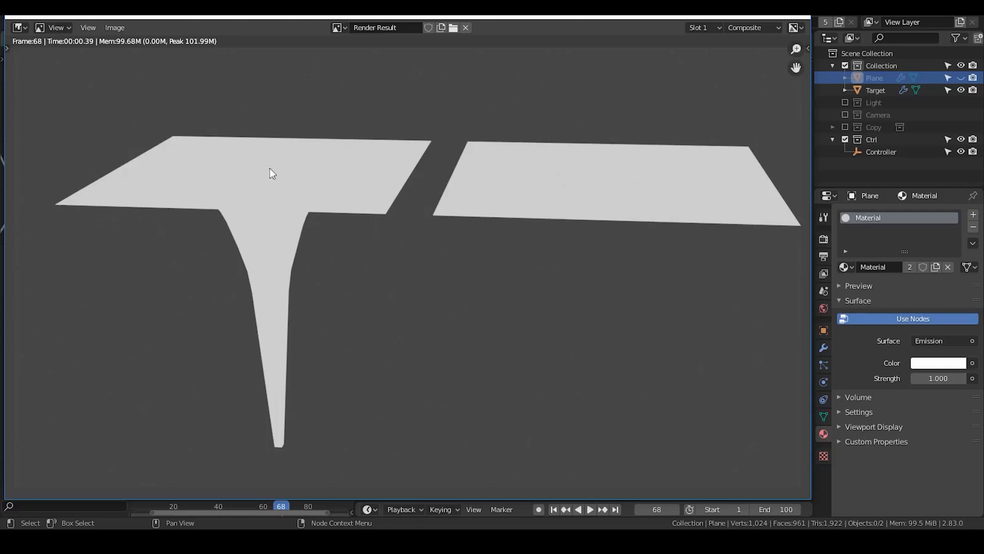
pyautogui.press('Escape')
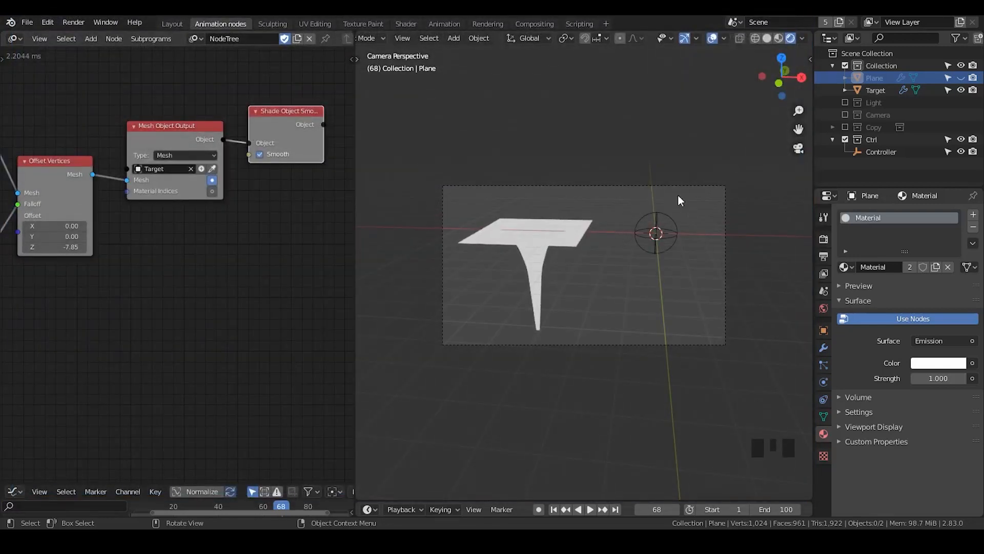
# - Disable the Plane in renders
pyautogui.click(966, 80)
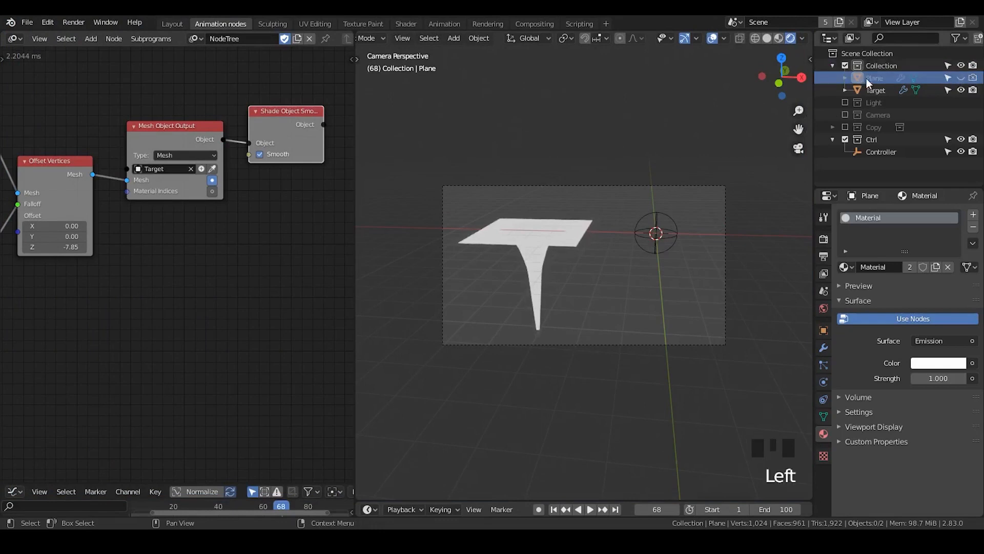
pyautogui.click(868, 79)
pyautogui.click(974, 79)
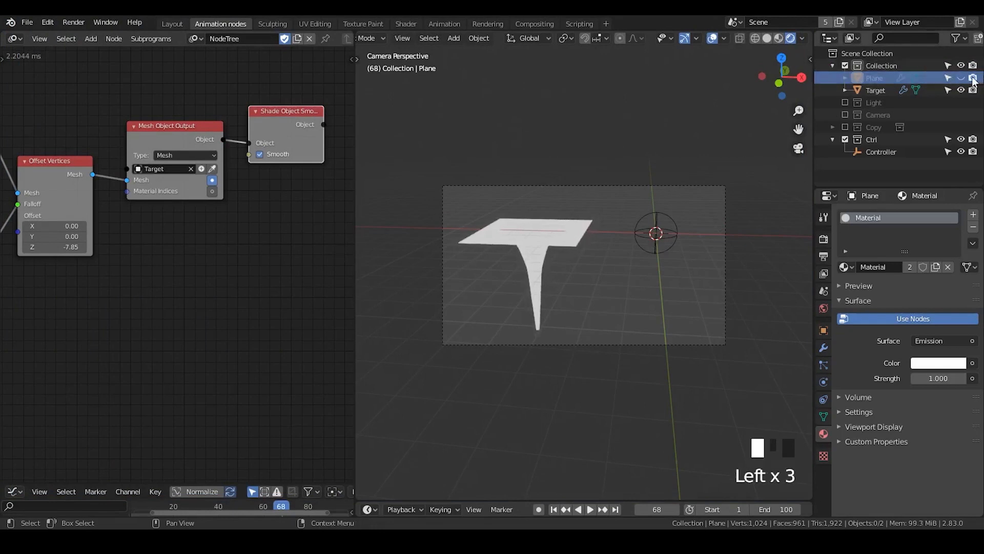
pyautogui.click(974, 80)
# - Render the frame with the Plane excluded, close the result, and select the Target
pyautogui.click(73, 22)
pyautogui.click(78, 37)
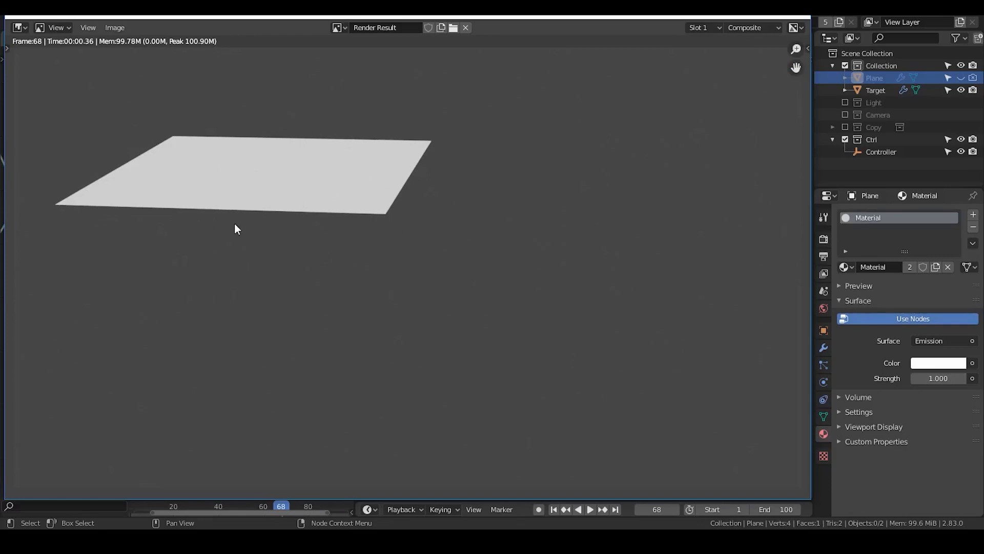
pyautogui.press('Escape')
pyautogui.click(534, 233)
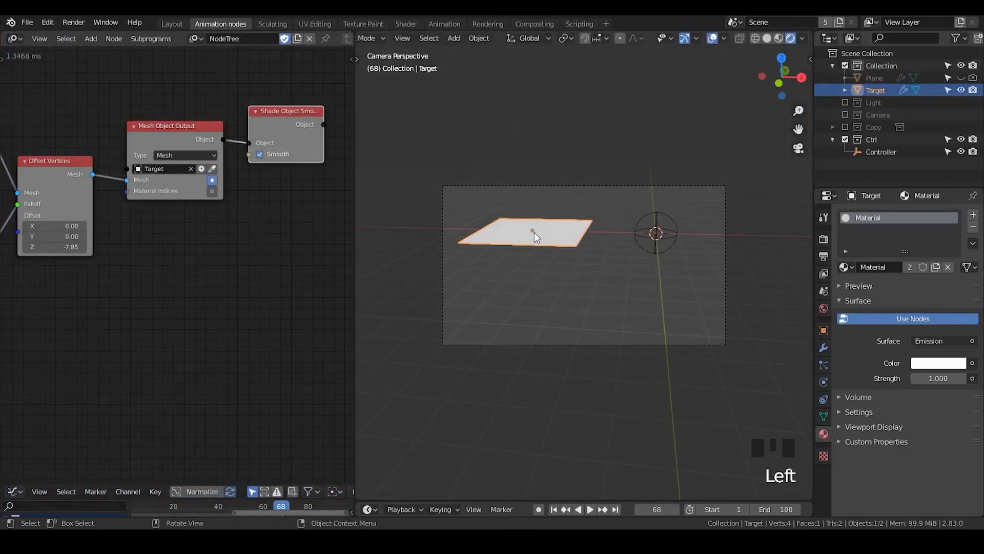
# - Unhide the Plane in the viewport, enable it in renders, and play the animation forward to frame 75
pyautogui.click(961, 77)
pyautogui.click(973, 77)
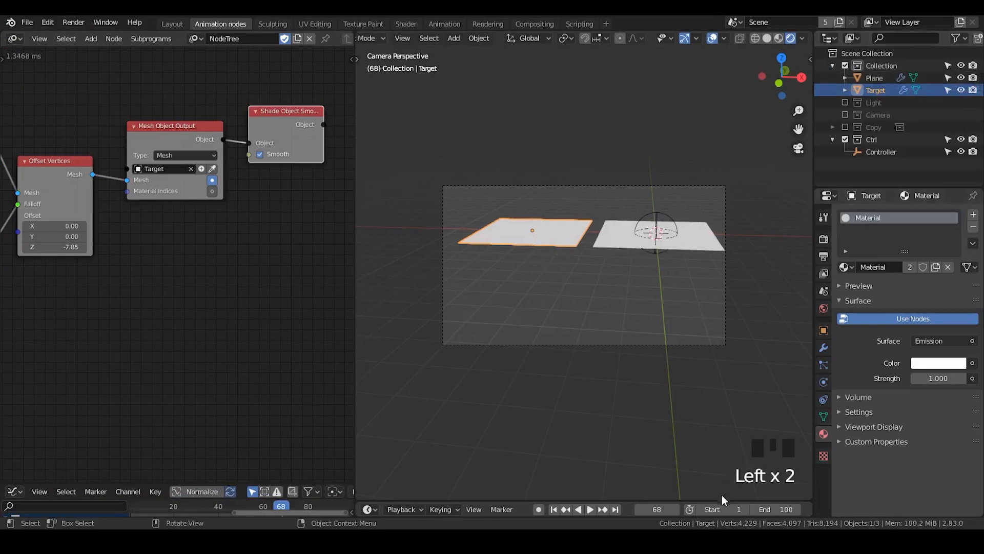
pyautogui.click(590, 509)
pyautogui.click(590, 509)
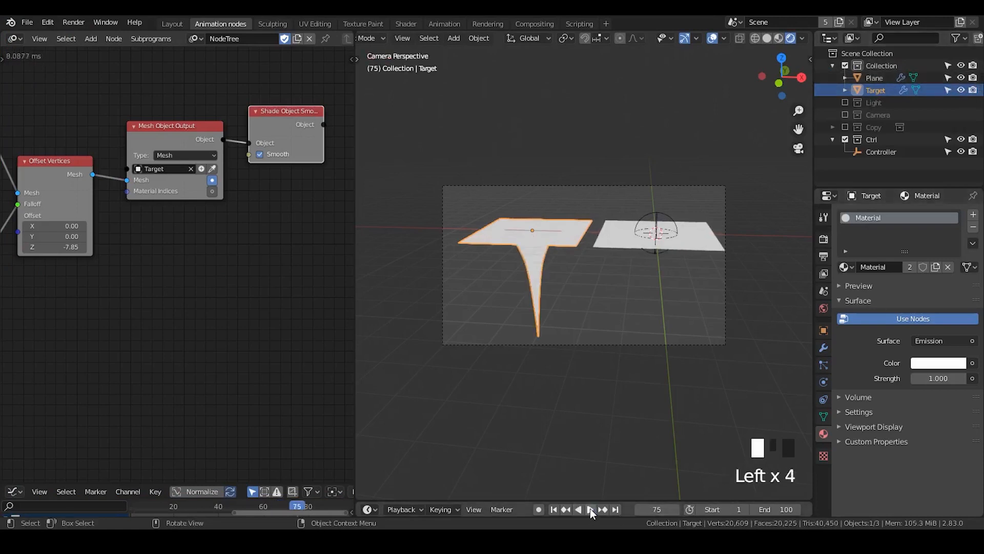
# - Show the Disable in Viewports toggles in the outliner, and hide and unhide the Plane for comparison
pyautogui.click(957, 38)
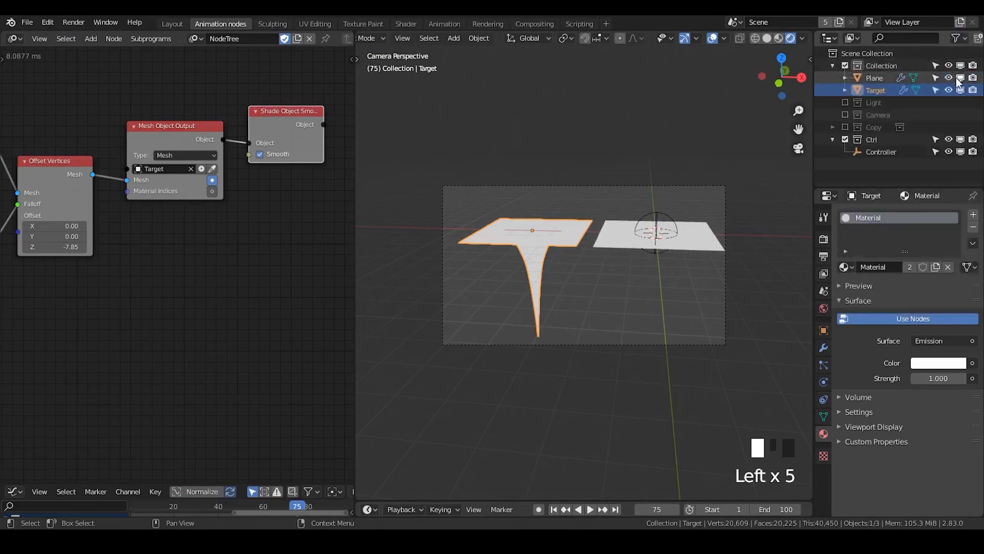
pyautogui.click(949, 78)
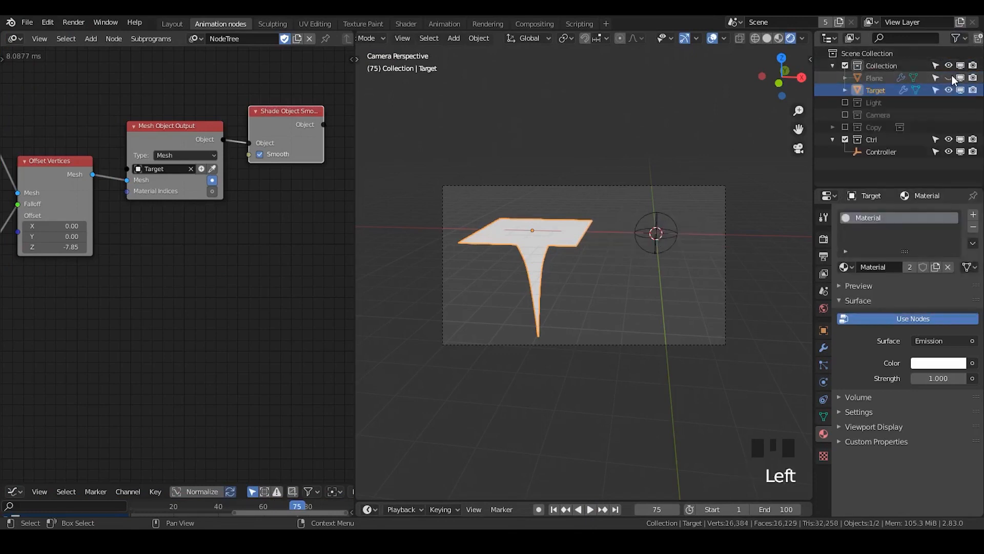
pyautogui.click(952, 76)
# - Globally disable the Plane in viewports, play the animation to frame 94, and return to frame 1
pyautogui.click(961, 78)
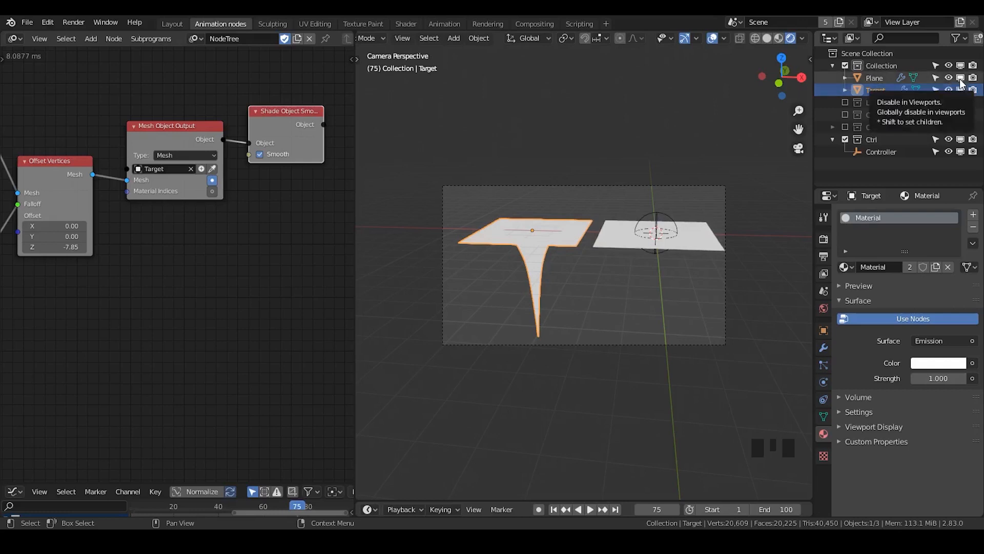
pyautogui.click(960, 79)
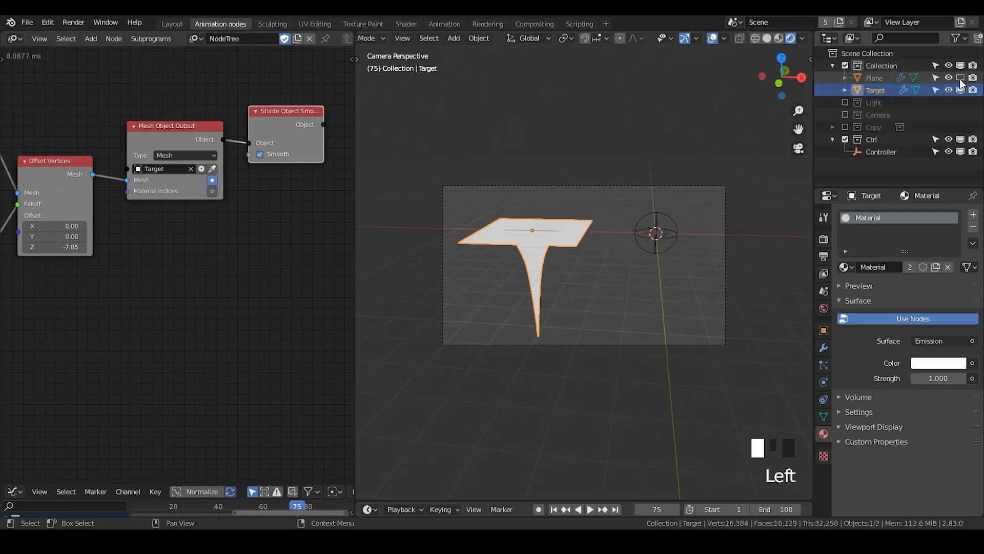
pyautogui.click(590, 510)
pyautogui.click(590, 509)
pyautogui.click(554, 510)
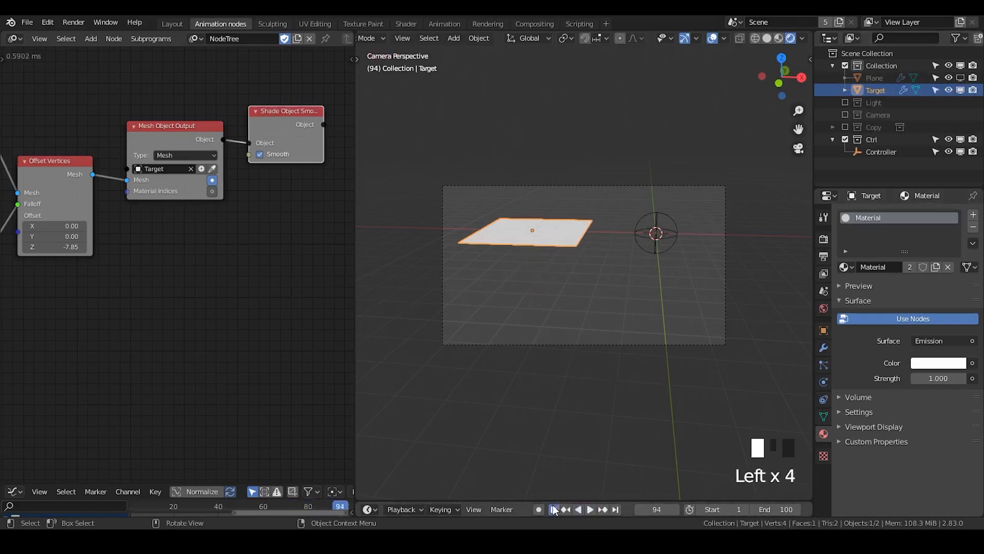
# - Re-enable the Plane in viewports and select it to show its modifier settings
pyautogui.click(881, 78)
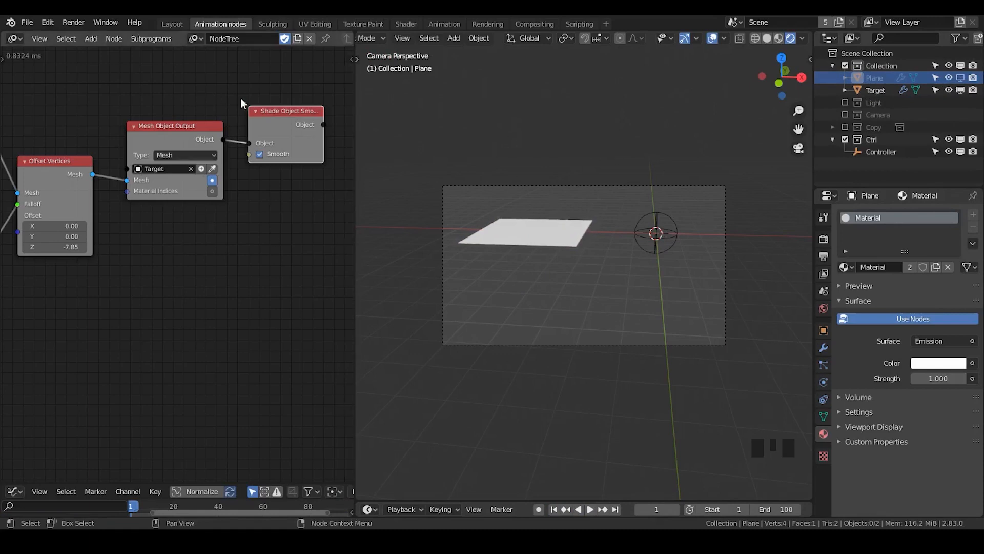
pyautogui.moveTo(128, 232); pyautogui.dragTo(227, 229, button='middle')
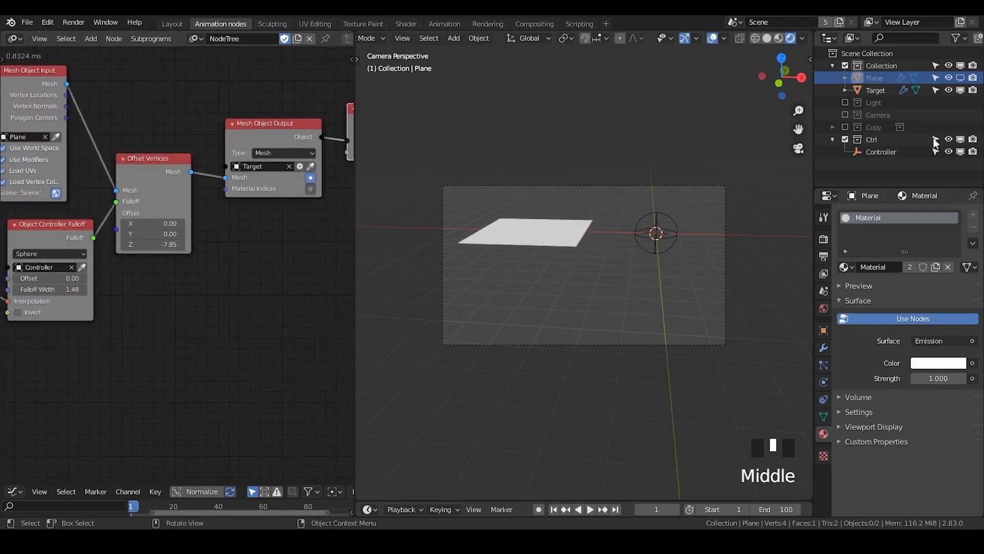
pyautogui.click(961, 78)
pyautogui.click(882, 78)
pyautogui.click(824, 348)
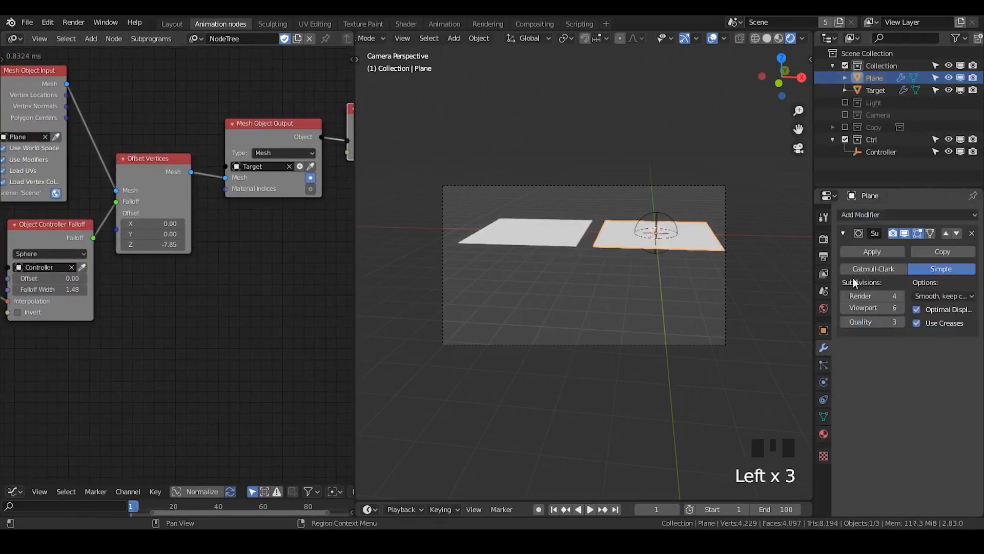
# - Collapse the Plane's Subdivision modifier and disable the Plane in both renders and viewports
pyautogui.click(842, 233)
pyautogui.click(972, 78)
pyautogui.click(960, 77)
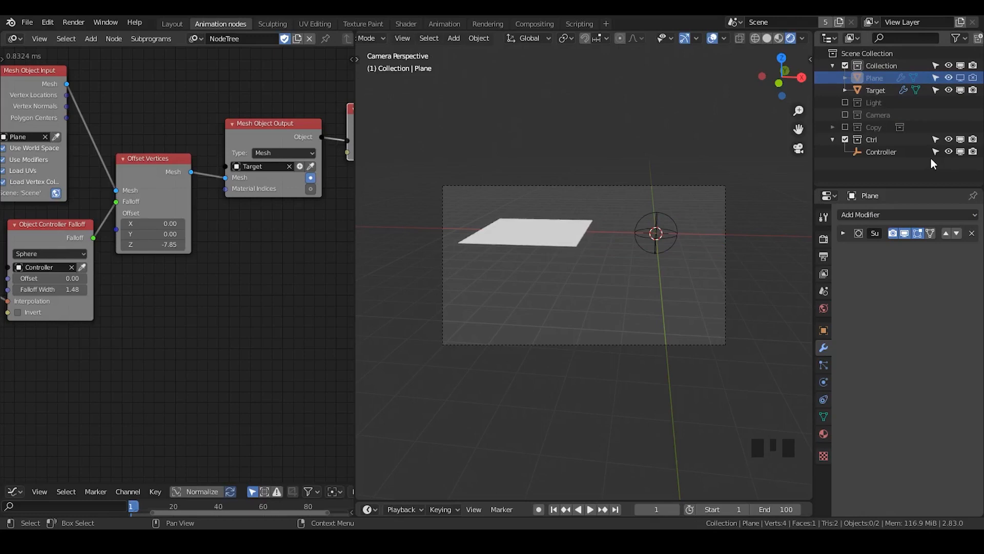
# - Expand the Plane's Subdivision modifier and turn off its viewport and render display
pyautogui.click(850, 232)
pyautogui.click(844, 234)
pyautogui.click(904, 233)
pyautogui.click(893, 233)
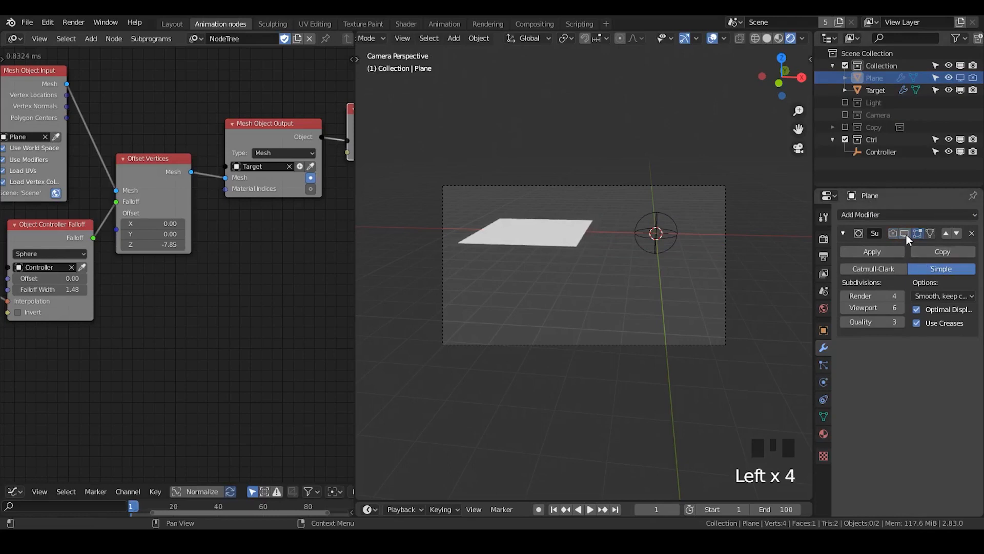
# - Re-enable the Plane in viewports and renders, and turn its Subdivision modifier back on for both
pyautogui.click(961, 78)
pyautogui.click(973, 78)
pyautogui.click(905, 233)
pyautogui.click(893, 233)
pyautogui.click(844, 234)
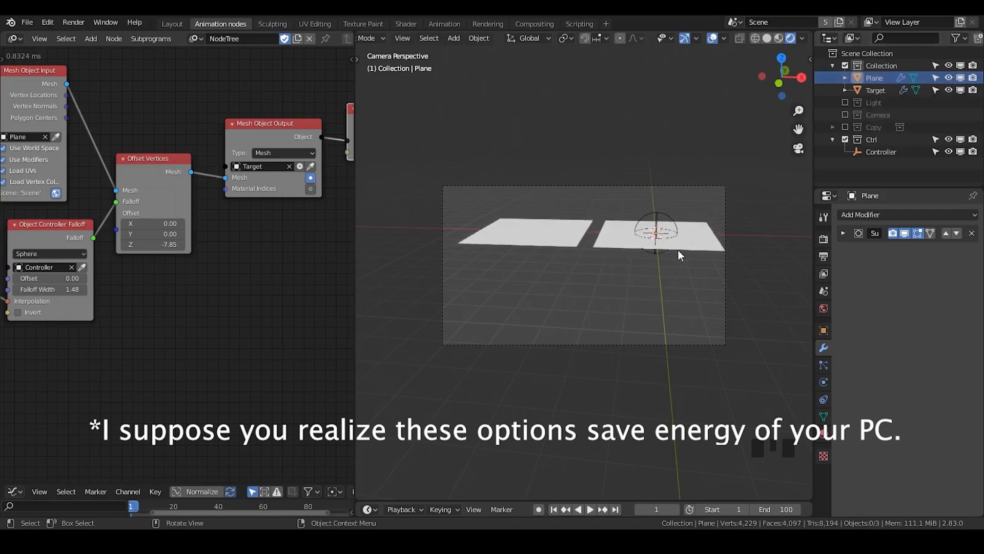
# - Turn off Show in Renders and Show in Viewports in the Plane's object visibility settings
pyautogui.moveTo(265, 219); pyautogui.dragTo(155, 205, button='middle')
pyautogui.scroll(-2, 461, 154)
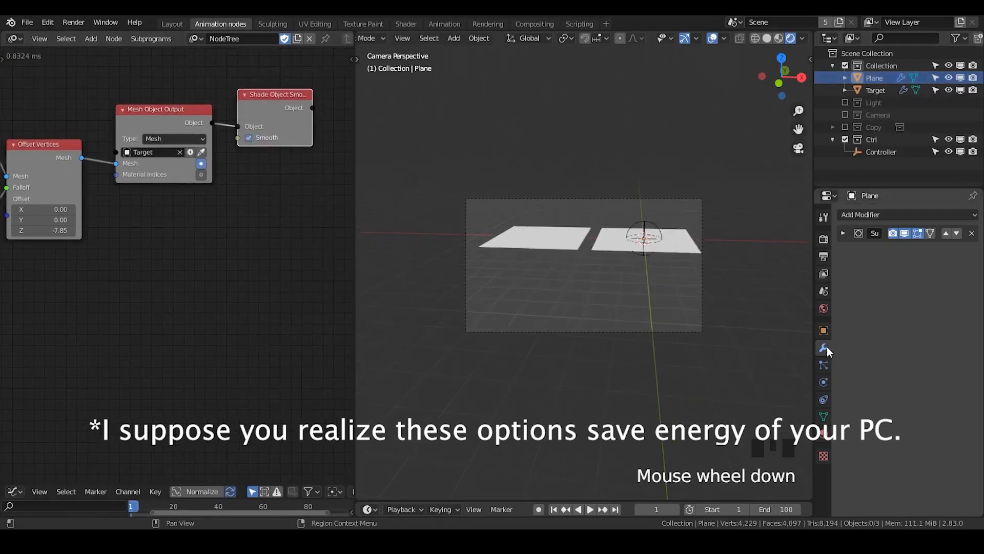
pyautogui.click(824, 331)
pyautogui.click(862, 333)
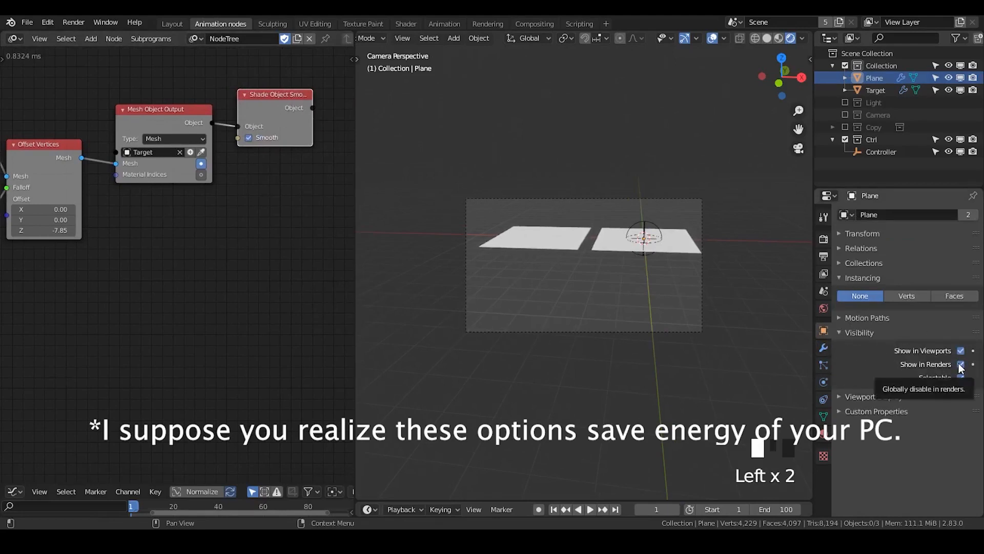
pyautogui.click(961, 364)
pyautogui.click(961, 350)
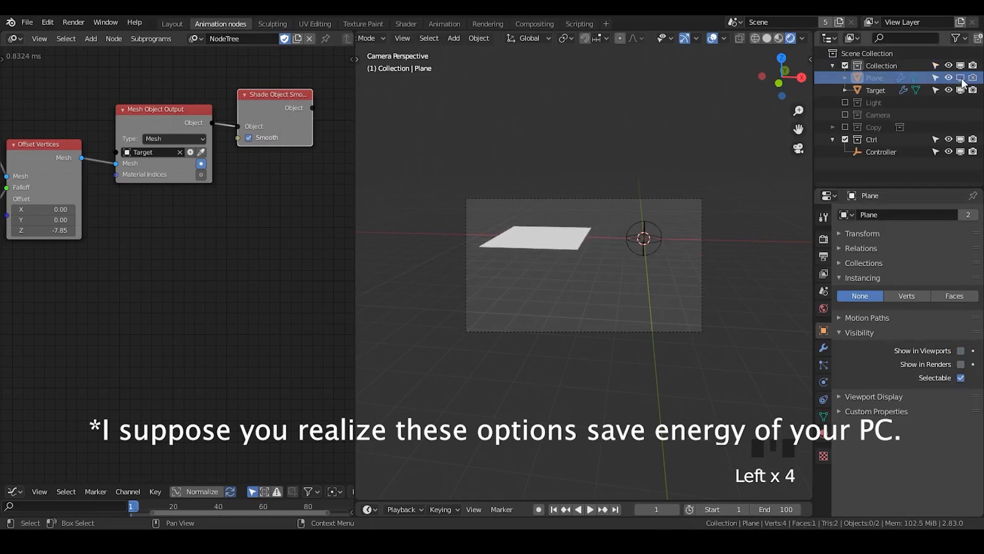
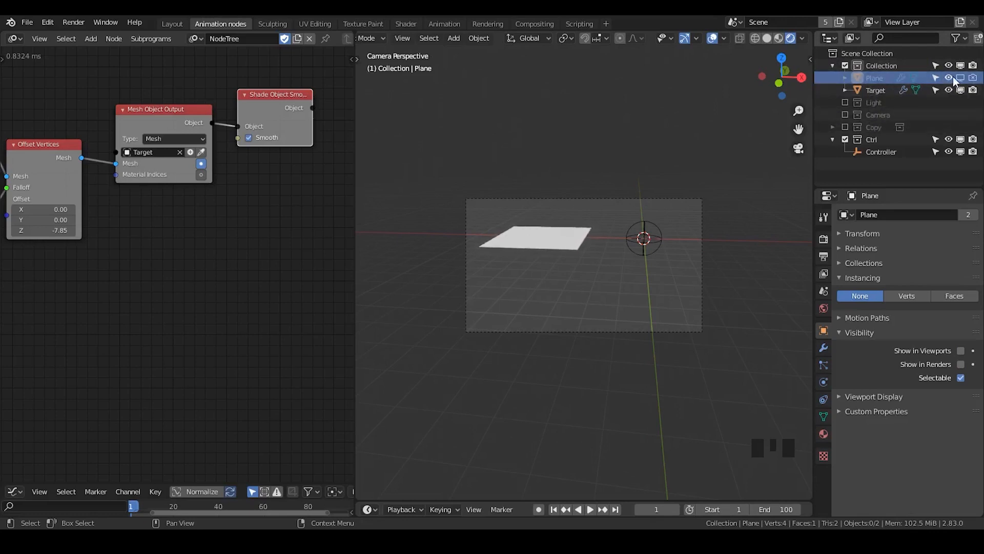
# - Add an Object Visibility Output node below Shade Object Smooth and activate its Hide Viewport and Hide Render inputs
pyautogui.moveTo(250, 182); pyautogui.dragTo(216, 184, button='middle')
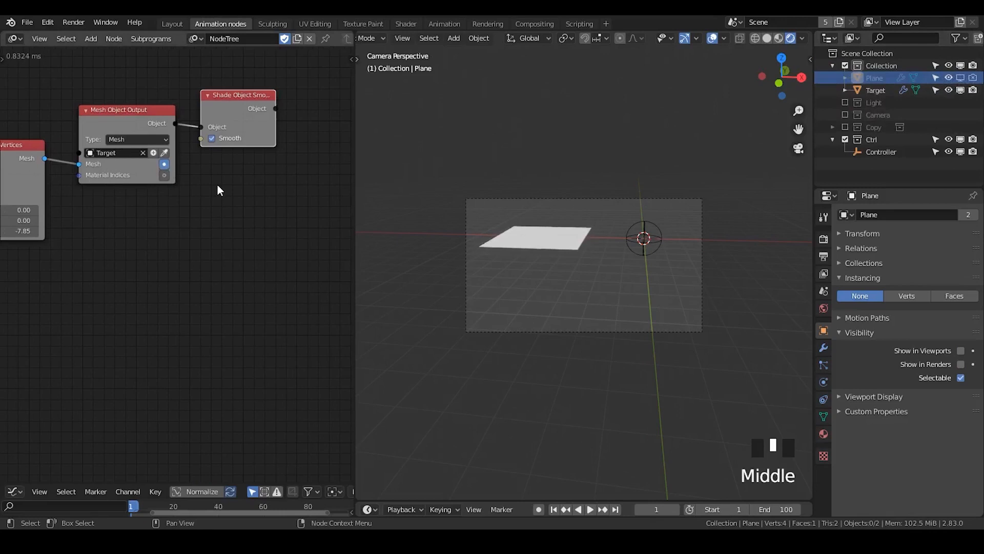
pyautogui.scroll(-1, 222, 208)
pyautogui.scroll(-1, 507, 273)
pyautogui.scroll(1, 249, 214)
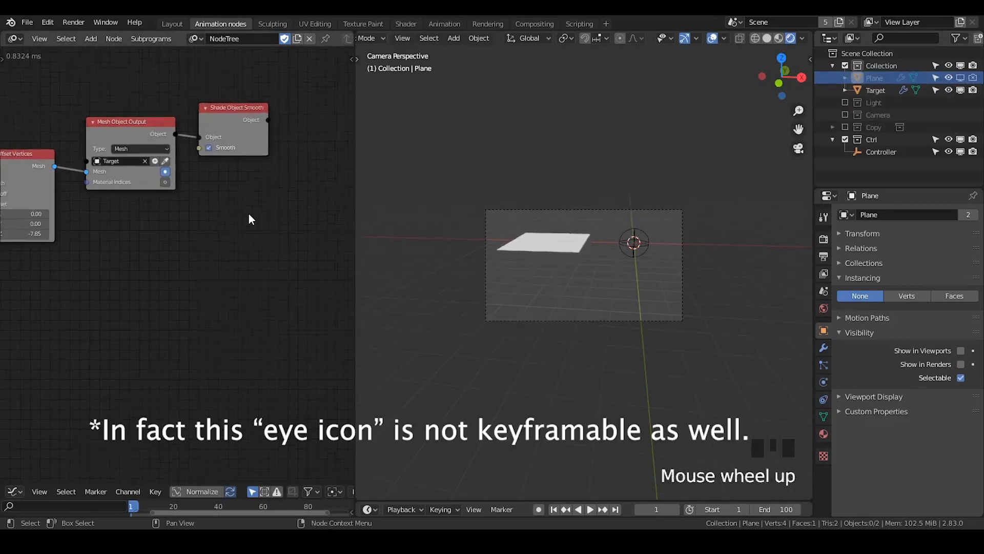
pyautogui.hotkey('ctrl', 'a')
pyautogui.write('visi')
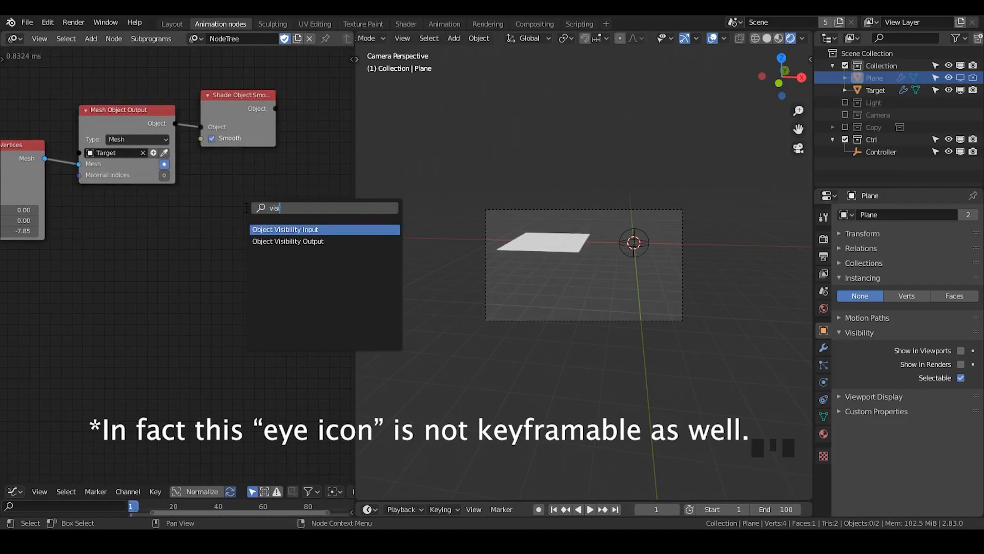
pyautogui.press('Down')
pyautogui.press('Return')
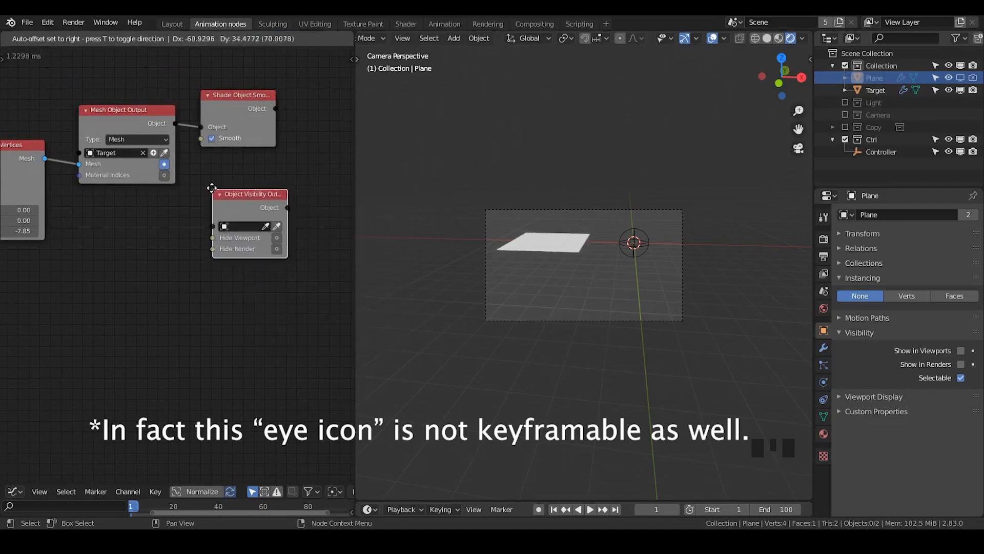
pyautogui.click(278, 244)
pyautogui.click(278, 248)
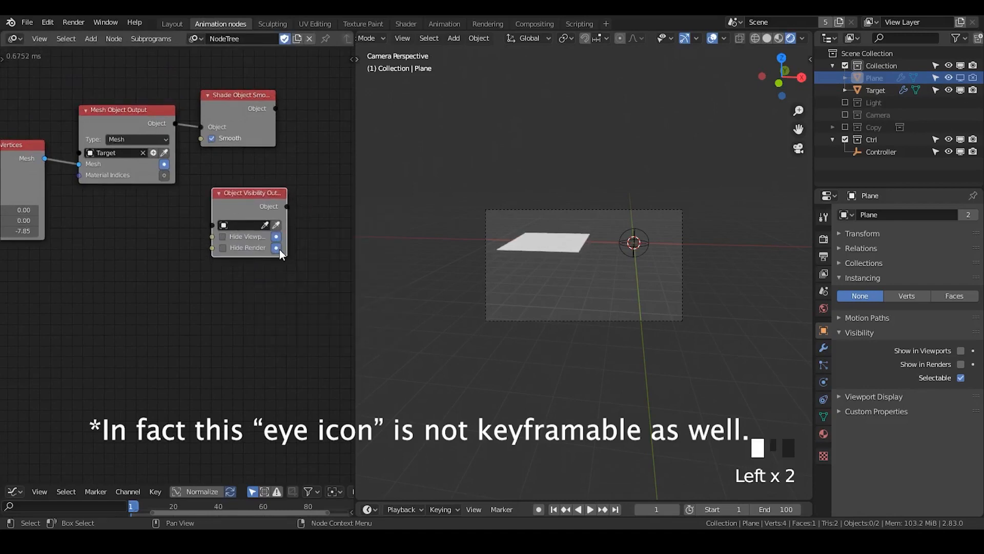
pyautogui.moveTo(251, 199); pyautogui.dragTo(255, 181)
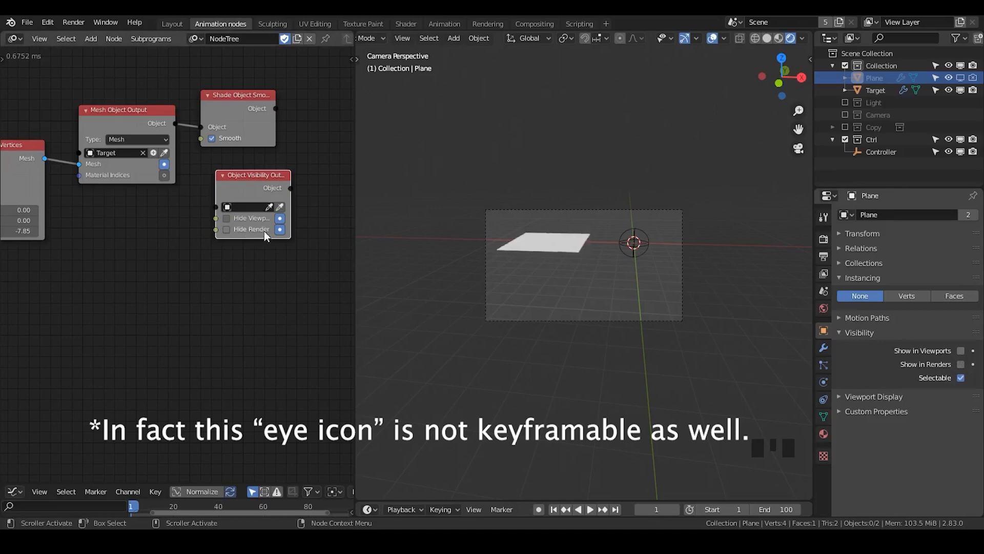
# - Connect the Mesh Object Output's object to the visibility node, and test Hide Viewport and Hide Render on and off
pyautogui.click(226, 218)
pyautogui.click(227, 230)
pyautogui.moveTo(175, 124); pyautogui.dragTo(216, 207)
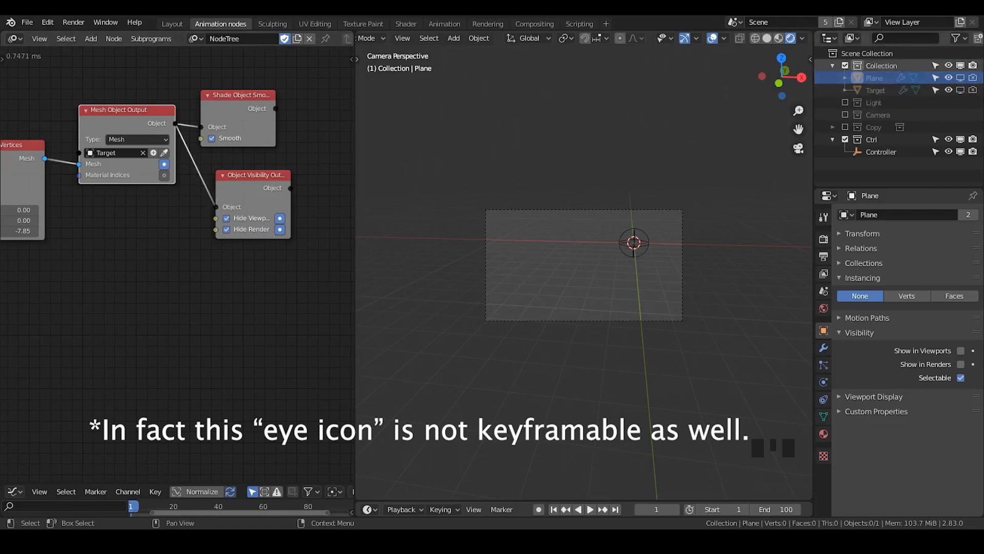
pyautogui.click(226, 218)
pyautogui.click(227, 230)
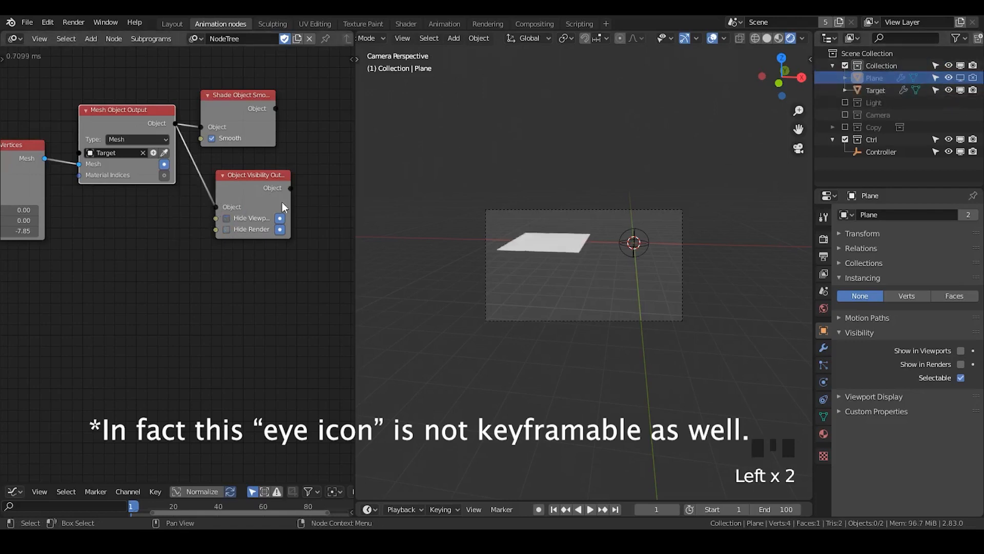
# - Select the Target and delete the Object Visibility Output node
pyautogui.click(874, 91)
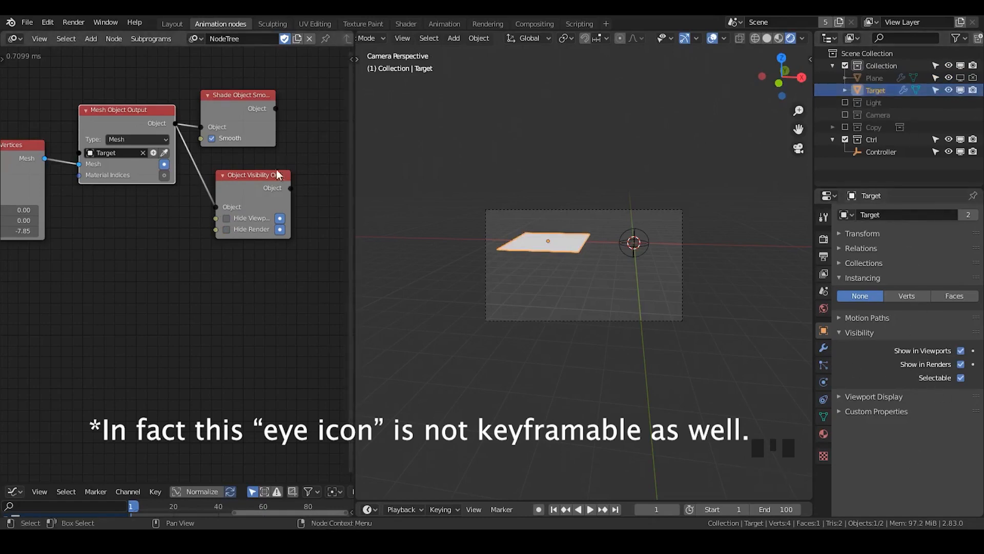
pyautogui.click(266, 189)
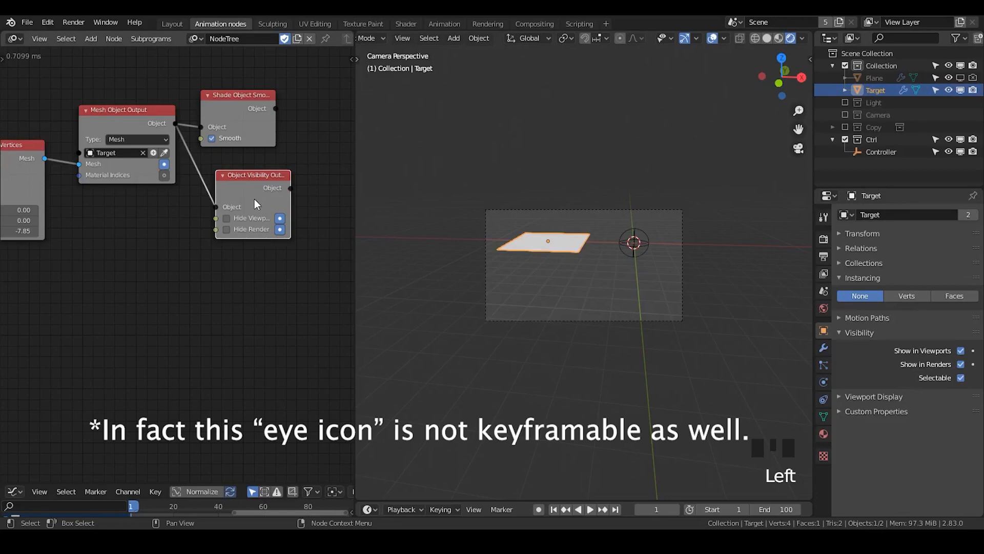
pyautogui.press('x')
pyautogui.scroll(-1, 566, 288)
pyautogui.scroll(1, 572, 265)
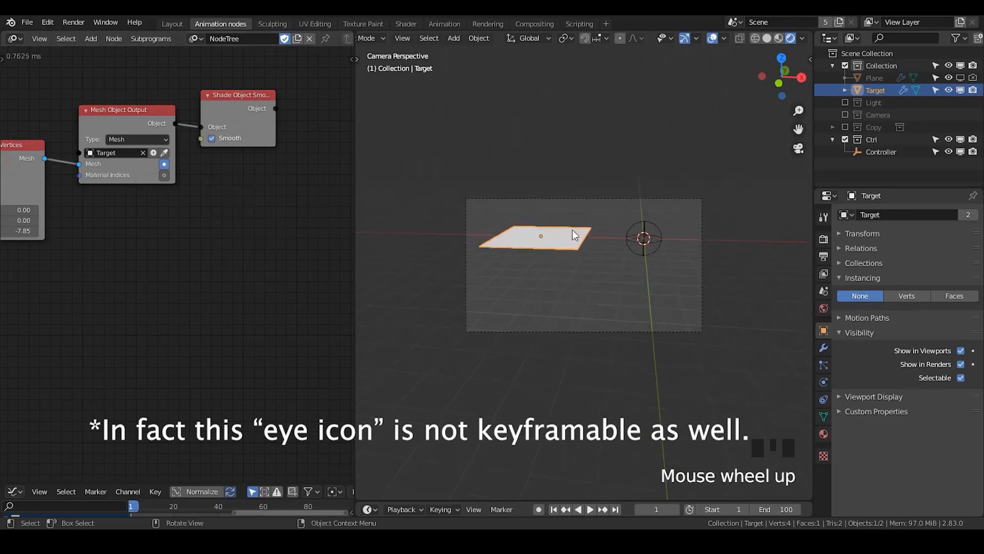
# - Enable the Plane in viewports and renders again, and select it in the outliner
pyautogui.moveTo(887, 91)
pyautogui.mouseDown()
pyautogui.moveTo(900, 131)
pyautogui.moveTo(882, 125)
pyautogui.moveTo(871, 92)
pyautogui.mouseUp()
pyautogui.click(962, 78)
pyautogui.click(973, 77)
pyautogui.click(872, 79)
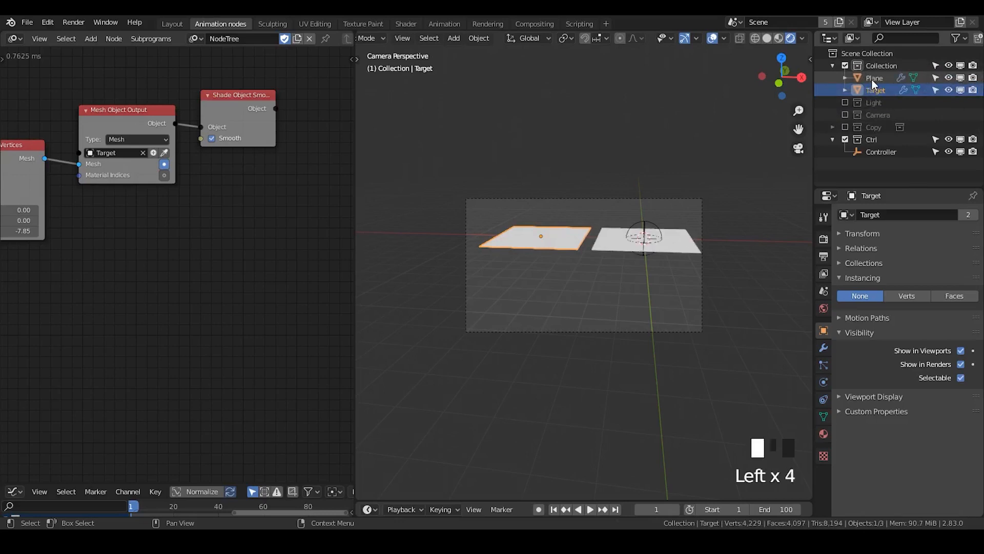
# - Play the animation to frame 18 and expand the Plane's Subdivision modifier settings
pyautogui.click(590, 511)
pyautogui.click(589, 512)
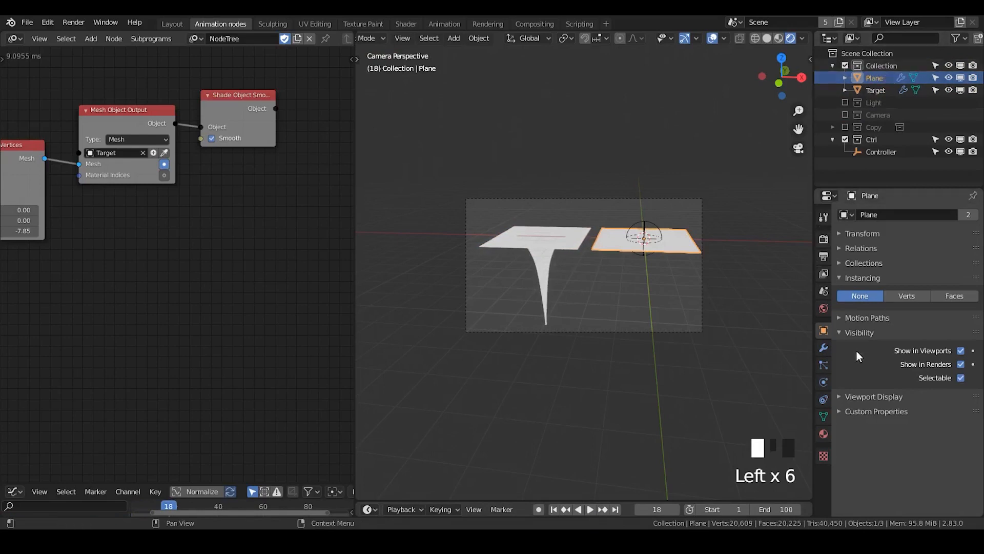
pyautogui.click(856, 333)
pyautogui.click(855, 279)
pyautogui.click(824, 347)
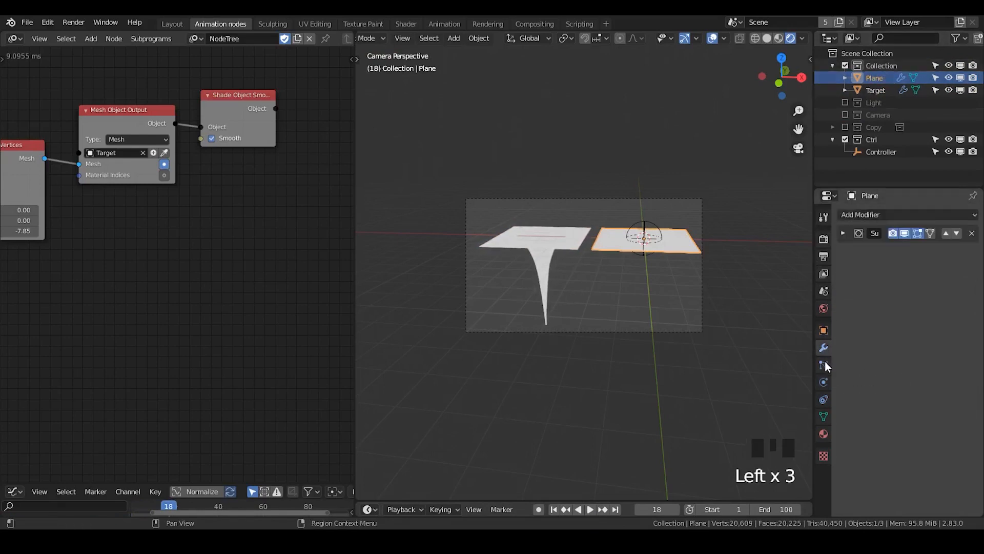
pyautogui.click(844, 234)
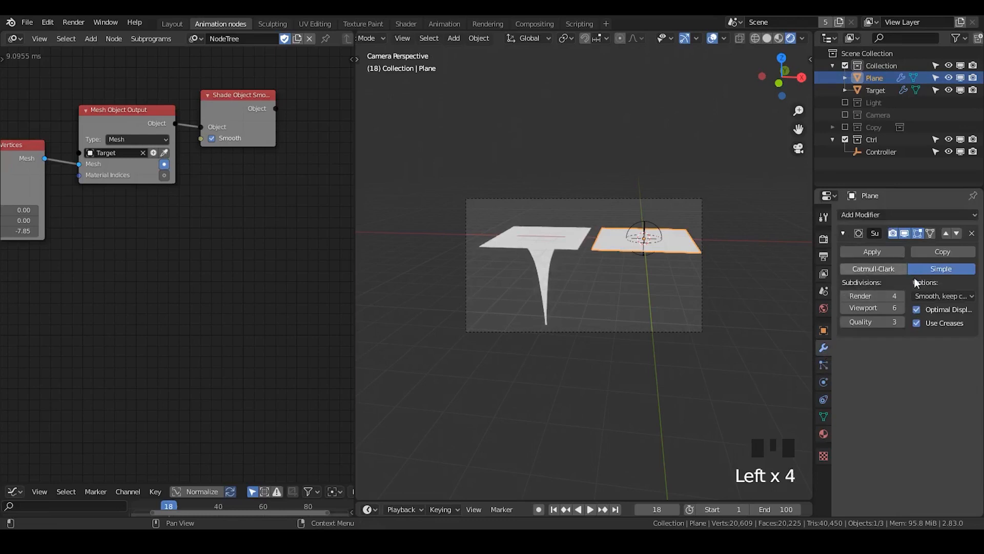
# - Toggle Use Modifiers off and on again in the Mesh Object Input node, and hide the Plane in the viewport
pyautogui.moveTo(7, 253); pyautogui.dragTo(243, 247, button='middle')
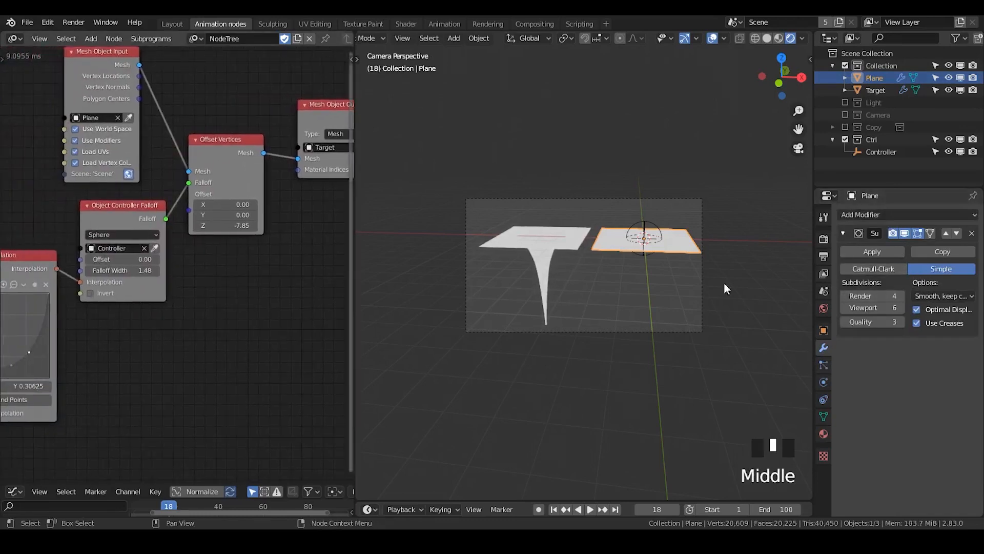
pyautogui.click(79, 143)
pyautogui.click(78, 143)
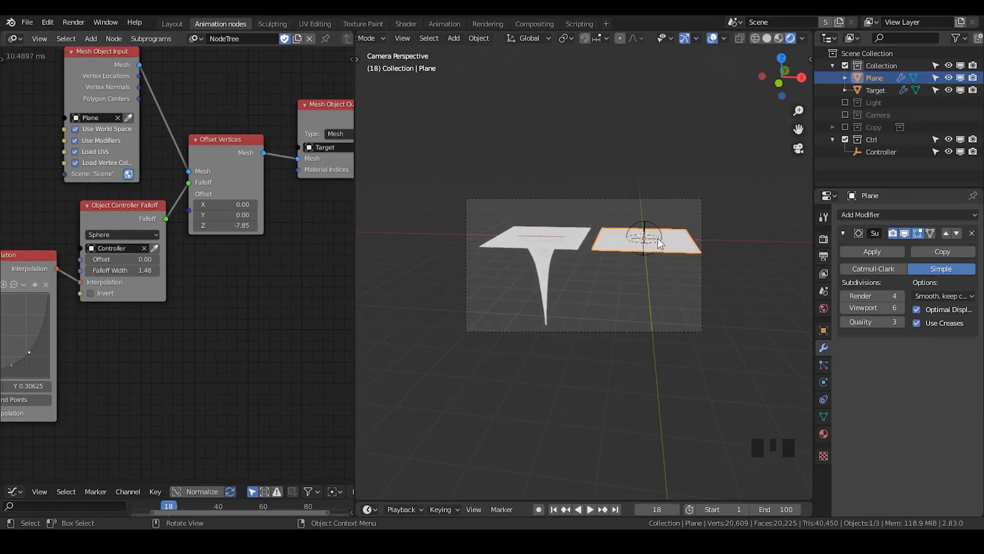
pyautogui.click(949, 78)
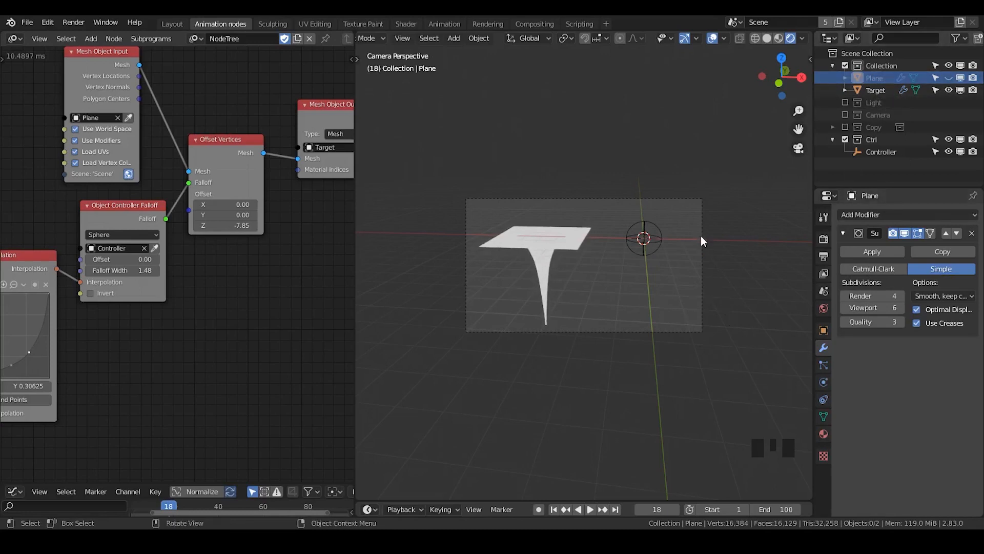
# - Disable the Plane in viewports and in renders
pyautogui.click(961, 78)
pyautogui.click(973, 78)
pyautogui.click(973, 78)
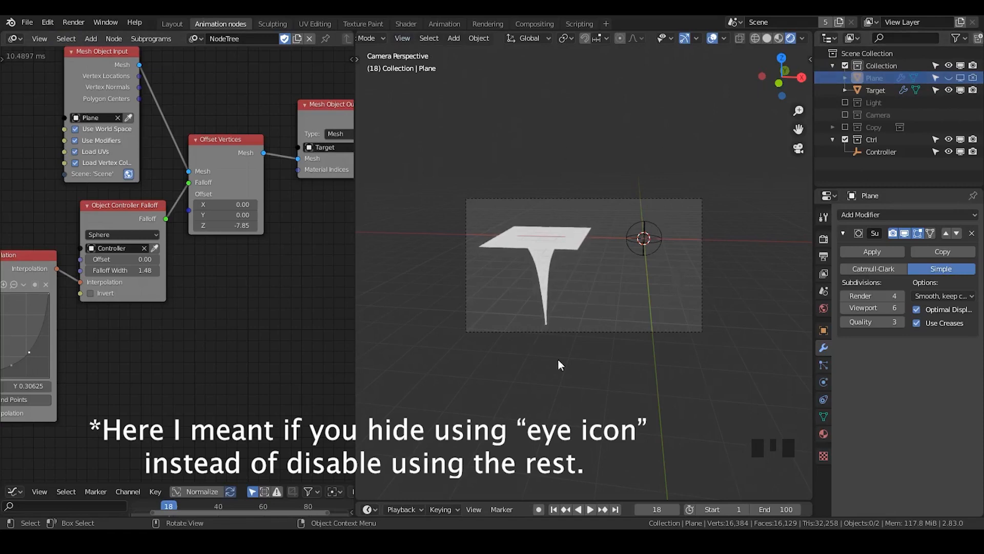
pyautogui.click(70, 23)
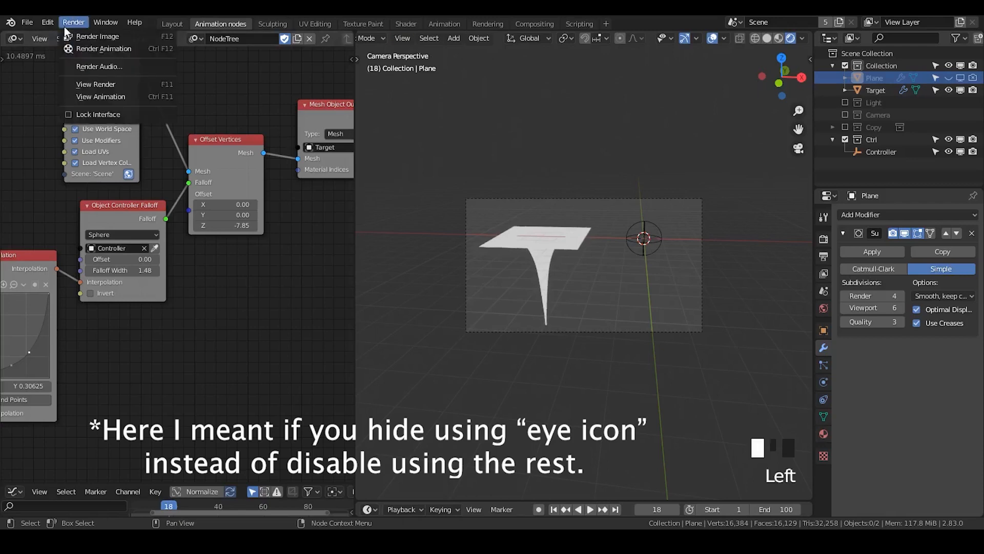
pyautogui.click(68, 23)
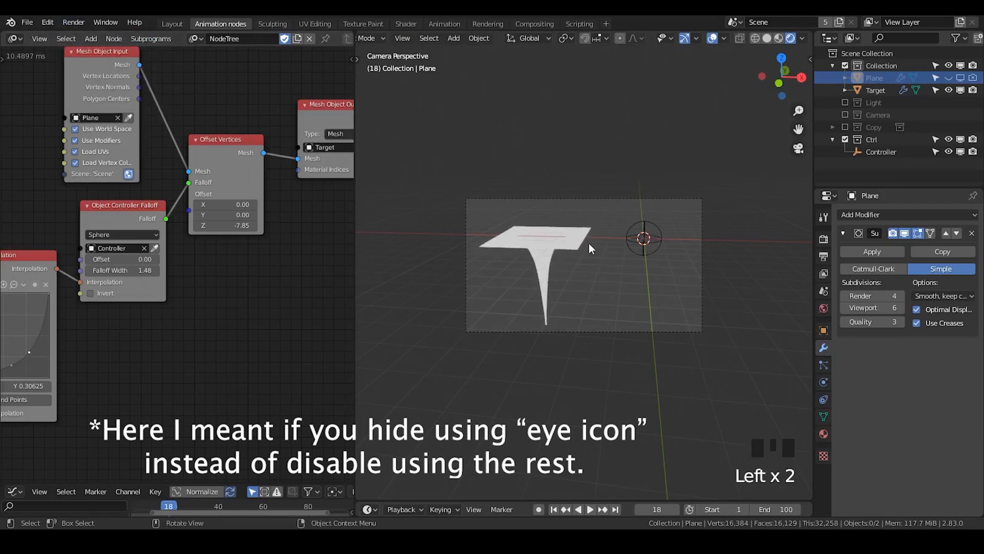
# - Select the Target, switch the viewport to Solid shading, and collapse the Target's Bevel modifier settings
pyautogui.click(570, 232)
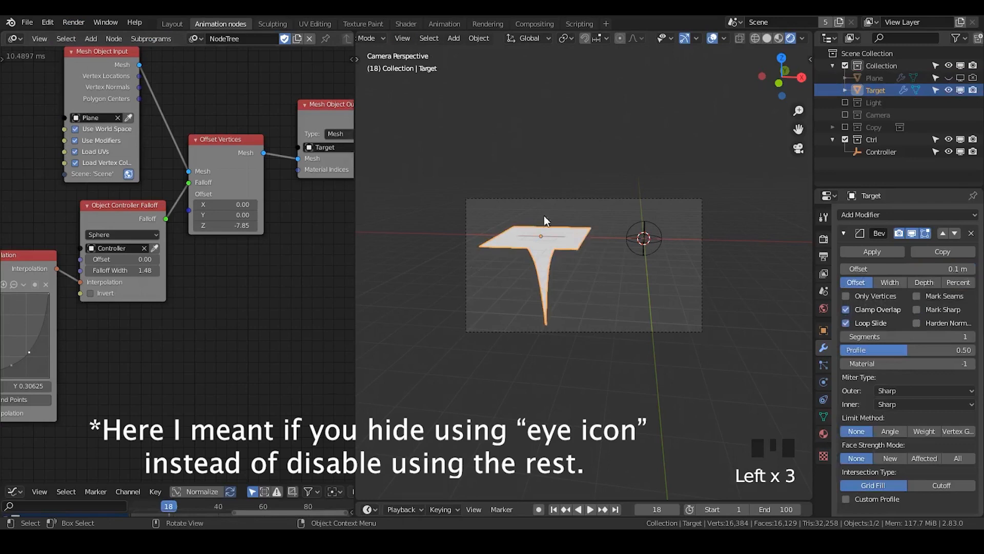
pyautogui.scroll(1, 635, 319)
pyautogui.click(770, 40)
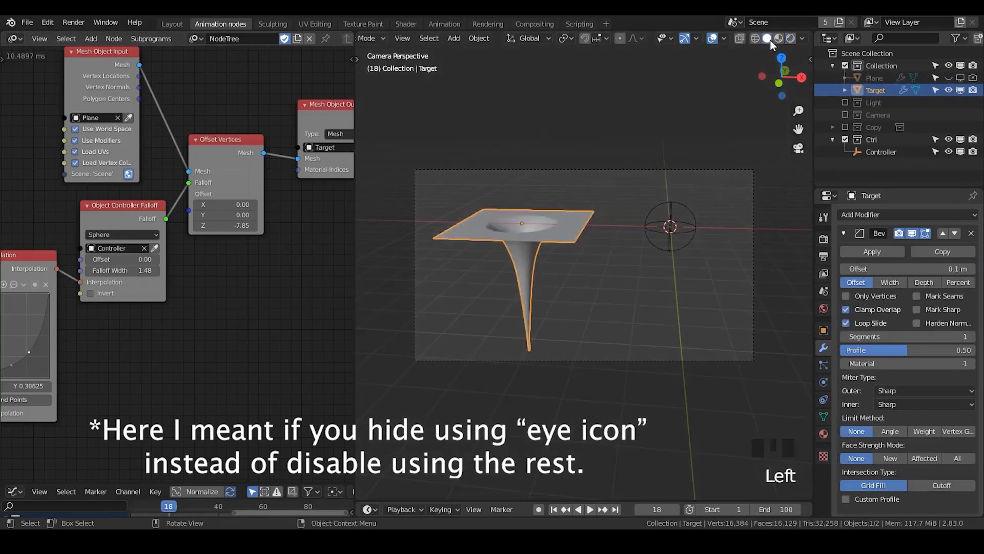
pyautogui.click(597, 178)
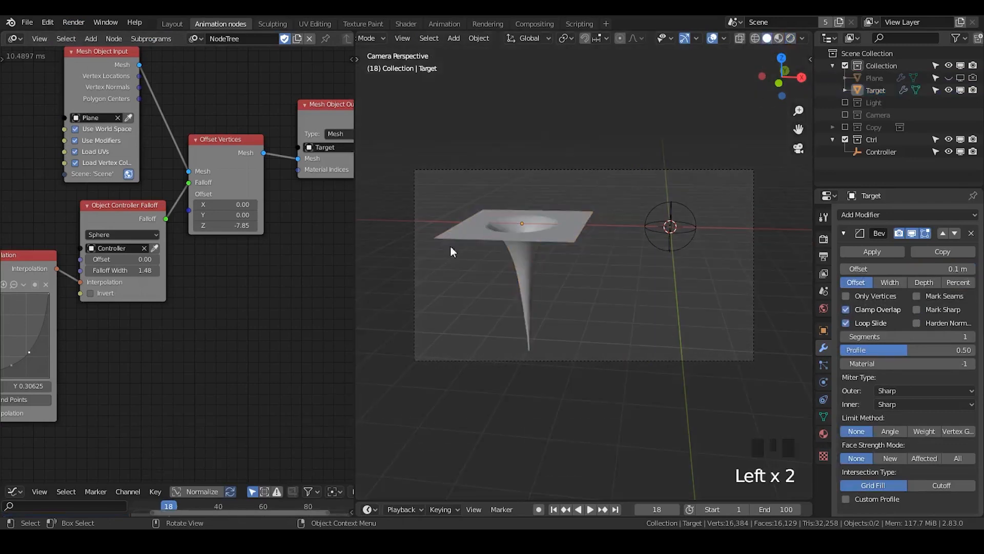
pyautogui.click(843, 233)
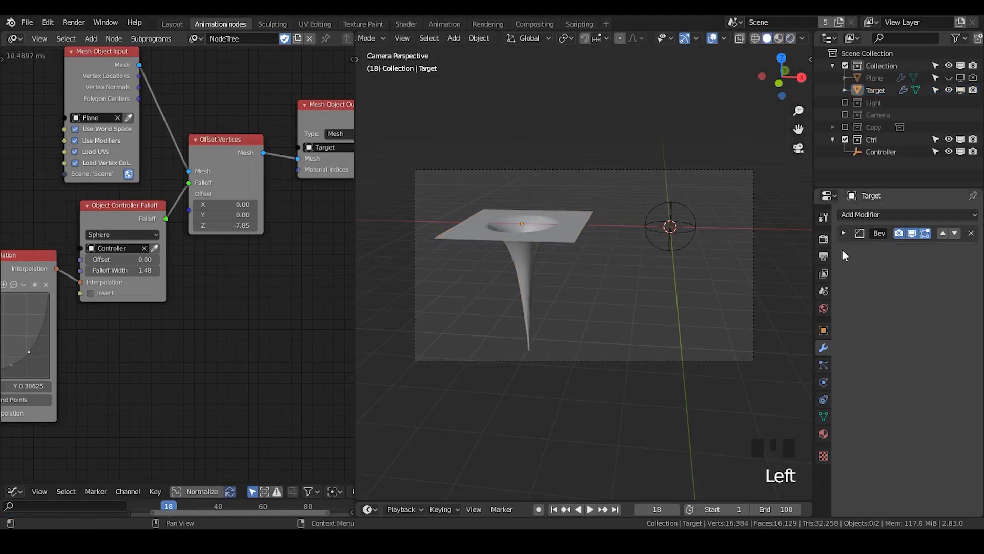
# - Turn off Use World Space in the Mesh Object Input node and make the Plane visible in viewports and renders again
pyautogui.click(77, 129)
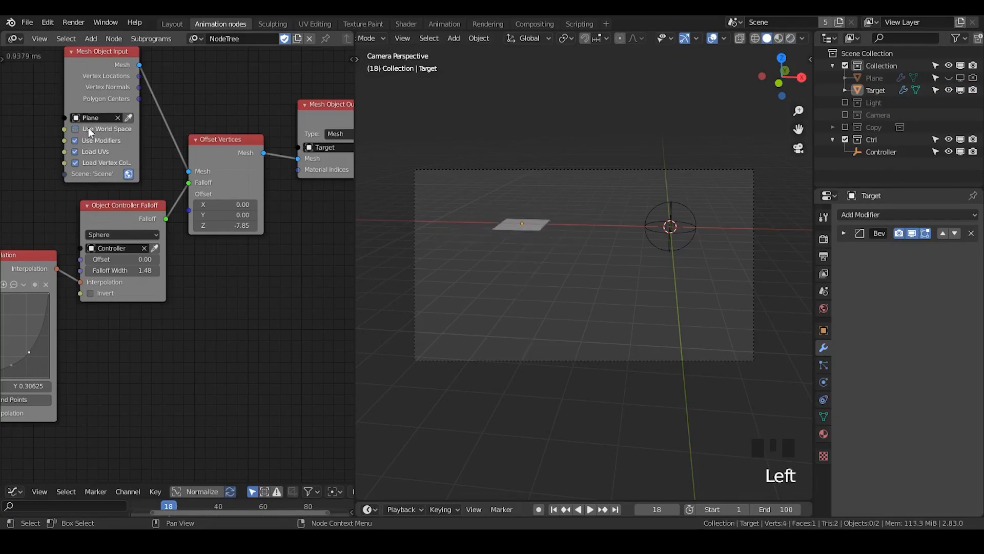
pyautogui.click(875, 78)
pyautogui.click(963, 79)
pyautogui.click(962, 78)
pyautogui.click(962, 78)
pyautogui.click(960, 77)
pyautogui.click(949, 76)
pyautogui.click(902, 78)
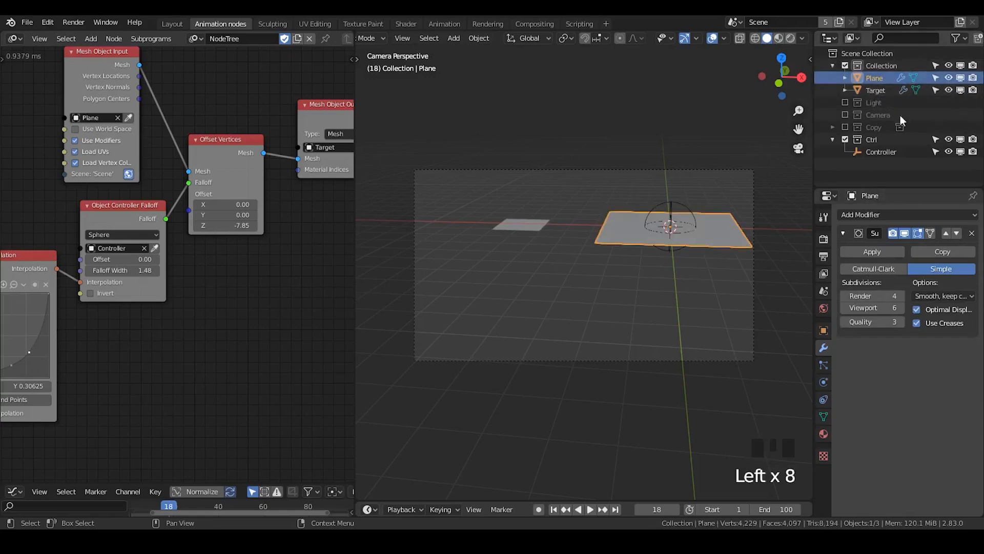
# - Raise the Plane along the Z axis above the Controller and play the animation to frame 33
pyautogui.keyDown('shift'); pyautogui.moveTo(678, 245); pyautogui.dragTo(639, 309, button='middle'); pyautogui.keyUp('shift')
pyautogui.press('g')
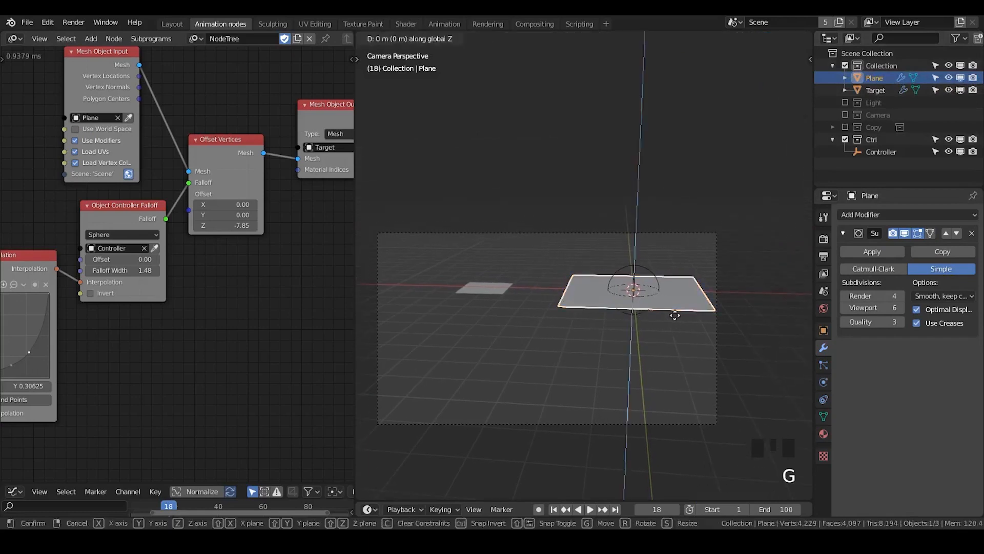
pyautogui.click(611, 511)
pyautogui.click(591, 510)
pyautogui.click(592, 509)
# - Select the deformed Target and clear its location, scale and rotation
pyautogui.click(486, 331)
pyautogui.keyDown('shift'); pyautogui.moveTo(521, 335); pyautogui.dragTo(535, 309, button='middle'); pyautogui.keyUp('shift')
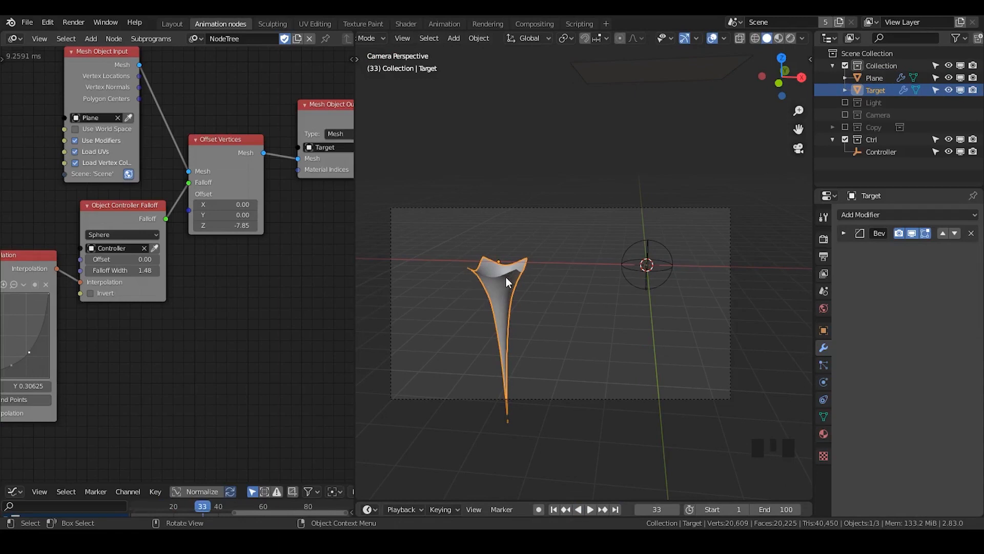
pyautogui.hotkey('alt', 'g')
pyautogui.hotkey('alt', 's')
pyautogui.hotkey('alt', 'r')
pyautogui.keyDown('shift'); pyautogui.moveTo(505, 281); pyautogui.dragTo(458, 297, button='middle'); pyautogui.keyUp('shift')
# - Try moving the Controller along the Z axis and scaling it to test the funnel deformation
pyautogui.click(619, 279)
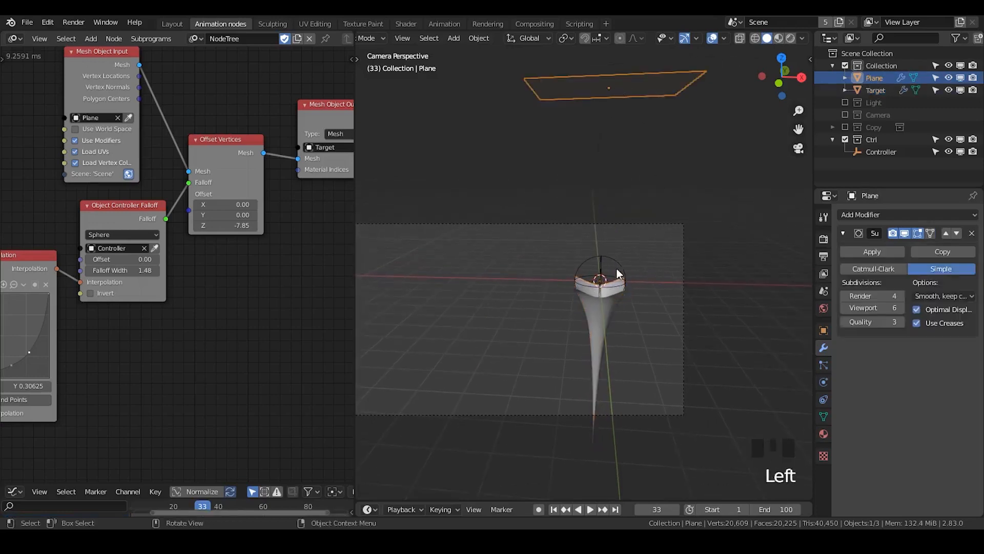
pyautogui.click(620, 278)
pyautogui.press('g')
pyautogui.press('z')
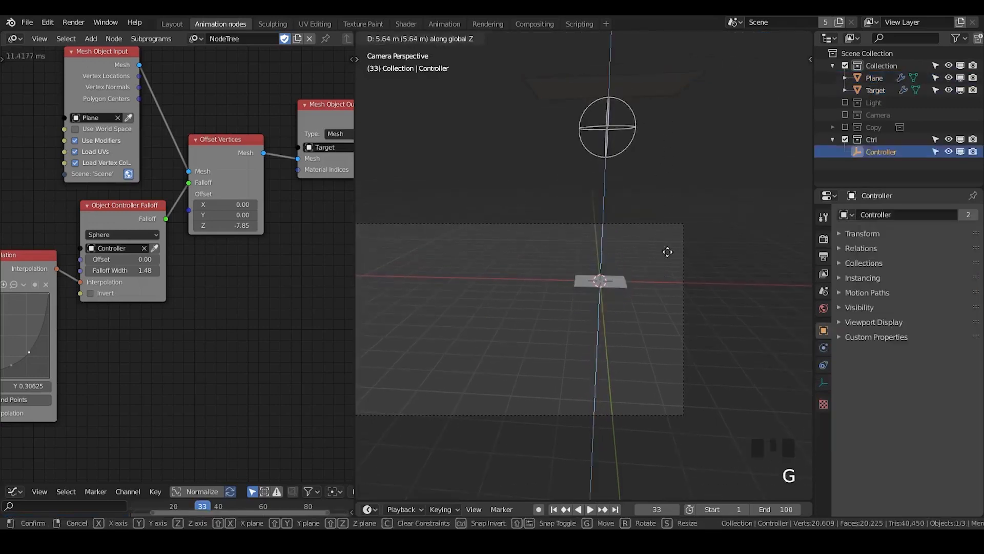
pyautogui.press('s')
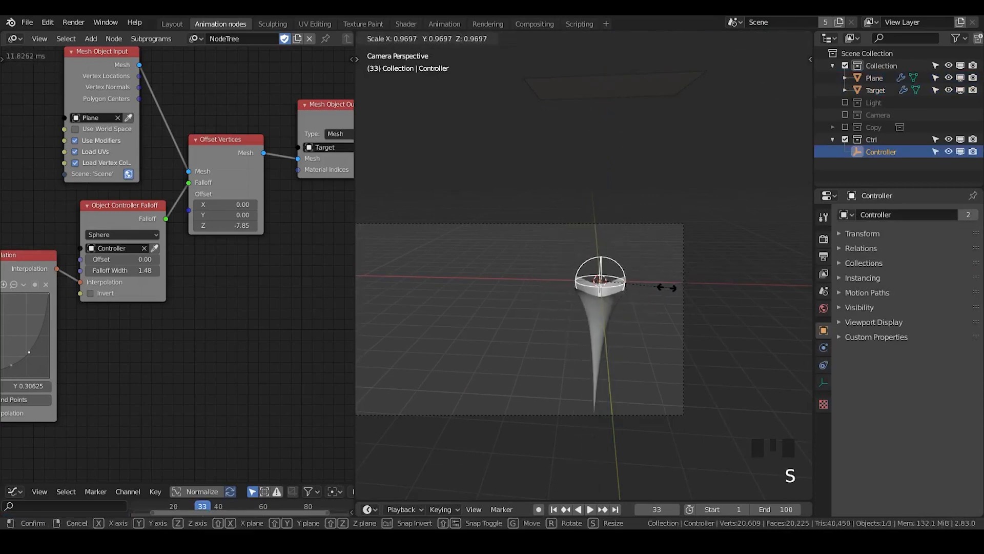
pyautogui.click(675, 269)
# - Select the raised Plane, disable it in viewports, and enable it again
pyautogui.click(618, 305)
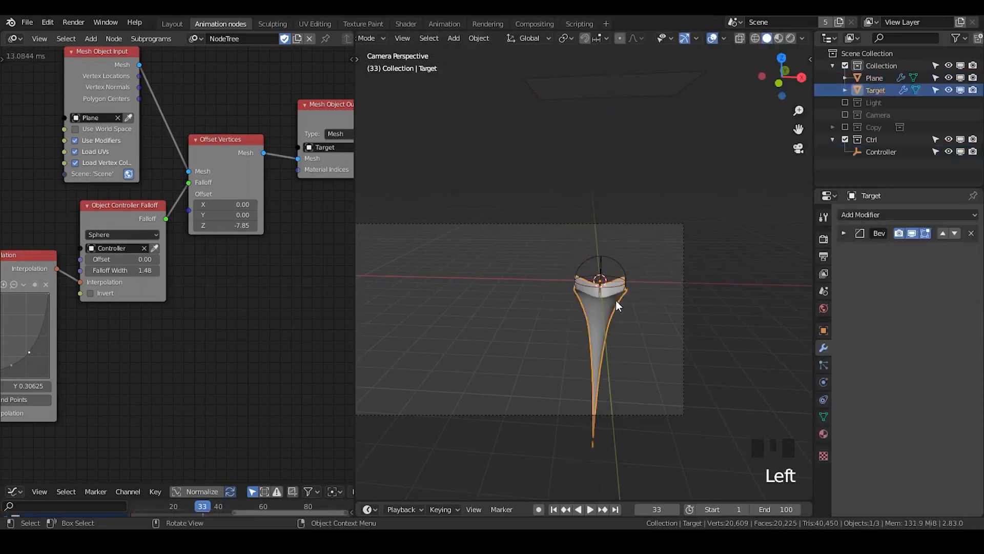
pyautogui.click(635, 97)
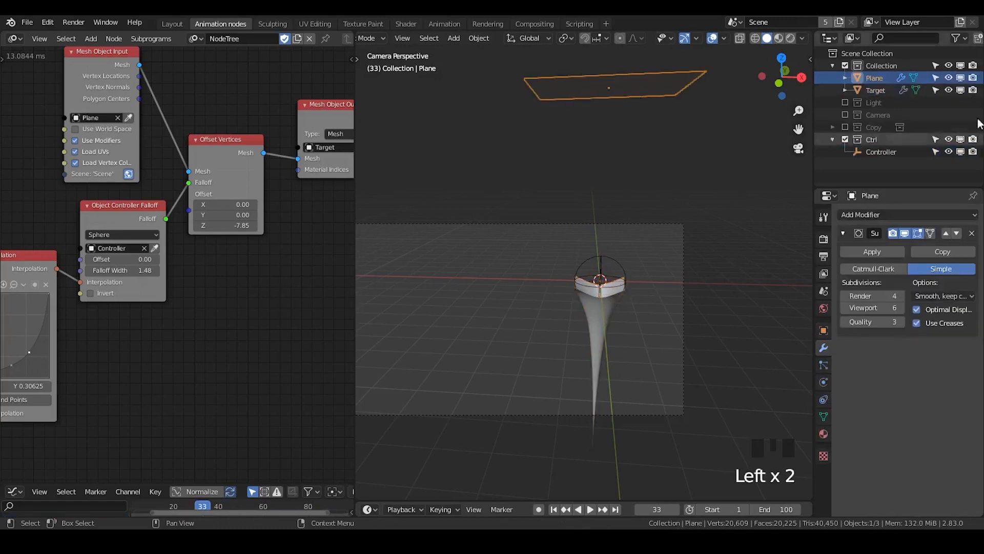
pyautogui.click(961, 79)
pyautogui.click(961, 79)
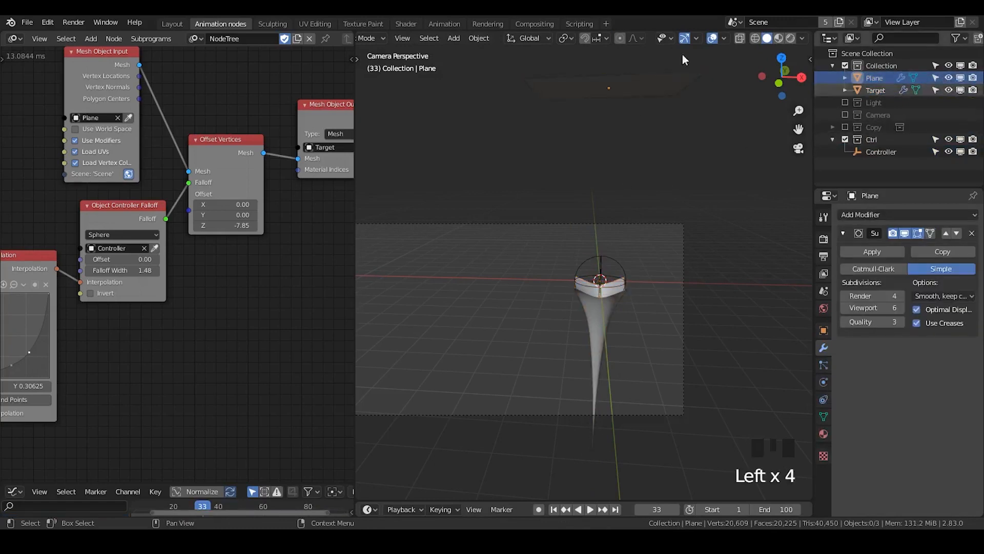
pyautogui.click(571, 82)
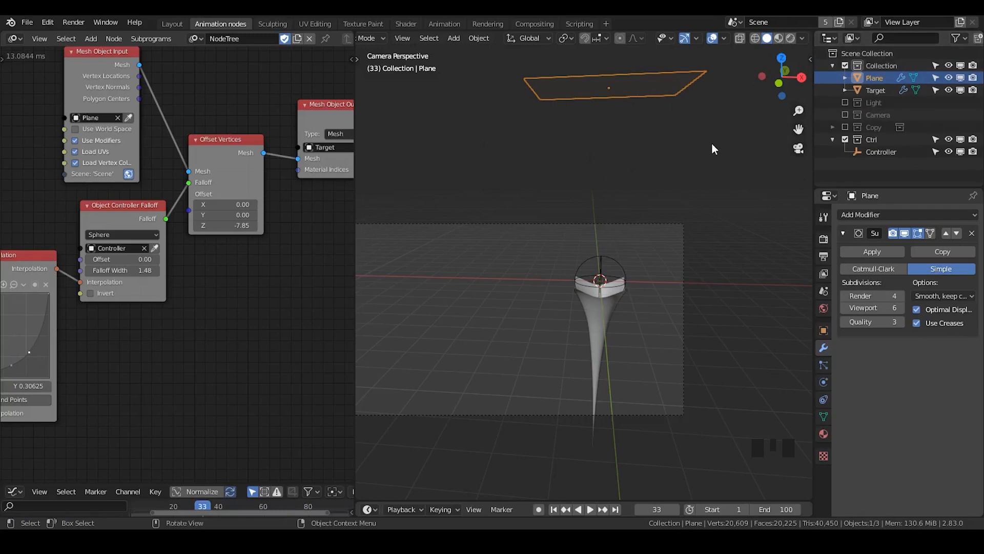
# - With Use World Space back on, clear the Plane's location and play the animation to frame 47
pyautogui.click(587, 88)
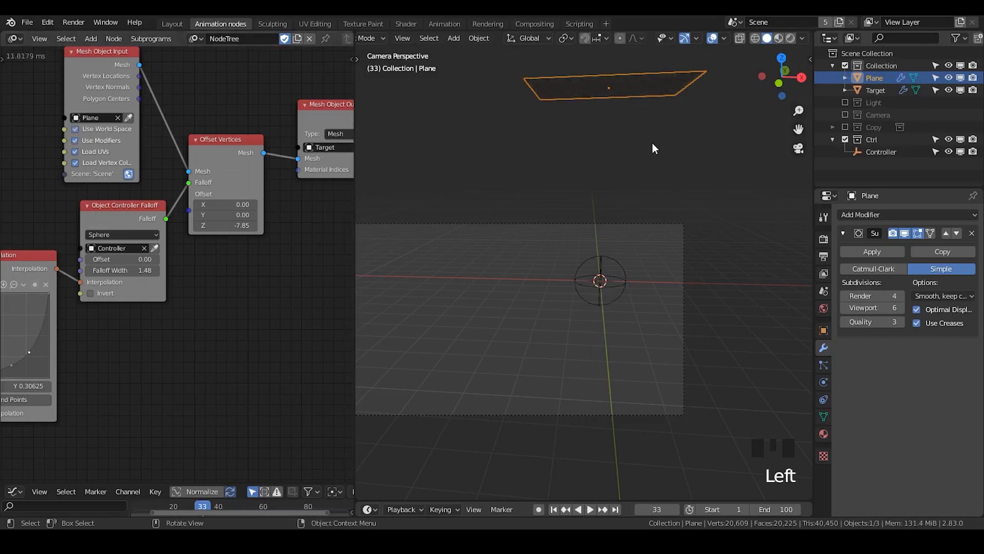
pyautogui.hotkey('alt', 'g')
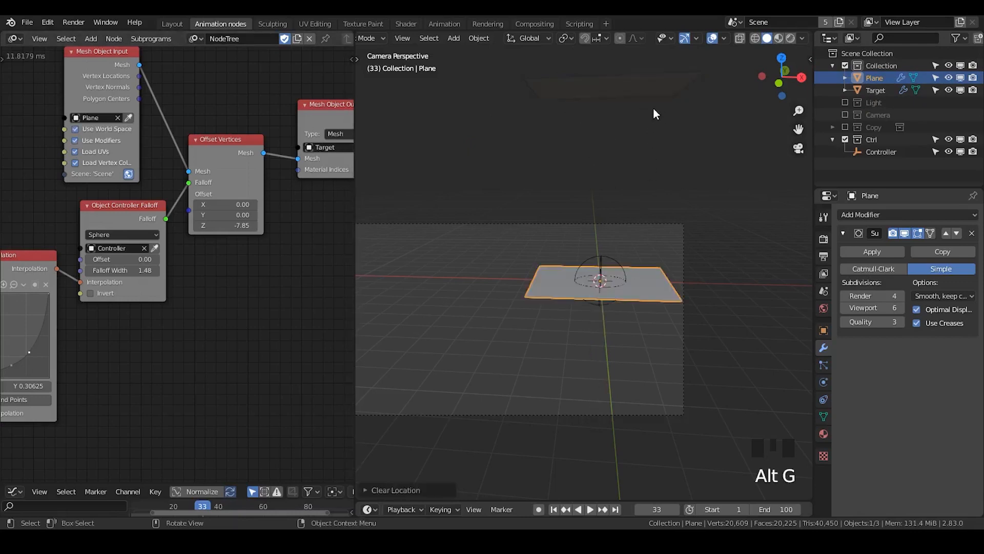
pyautogui.click(591, 509)
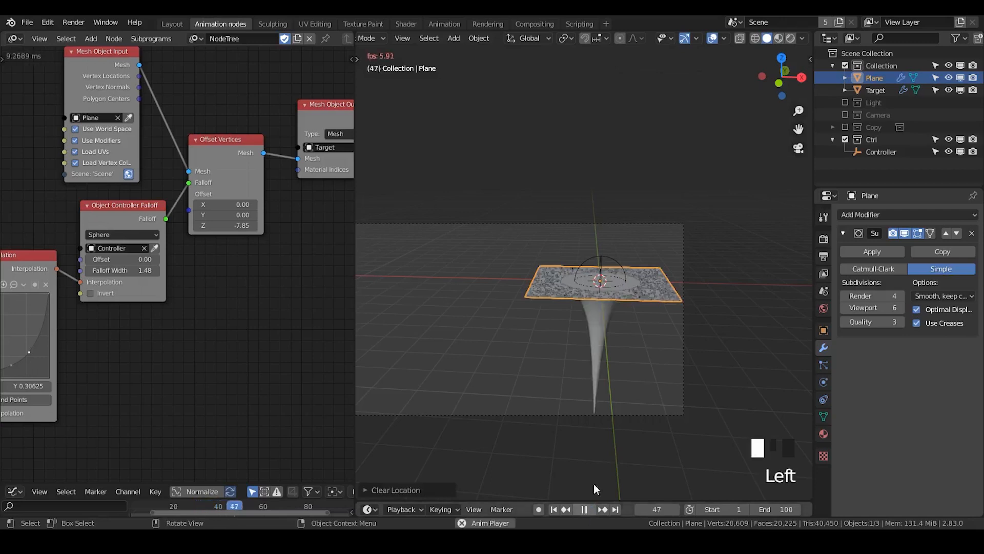
pyautogui.click(590, 510)
# - Toggle the Plane's viewport visibility with the eye setting and leave it hidden
pyautogui.click(948, 77)
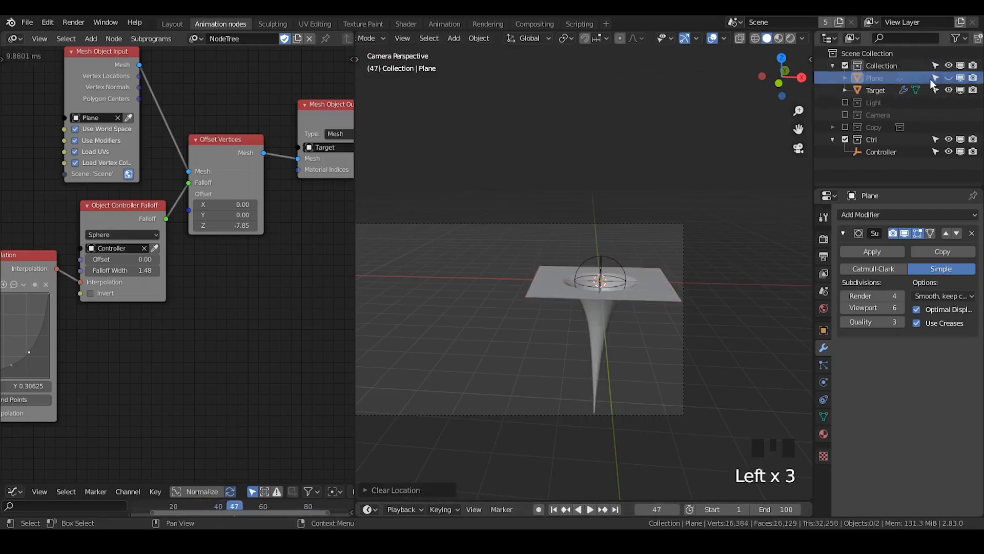
pyautogui.click(949, 78)
pyautogui.click(949, 78)
pyautogui.click(949, 78)
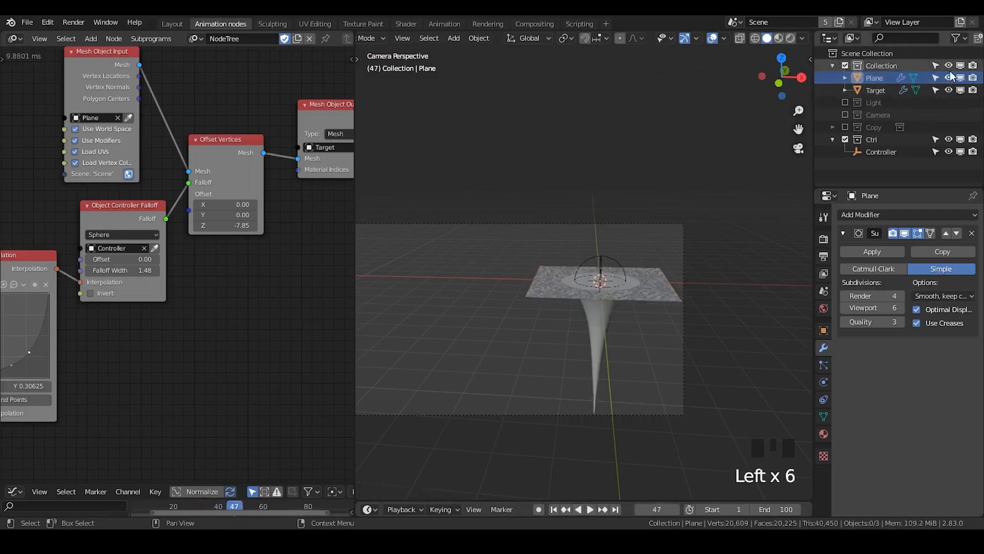
pyautogui.click(949, 77)
# - Create a viewport render image of the funnel in Solid shading, examine it, and close the render window
pyautogui.click(70, 22)
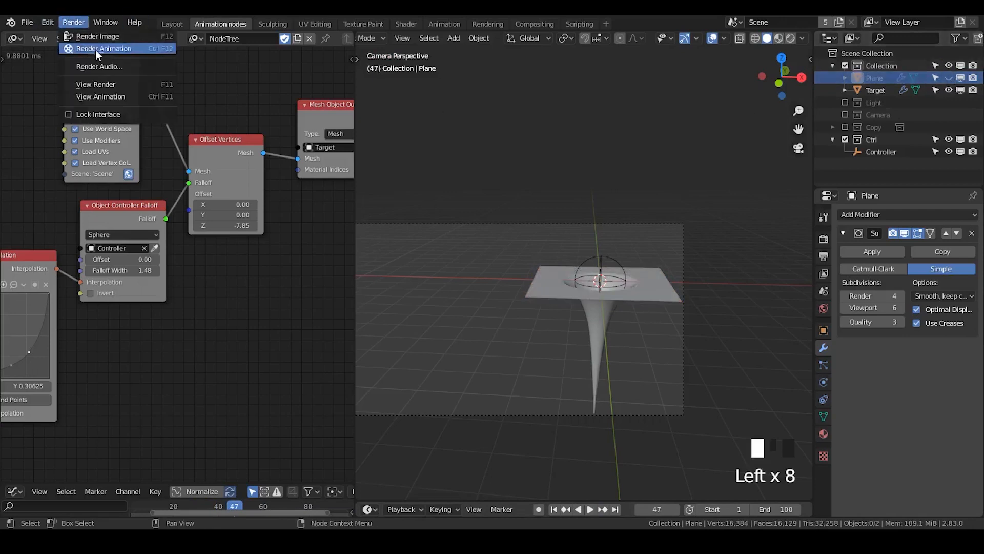
pyautogui.click(396, 37)
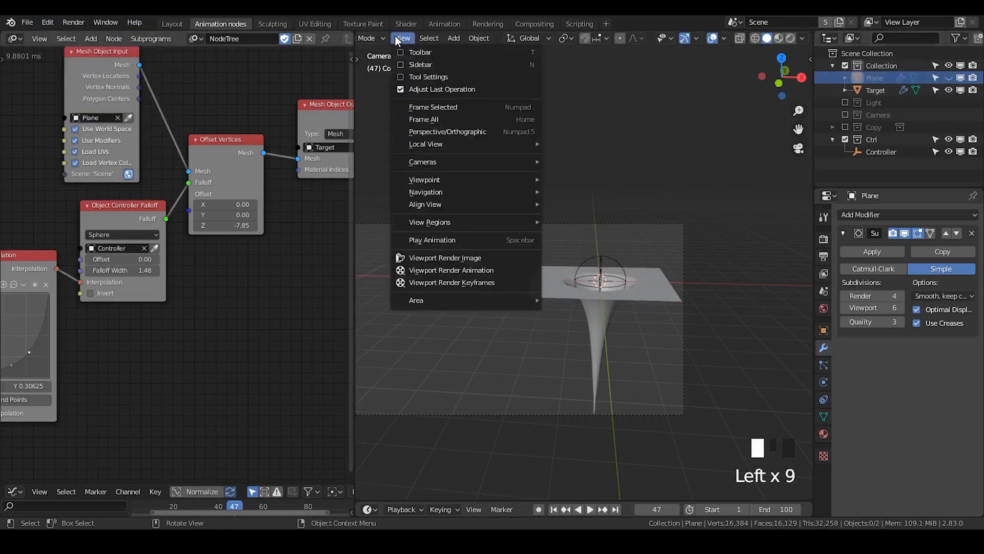
pyautogui.click(476, 258)
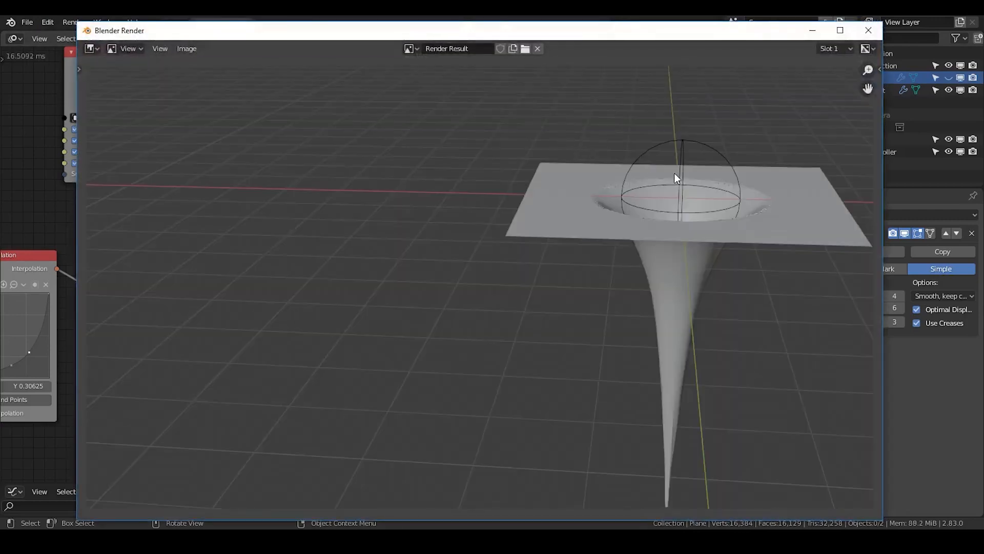
pyautogui.scroll(-1, 672, 171)
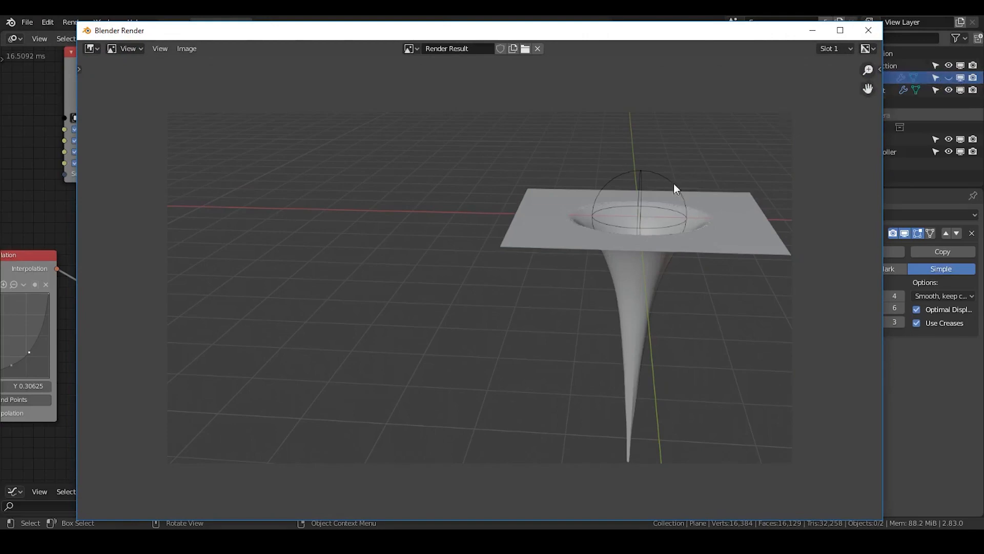
pyautogui.moveTo(735, 31); pyautogui.dragTo(623, 34)
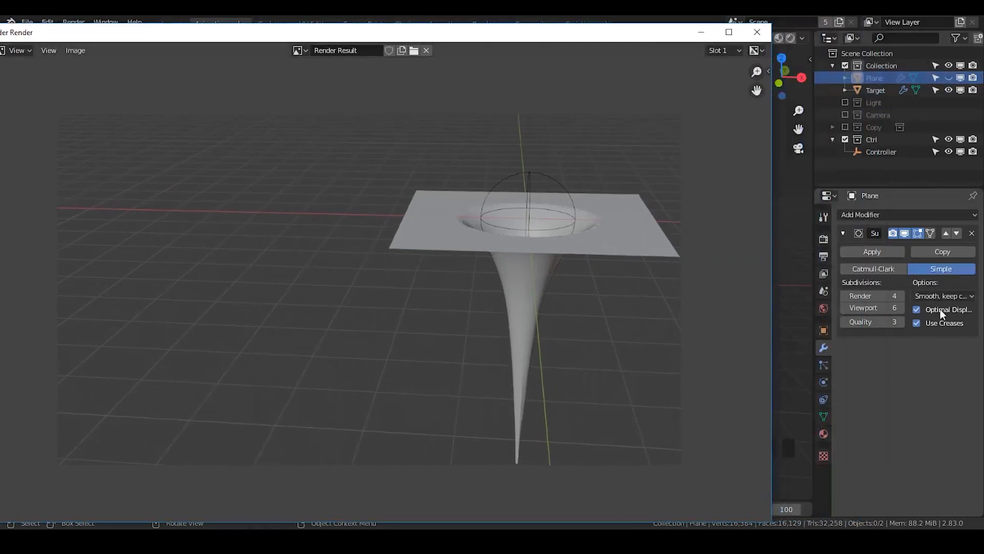
pyautogui.moveTo(531, 36); pyautogui.dragTo(598, 22)
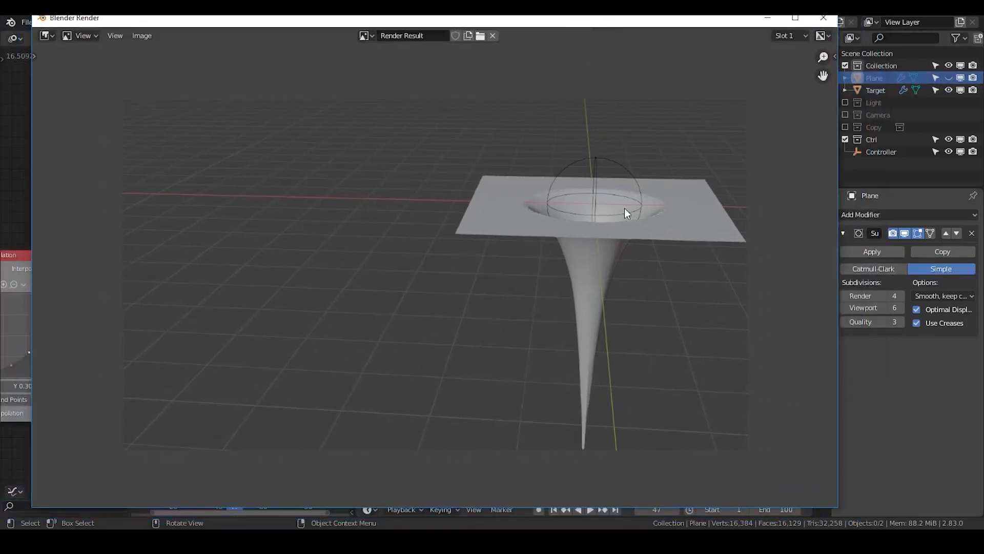
pyautogui.click(823, 18)
# - Switch the viewport to Rendered shading and turn off the viewport overlays
pyautogui.middleClick(789, 39)
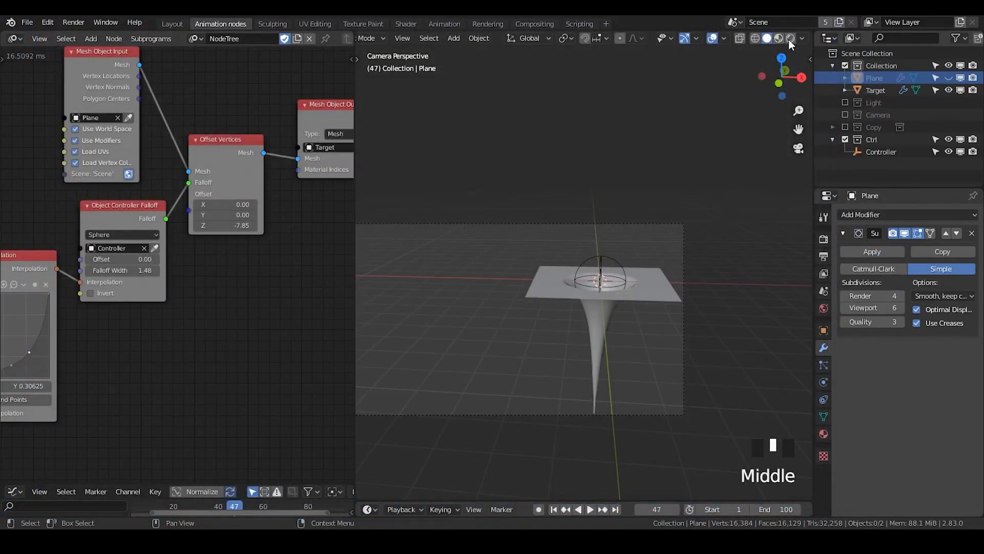
pyautogui.click(789, 39)
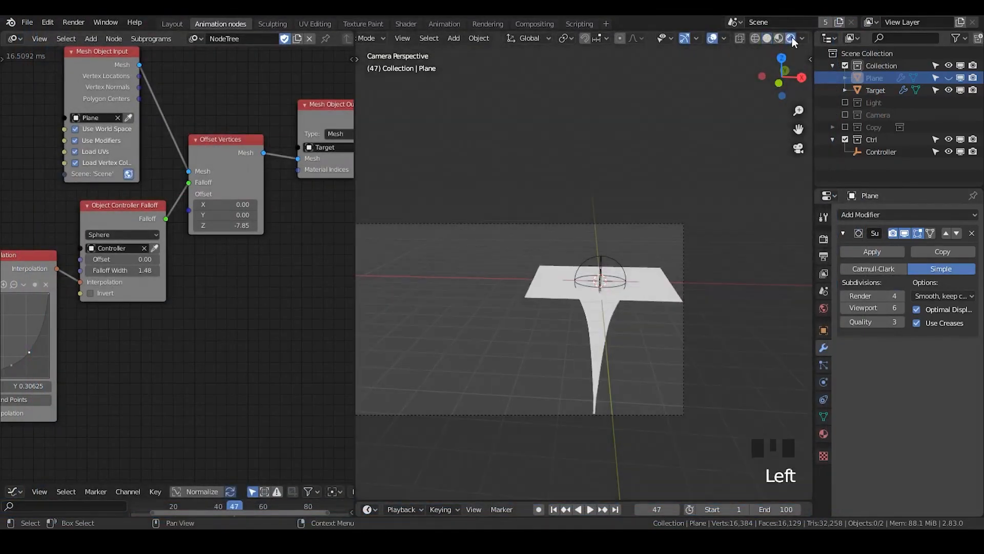
pyautogui.click(713, 39)
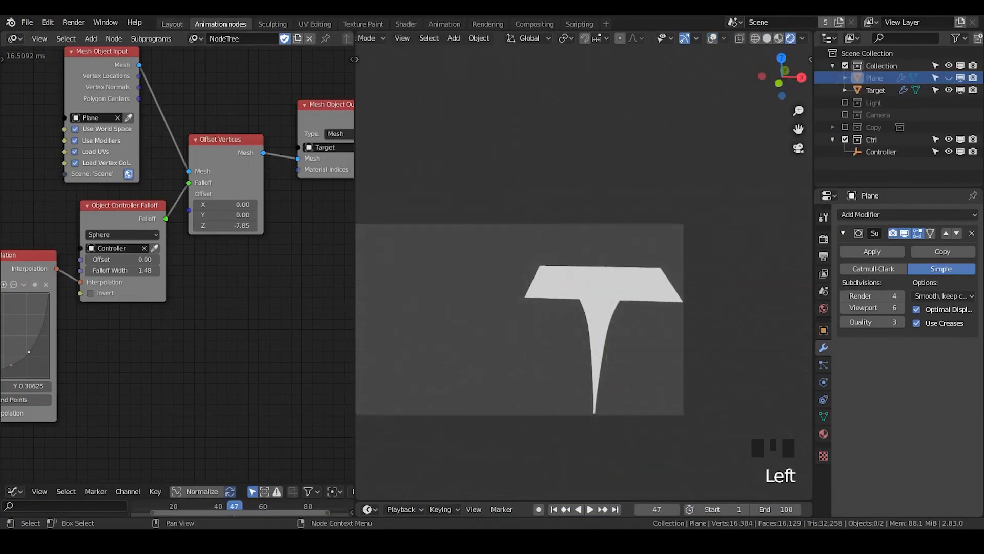
# - Create a viewport render image without overlays, close the render window, and select the Target
pyautogui.click(395, 39)
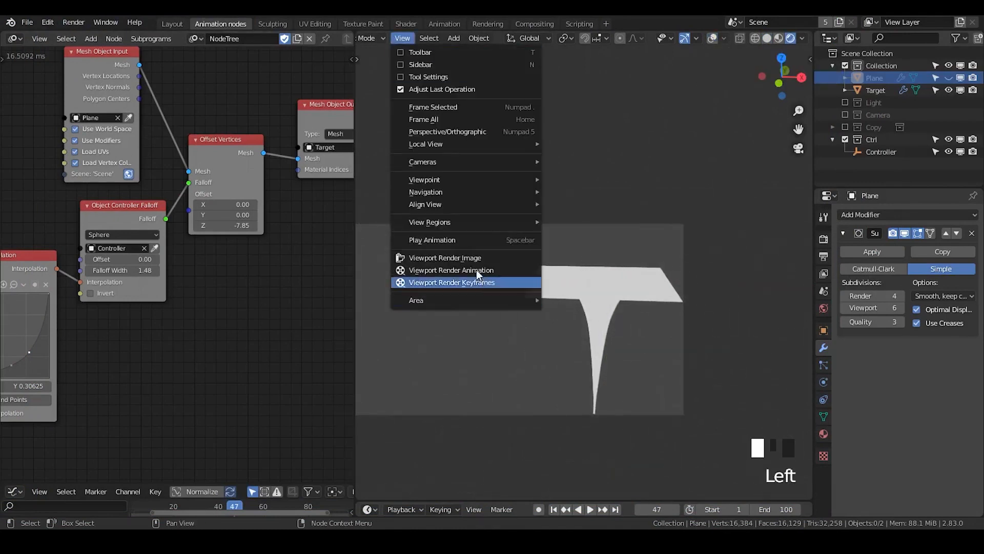
pyautogui.click(468, 257)
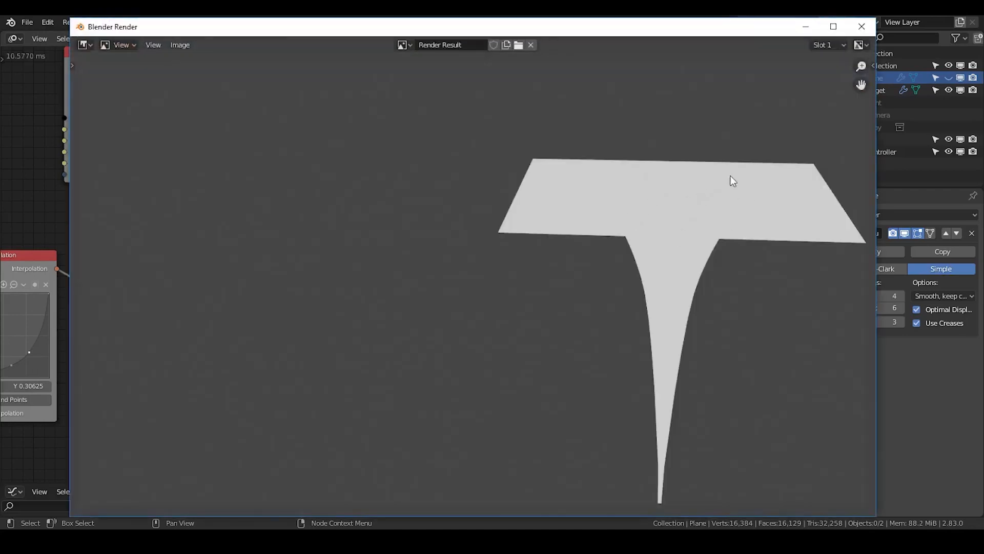
pyautogui.click(862, 26)
pyautogui.click(605, 274)
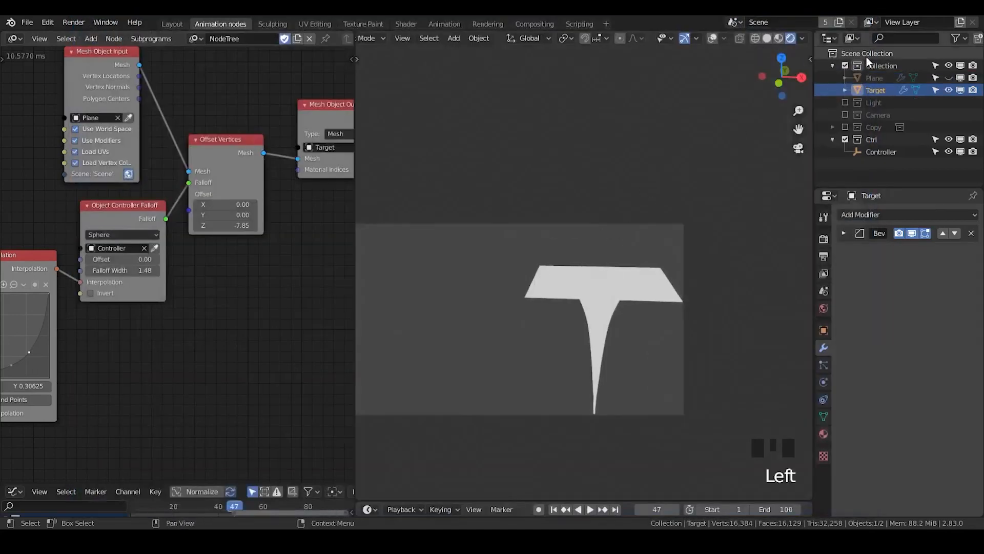
# - Examine the Plane's subdivision levels and compare the viewport render commands with the main render commands
pyautogui.click(890, 79)
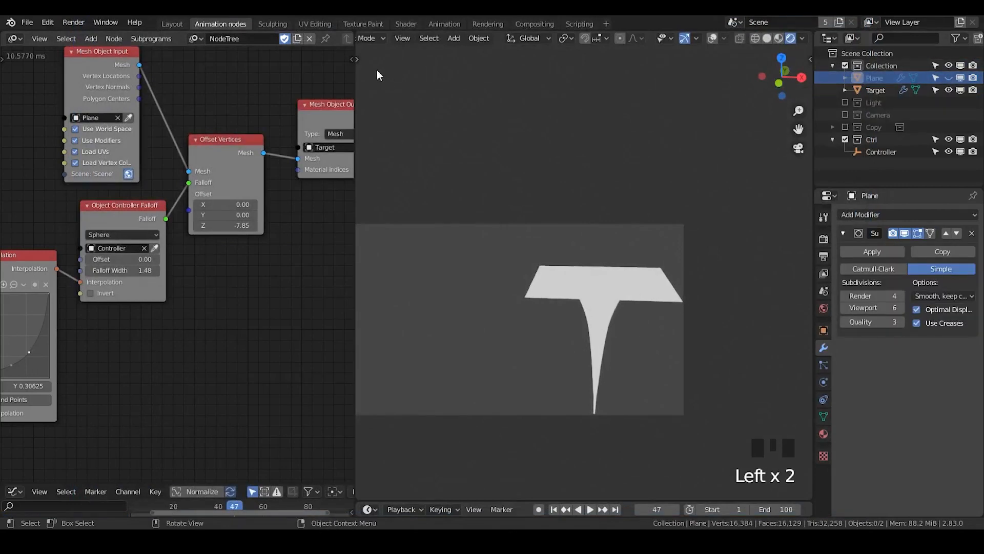
pyautogui.click(401, 38)
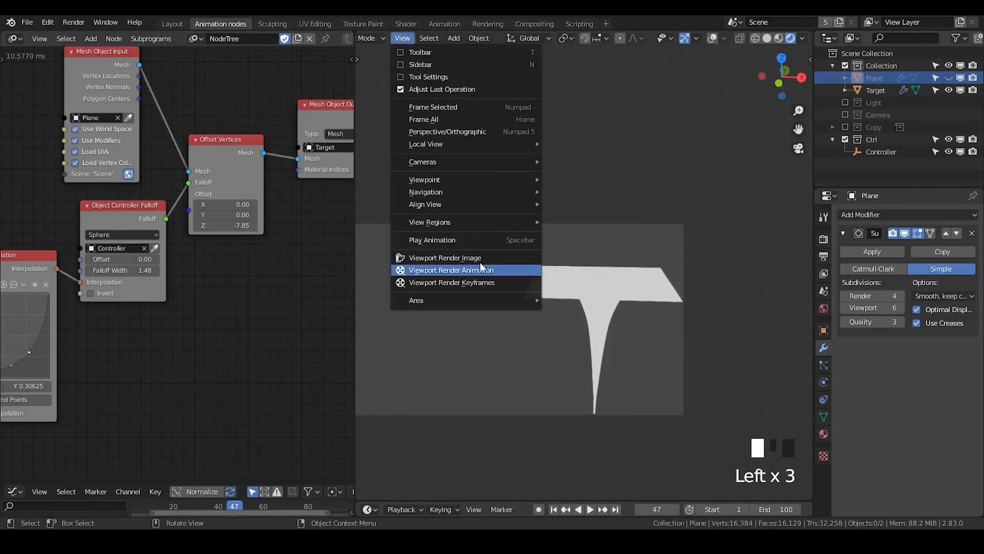
pyautogui.doubleClick(654, 255)
pyautogui.click(402, 38)
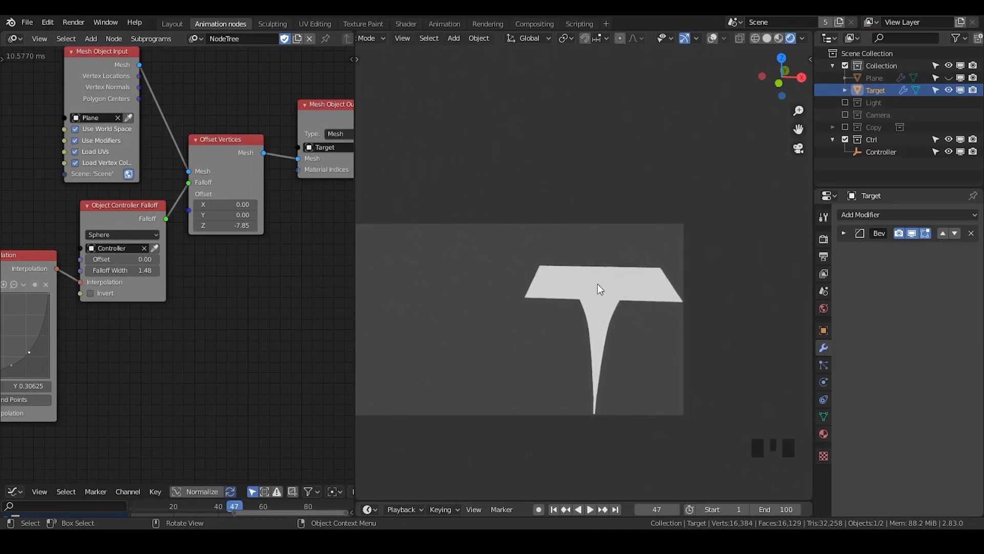
pyautogui.scroll(-2, 599, 281)
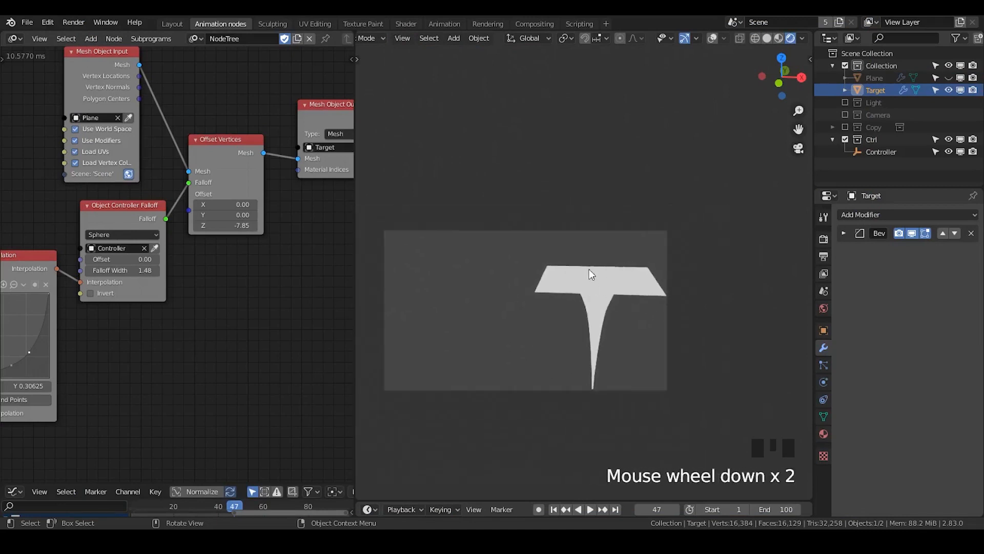
pyautogui.click(73, 22)
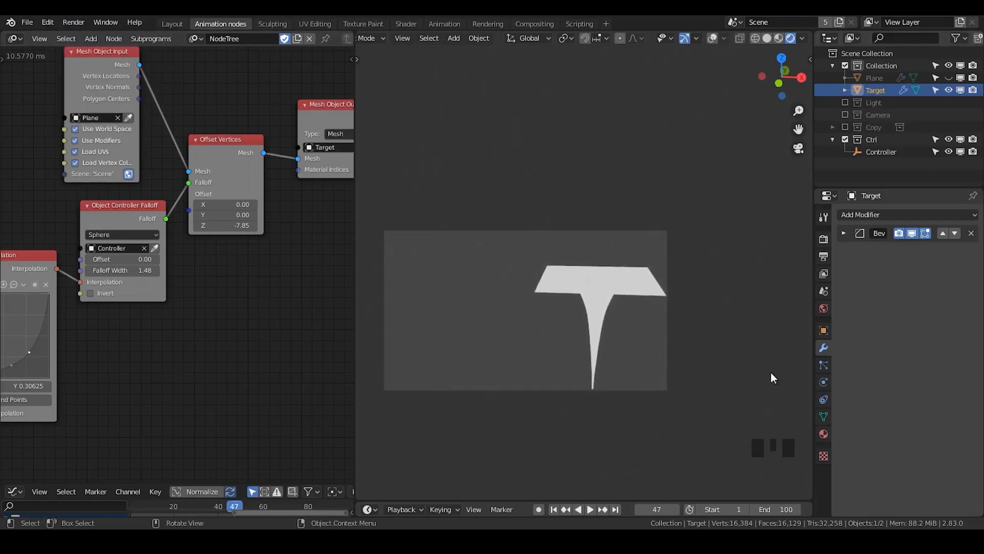
pyautogui.click(402, 38)
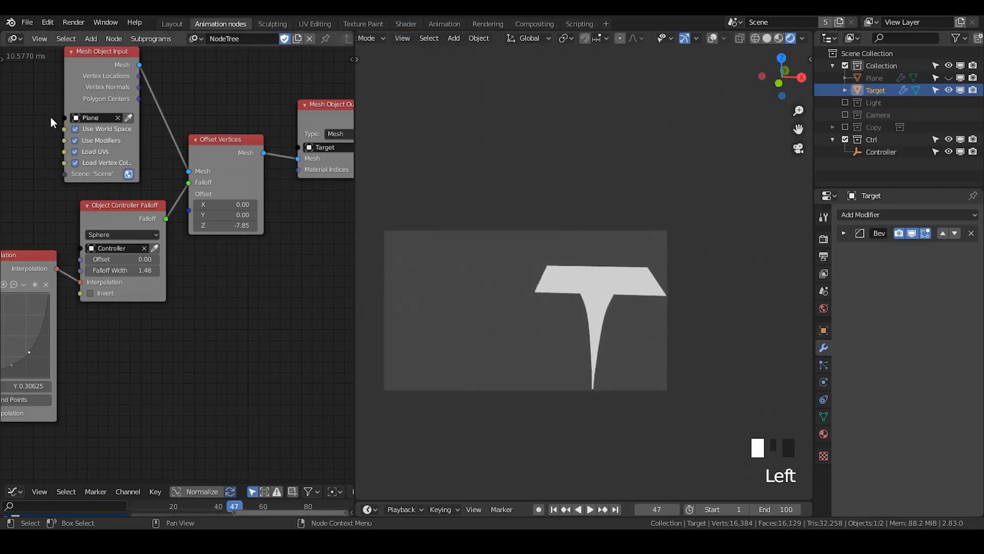
pyautogui.click(69, 20)
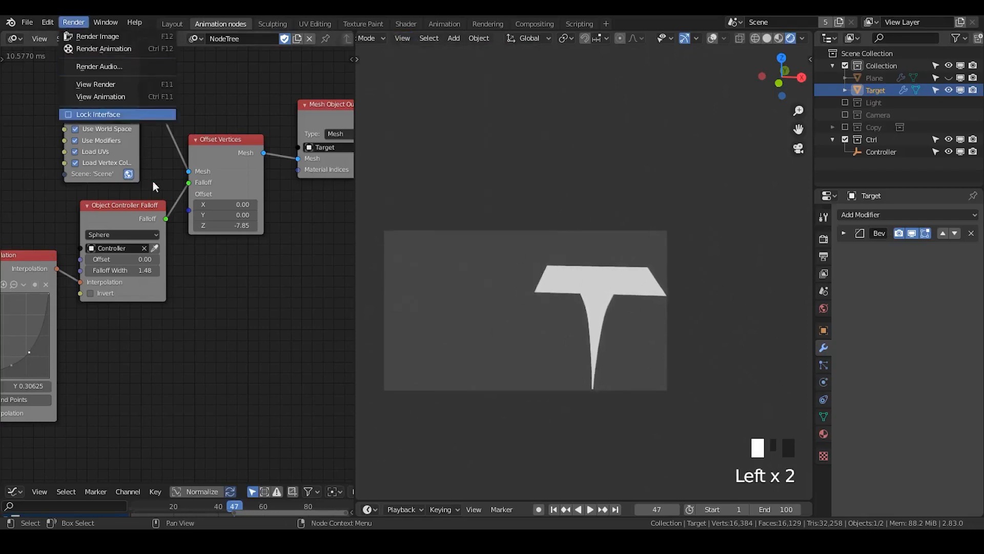
pyautogui.click(665, 339)
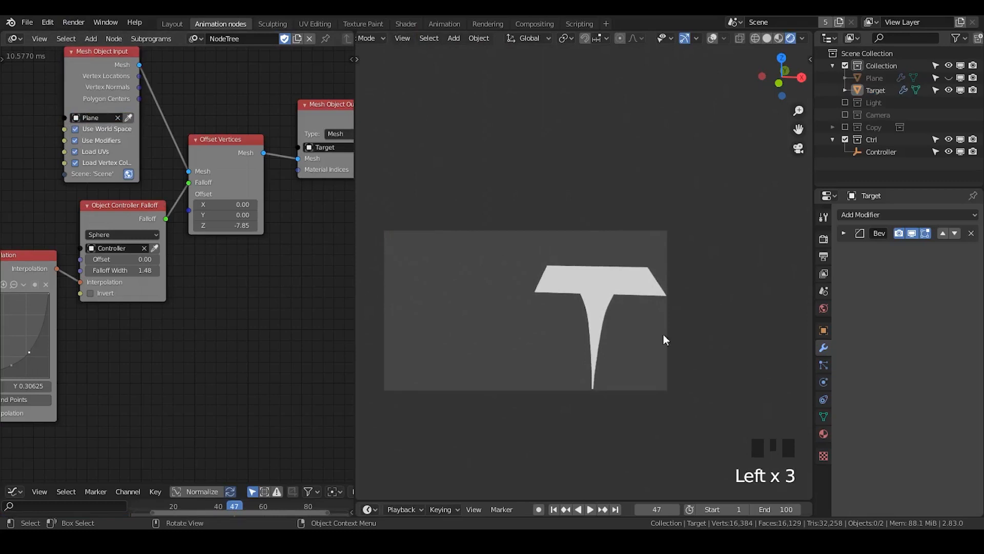
# - Set the render subdivisions of the Plane's Subdivision modifier to 2 and collapse the modifier
pyautogui.click(845, 233)
pyautogui.click(846, 234)
pyautogui.click(884, 77)
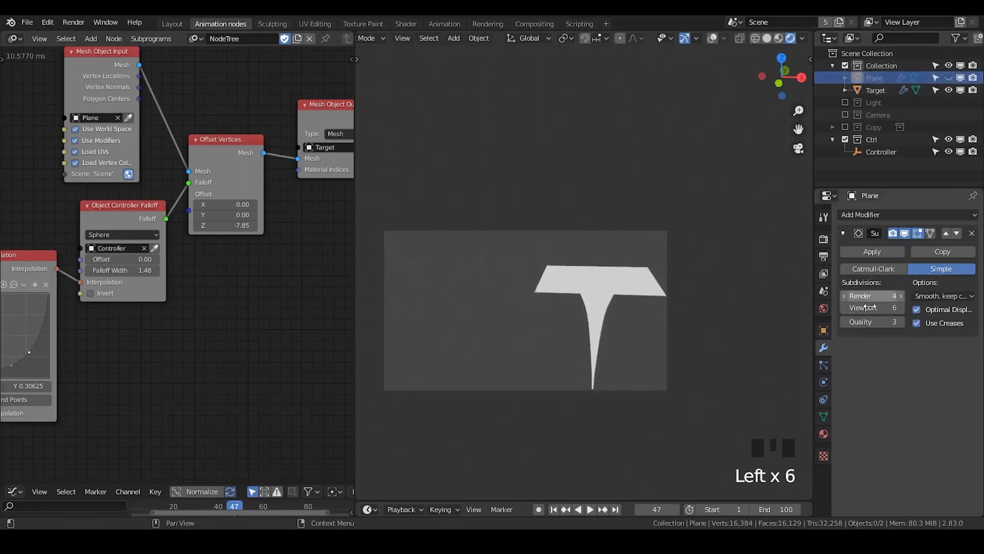
pyautogui.click(843, 310)
pyautogui.click(902, 307)
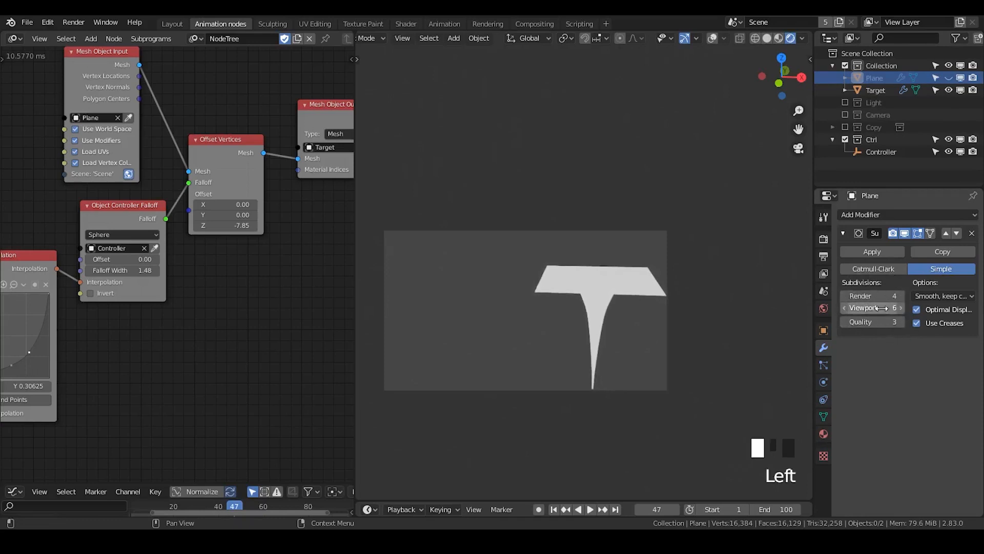
pyautogui.click(872, 297)
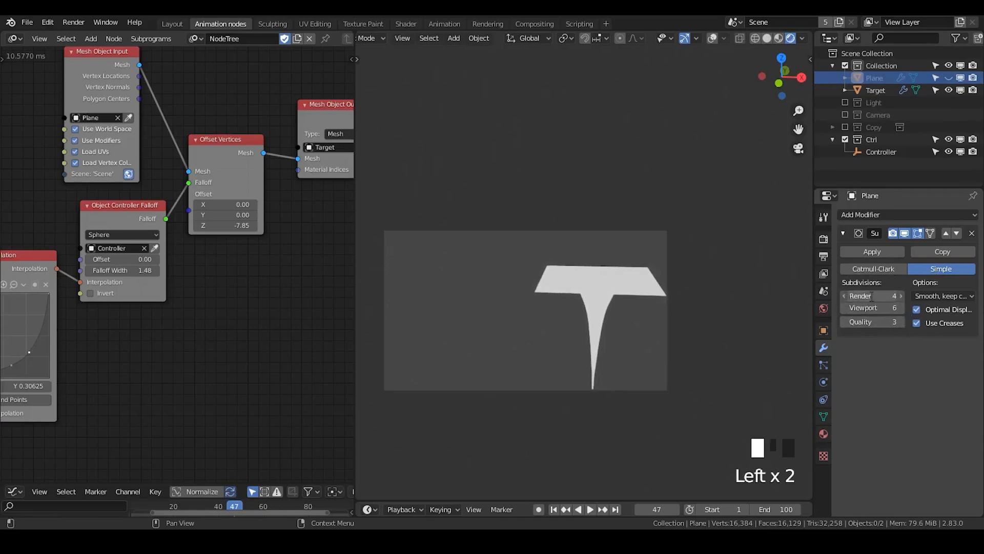
pyautogui.write('2')
pyautogui.press('Return')
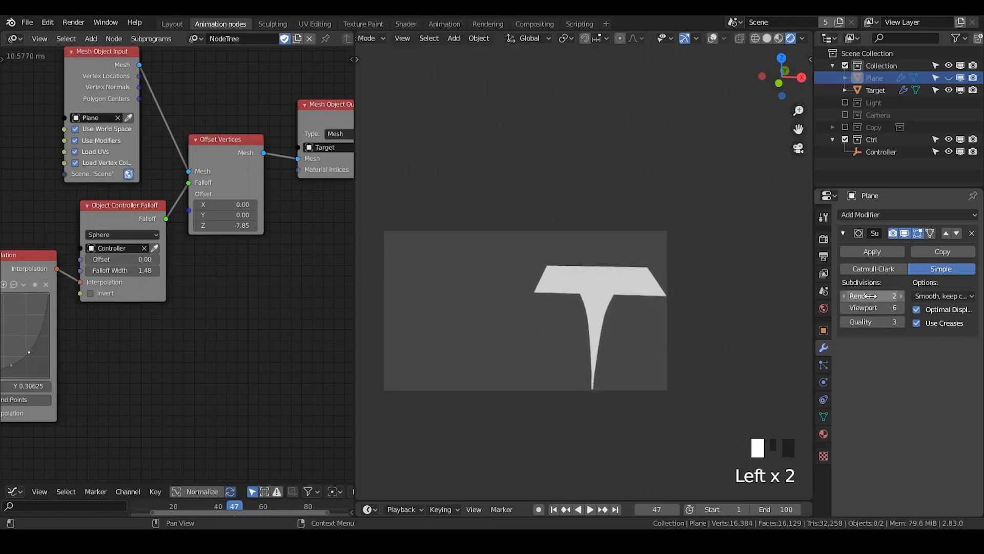
pyautogui.click(843, 234)
# - Expand the Plane's Subdivision modifier to review its render and viewport levels, and select the Target
pyautogui.keyDown('shift'); pyautogui.moveTo(601, 294); pyautogui.dragTo(555, 271, button='middle'); pyautogui.keyUp('shift')
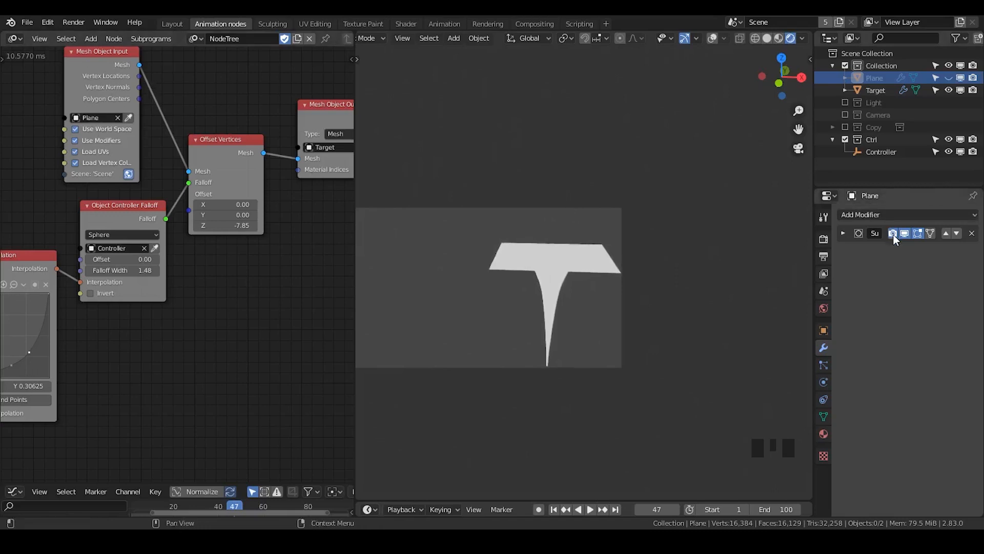
pyautogui.click(844, 233)
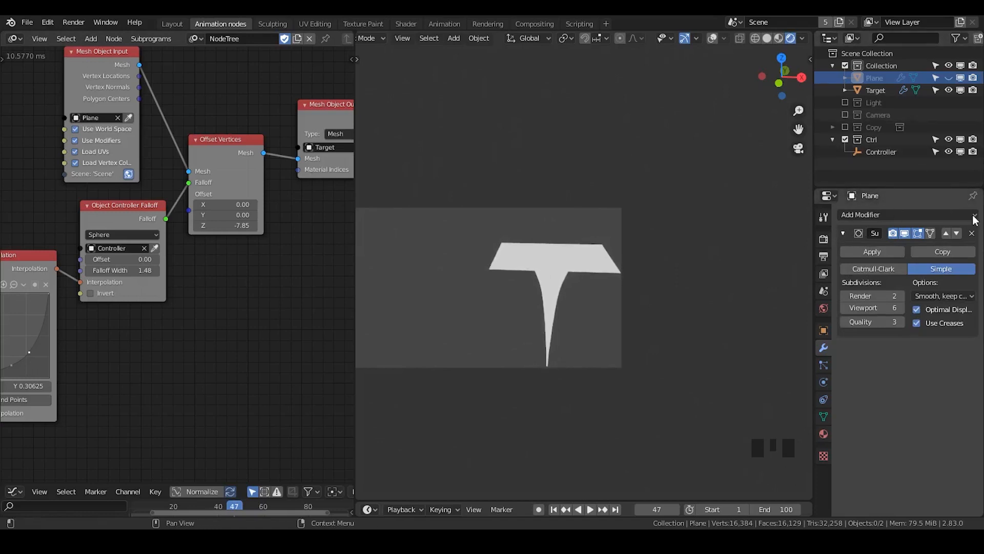
pyautogui.click(579, 255)
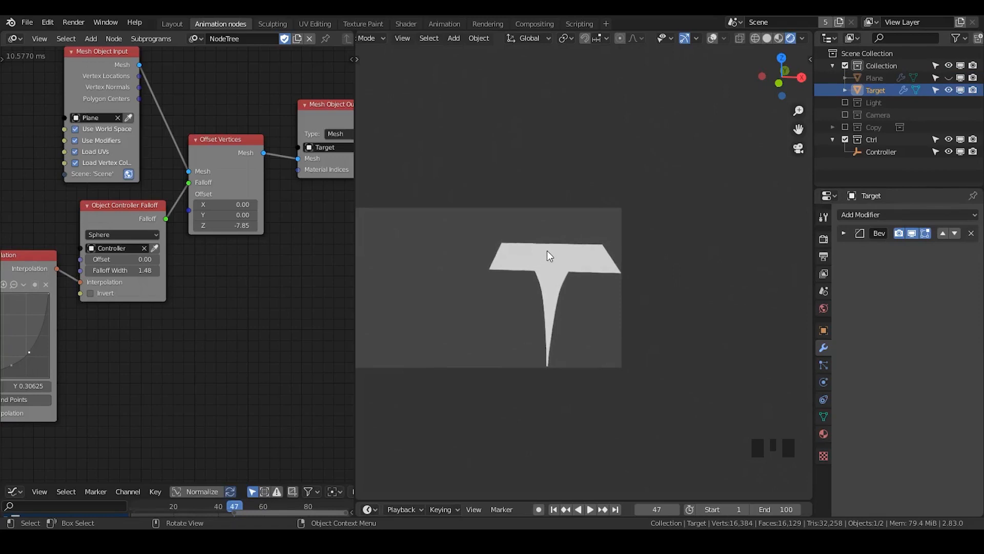
pyautogui.click(853, 217)
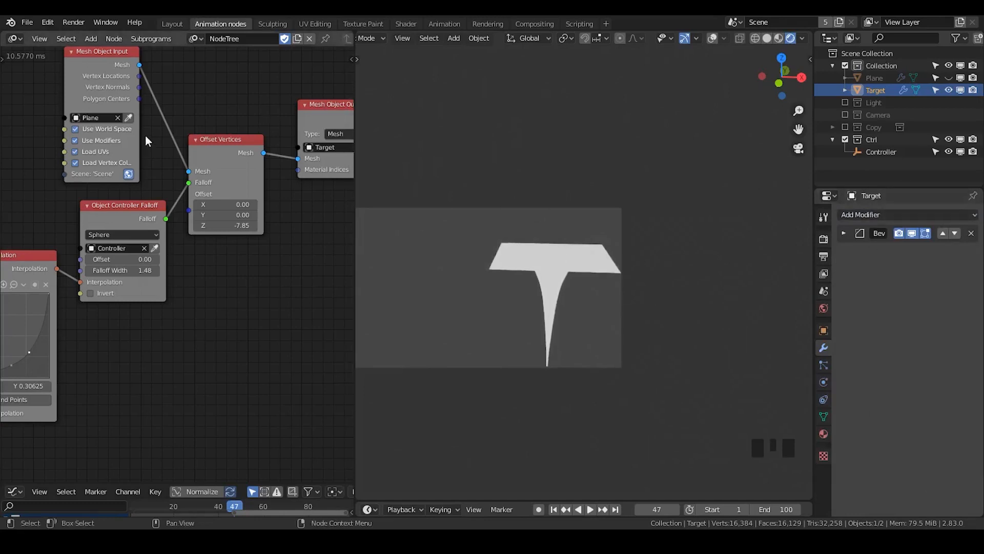
pyautogui.click(528, 268)
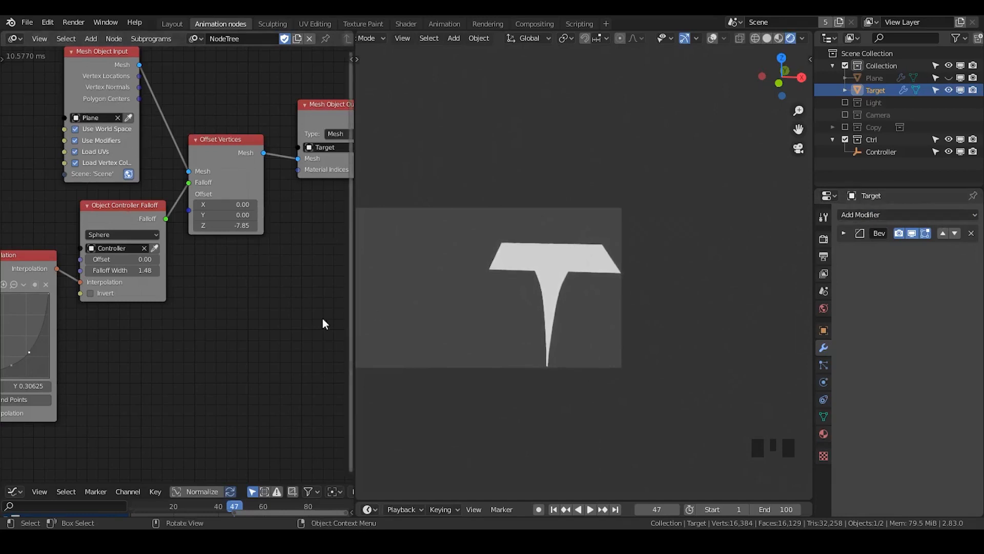
pyautogui.click(602, 267)
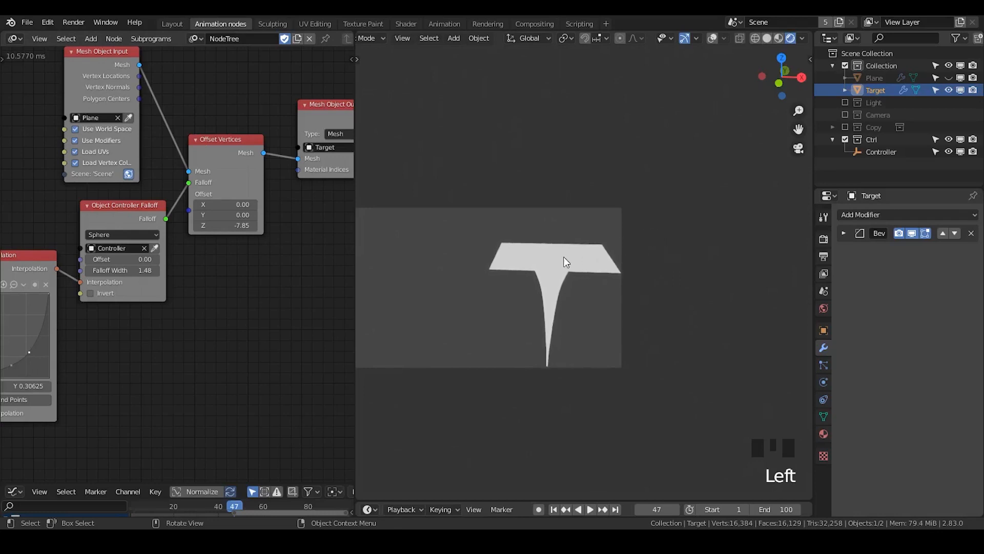
# - Leave the camera view and switch the viewport to Solid shading to show the funnel beside its node setup
pyautogui.moveTo(573, 310); pyautogui.dragTo(651, 204, button='middle')
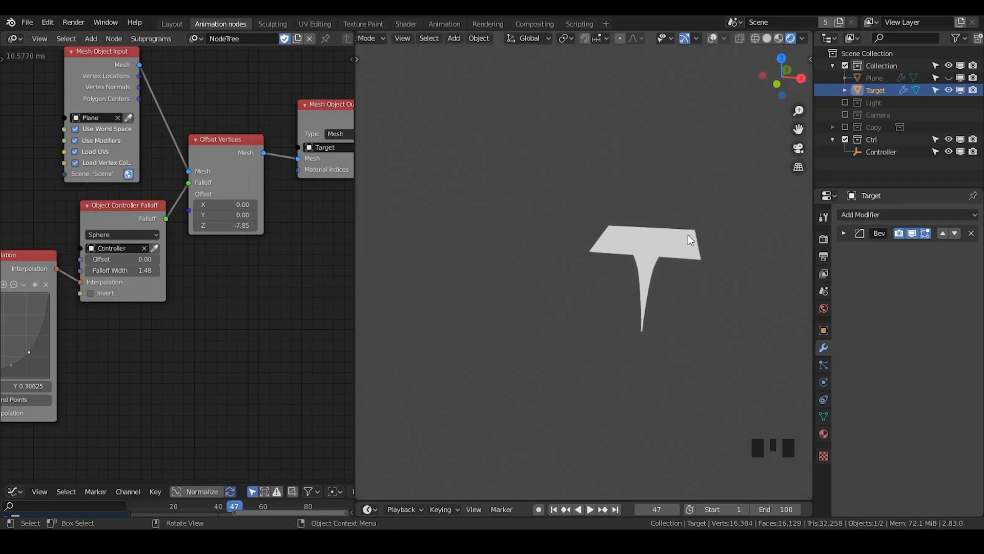
pyautogui.moveTo(688, 234)
pyautogui.mouseDown(button='middle')
pyautogui.moveTo(661, 227)
pyautogui.moveTo(707, 243)
pyautogui.moveTo(682, 237)
pyautogui.mouseUp(button='middle')
pyautogui.click(767, 38)
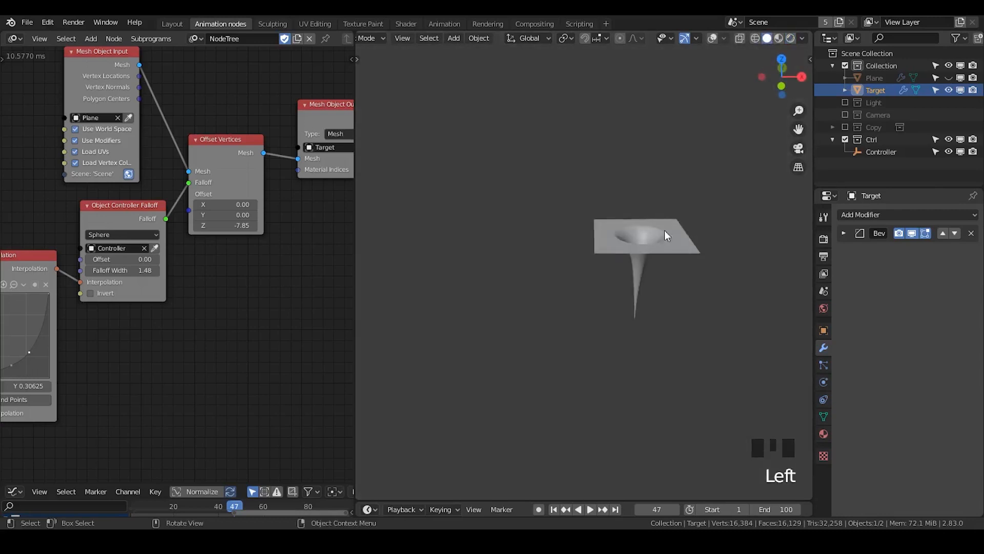
pyautogui.keyDown('shift'); pyautogui.moveTo(681, 237); pyautogui.dragTo(601, 228, button='middle'); pyautogui.keyUp('shift')
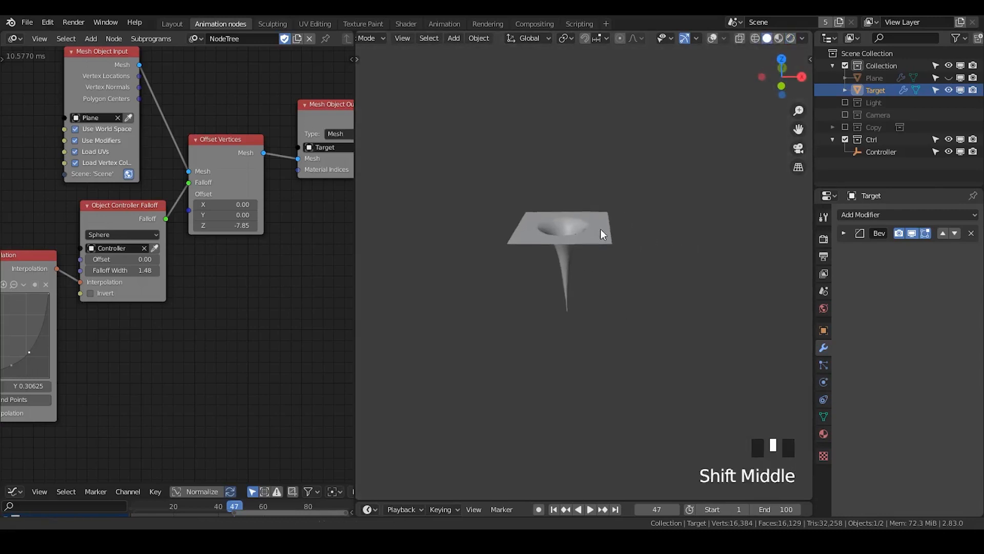
pyautogui.moveTo(274, 181); pyautogui.dragTo(246, 213, button='middle')
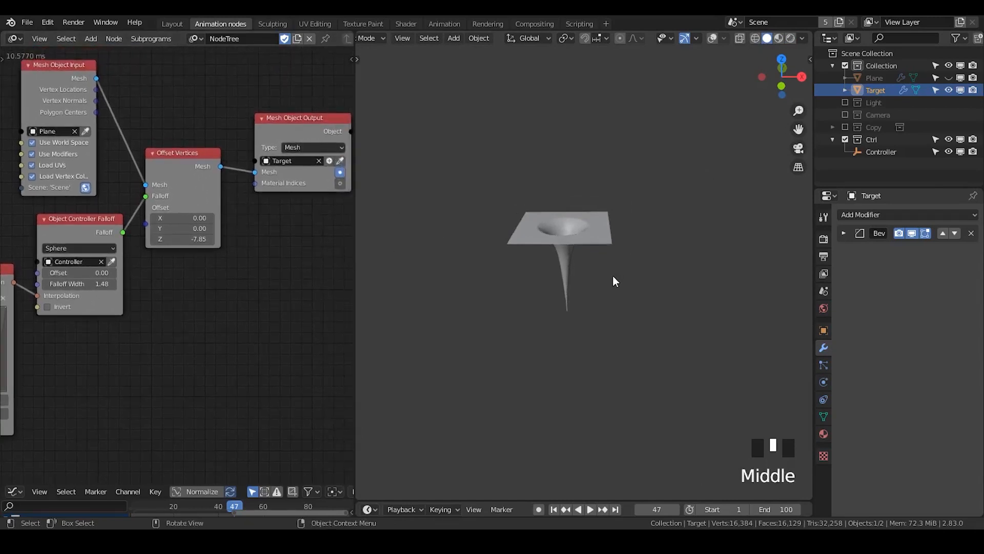